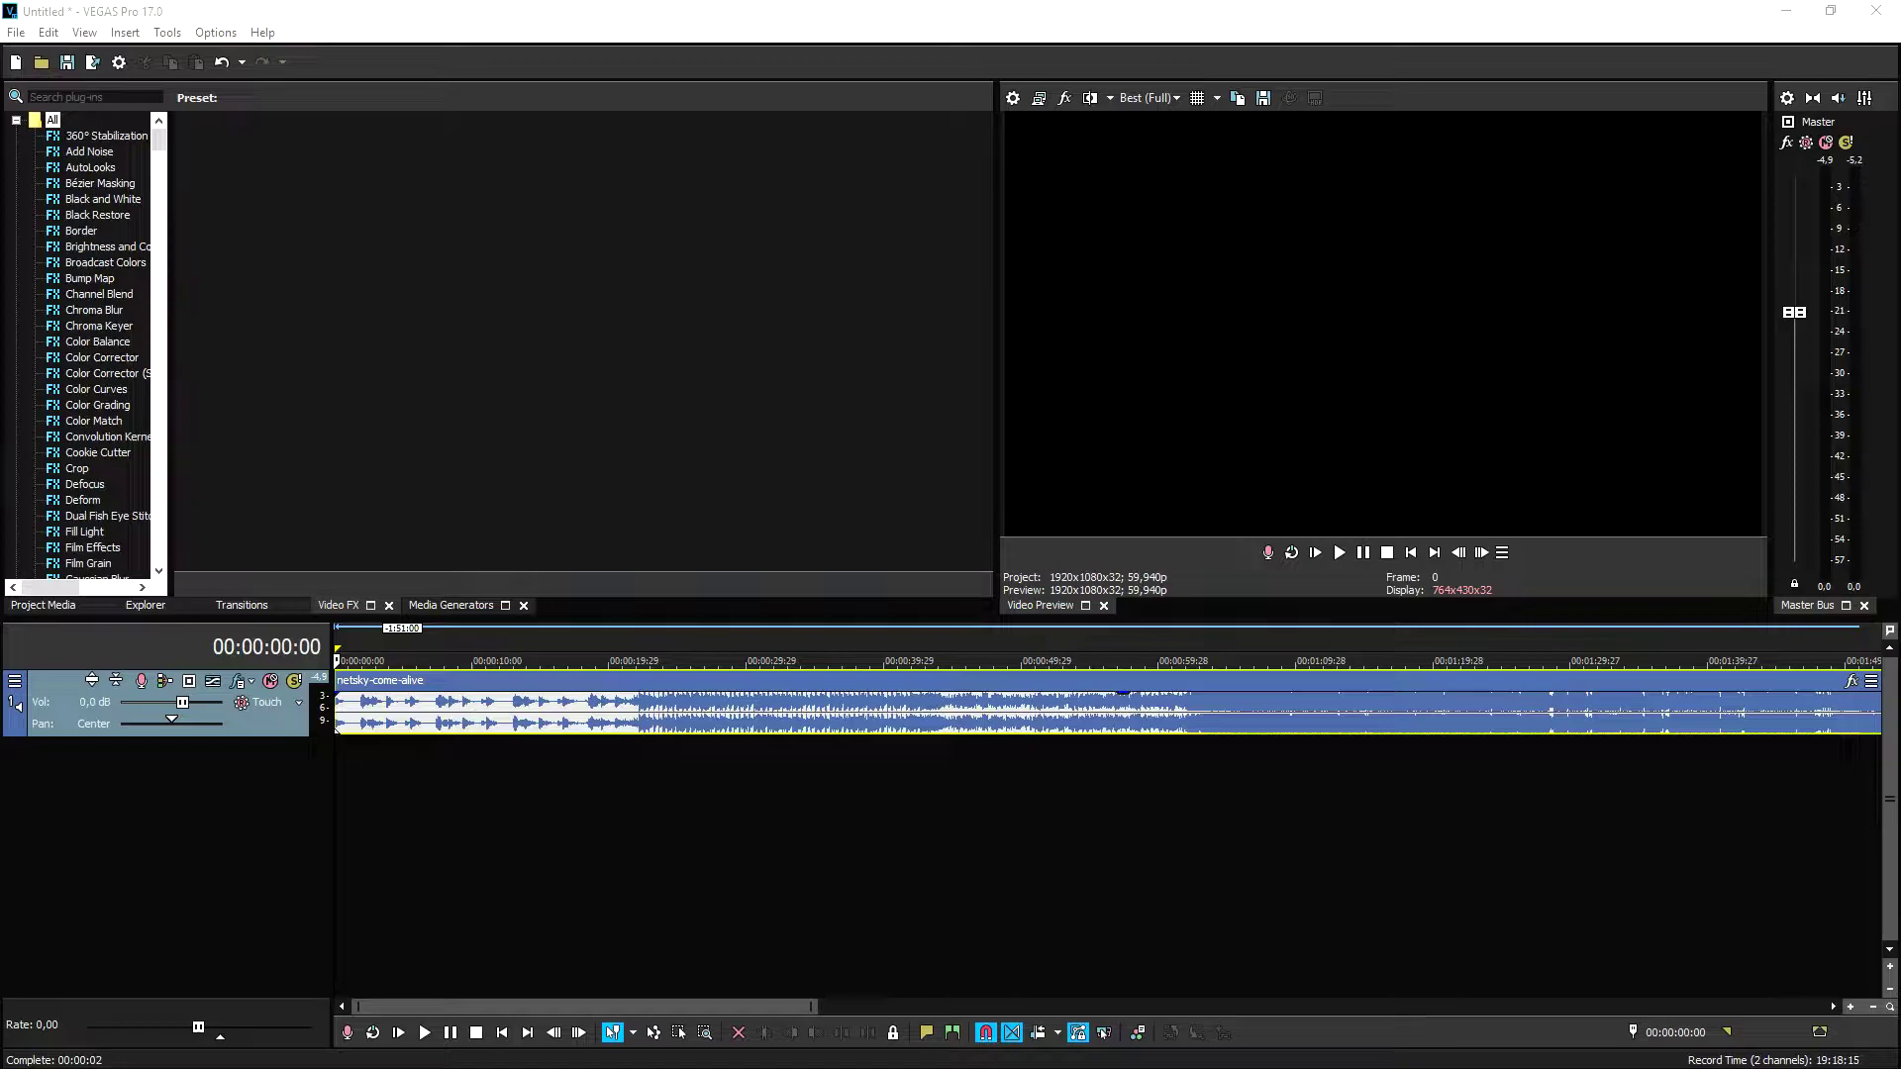
Play the netsky-come-alive audio event from the start to hear how it sounds without effects
click(1204, 703)
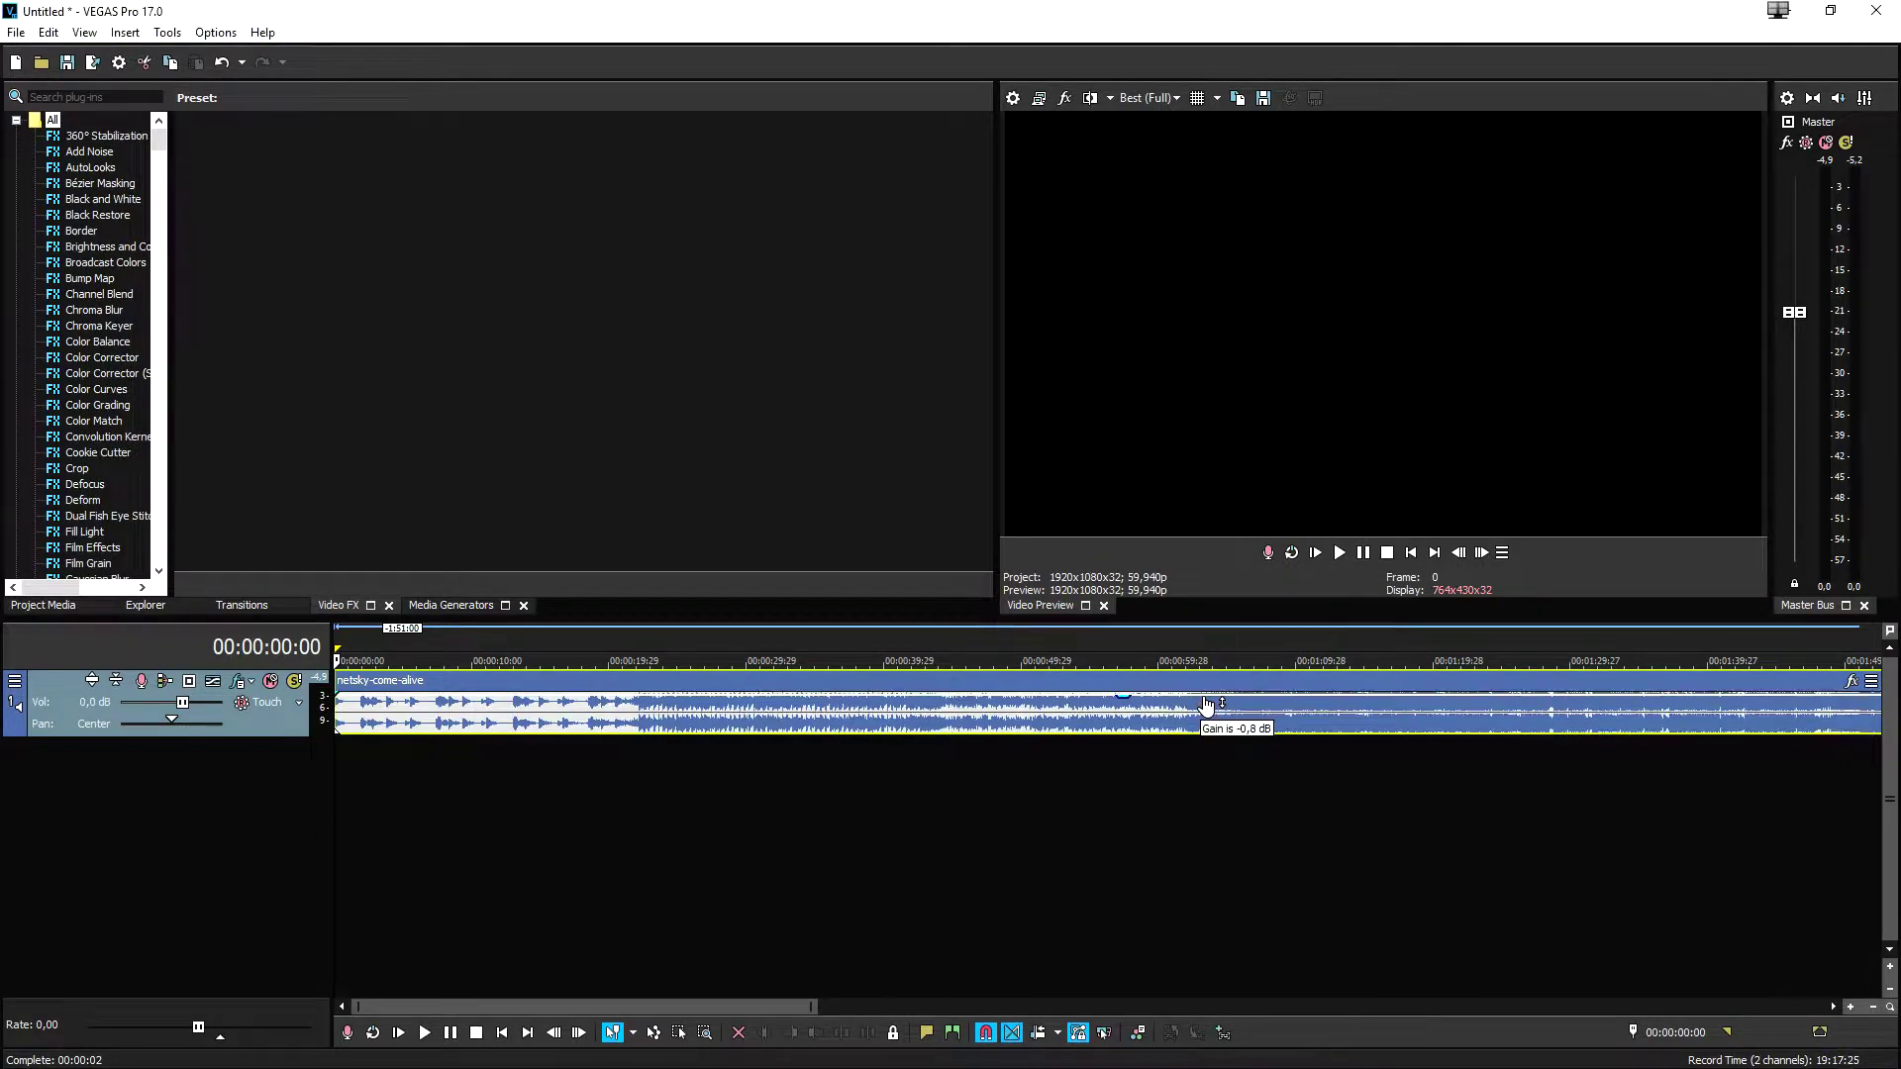
click(1413, 556)
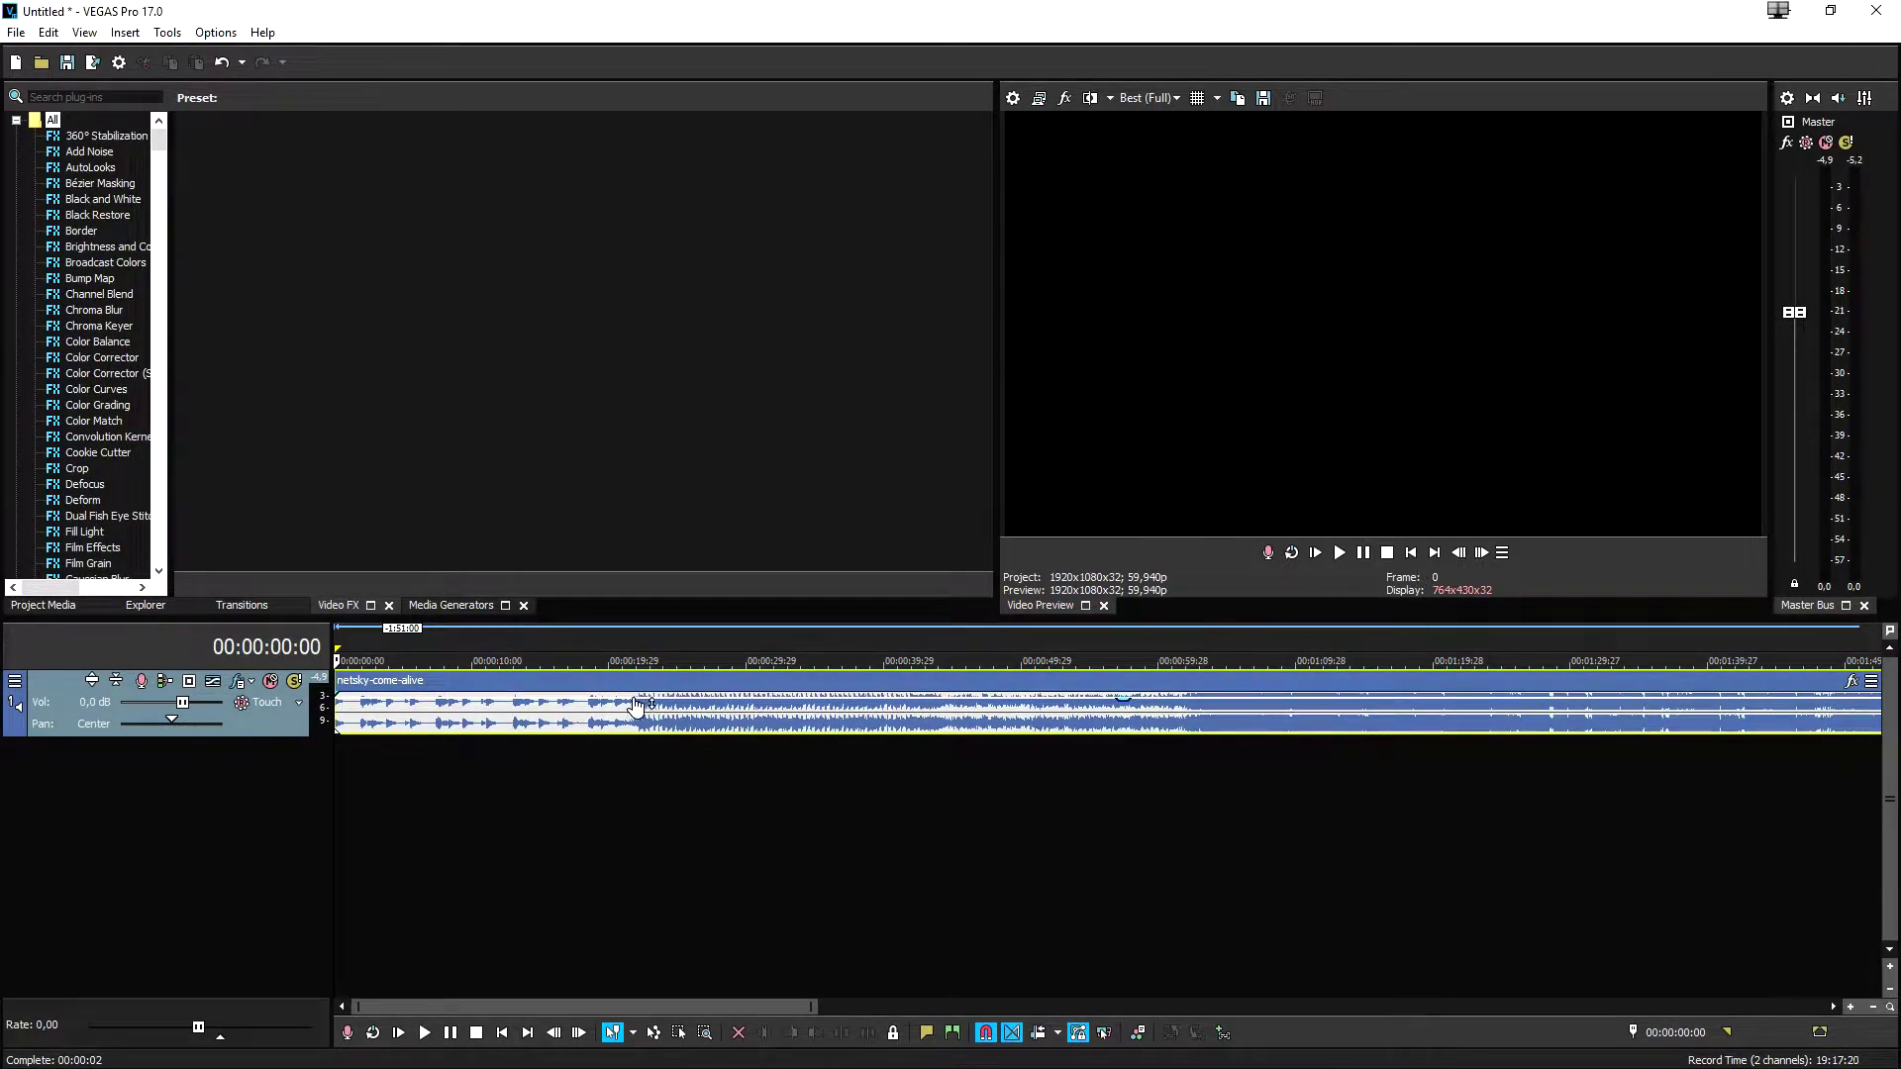
scroll(513, 760, up, 5)
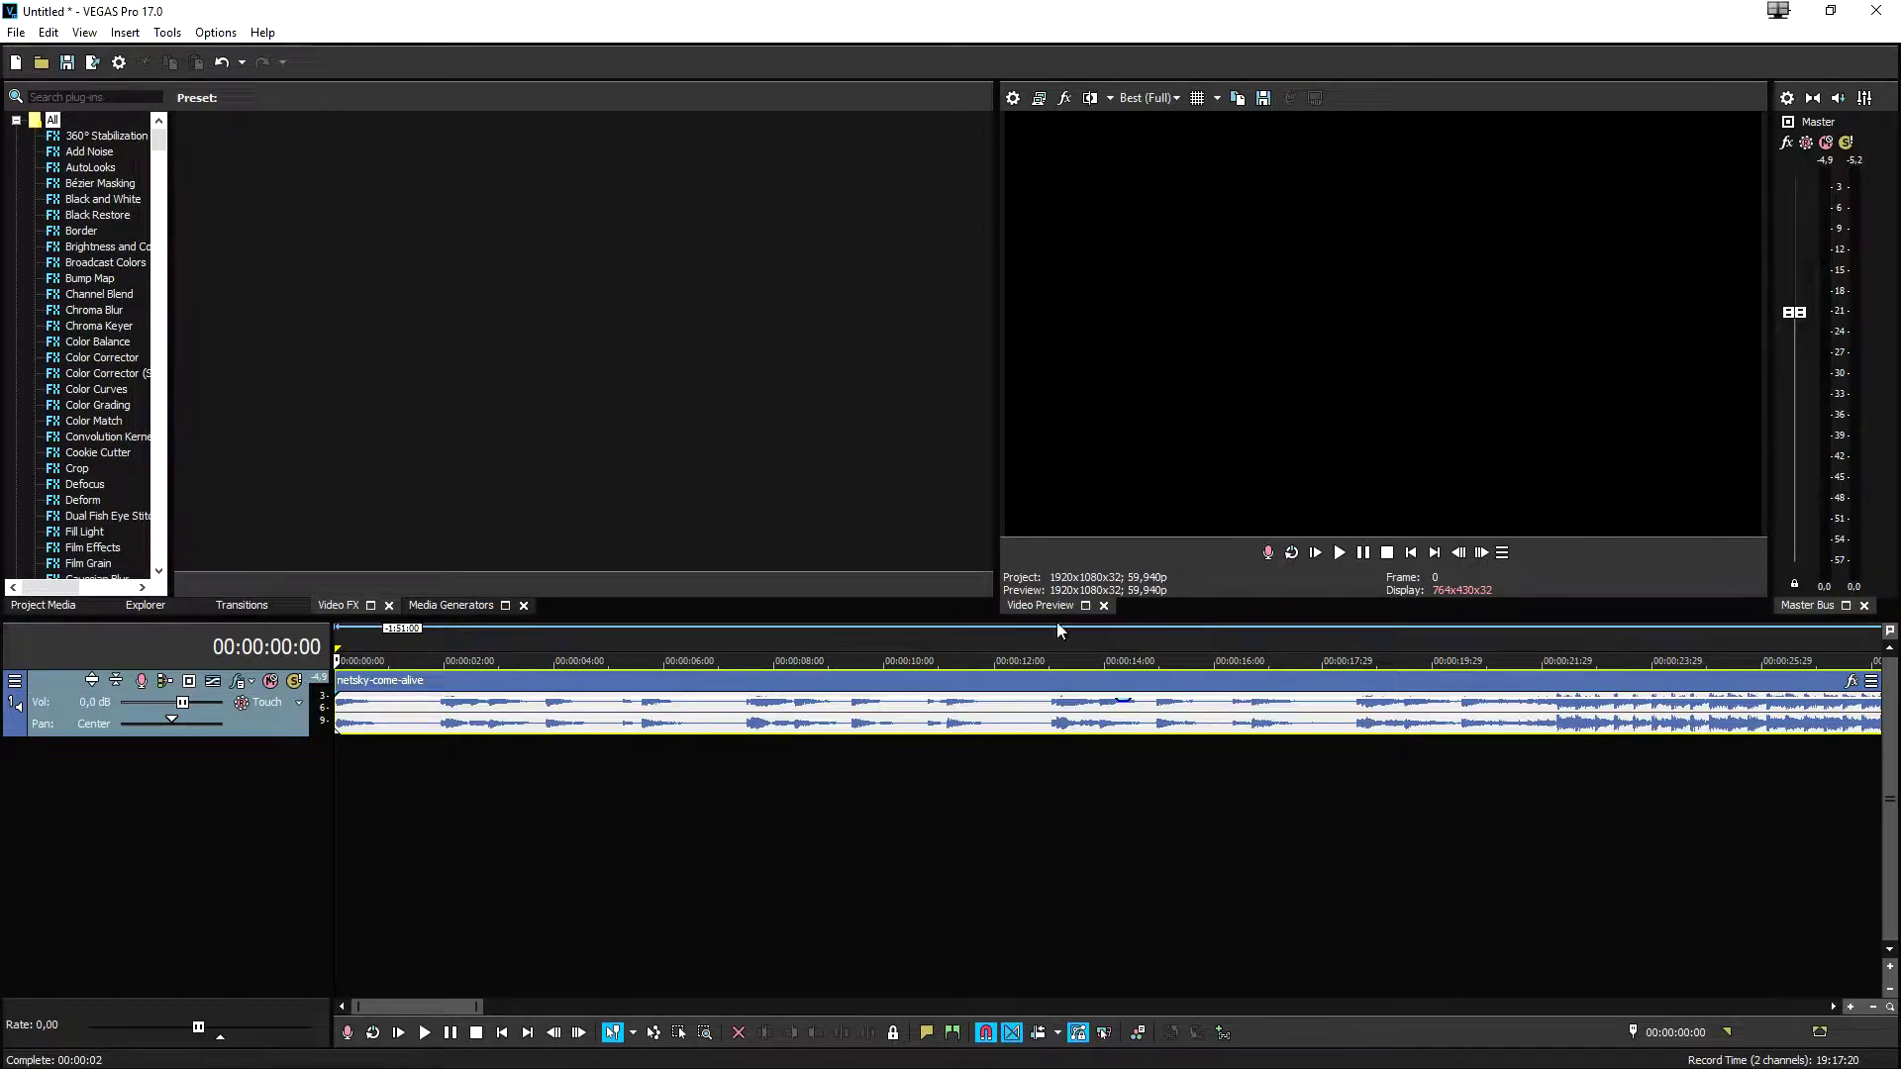
scroll(1269, 644, down, 2)
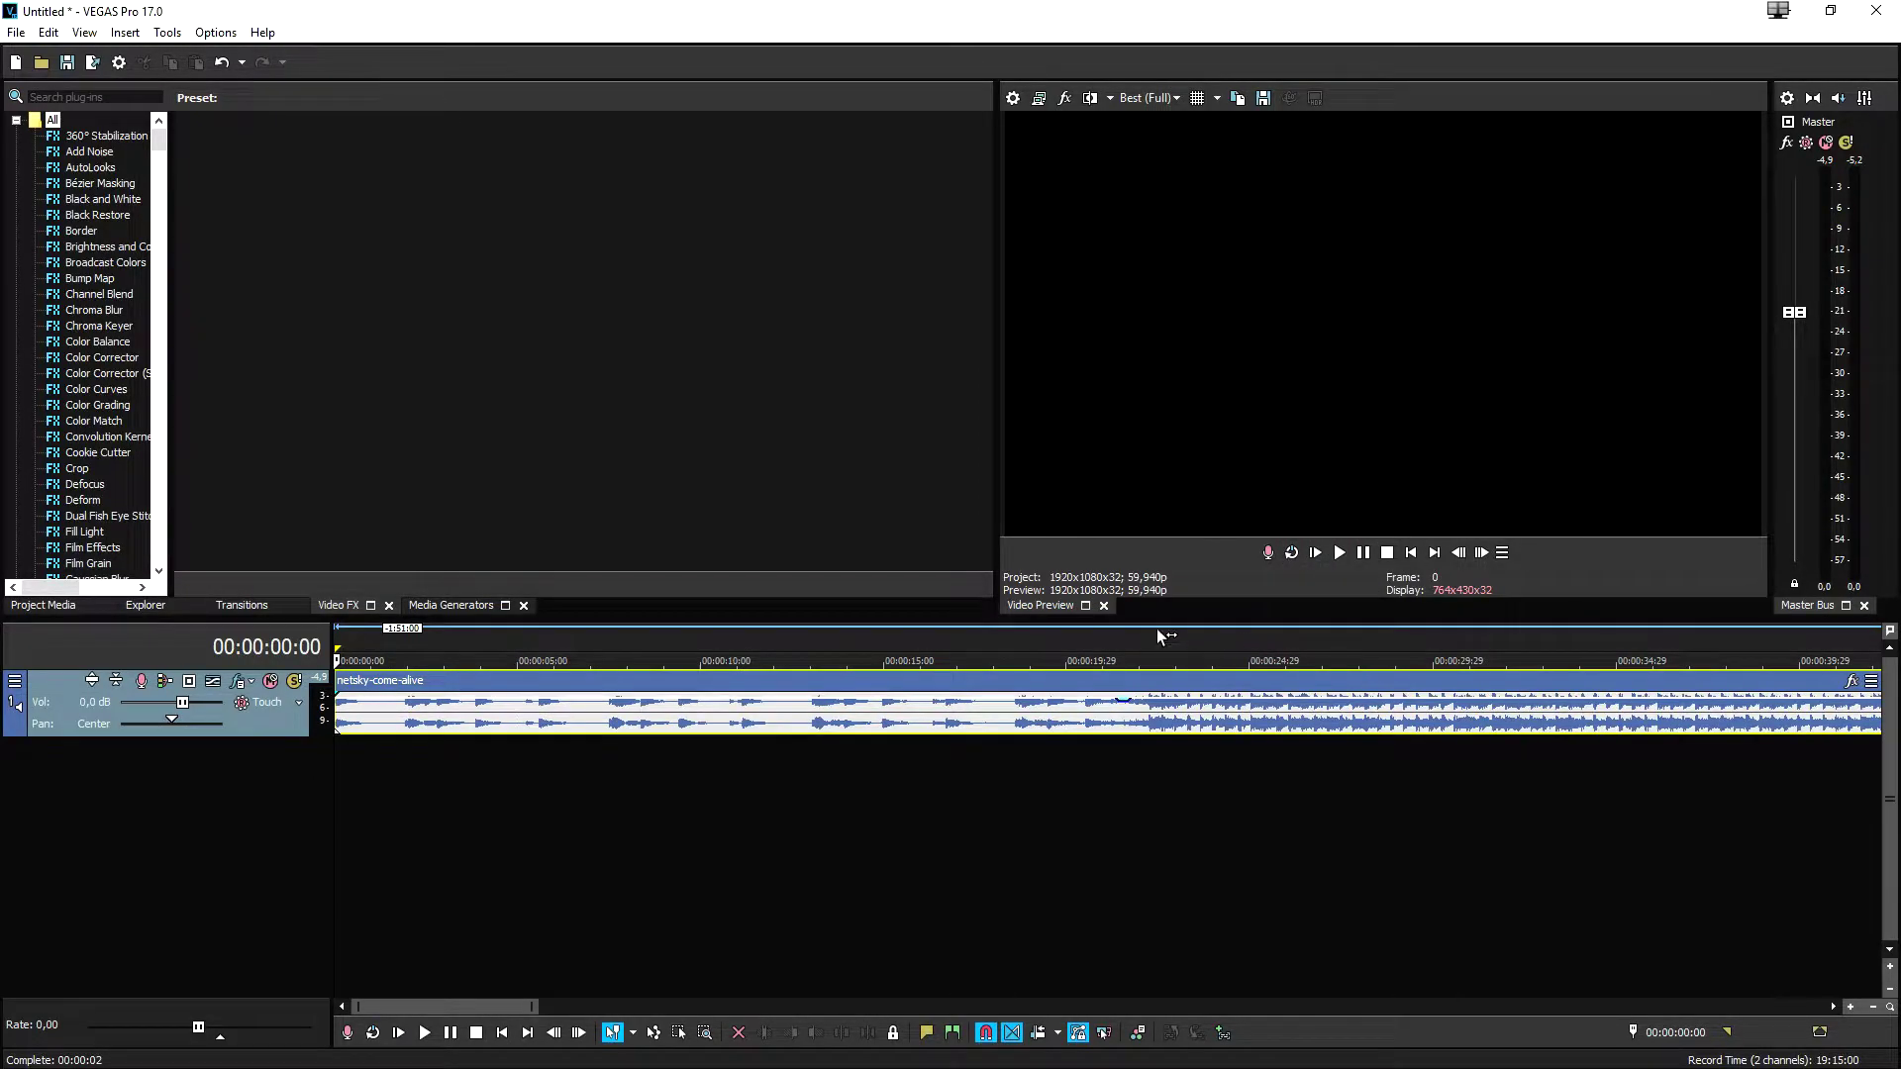
key(space)
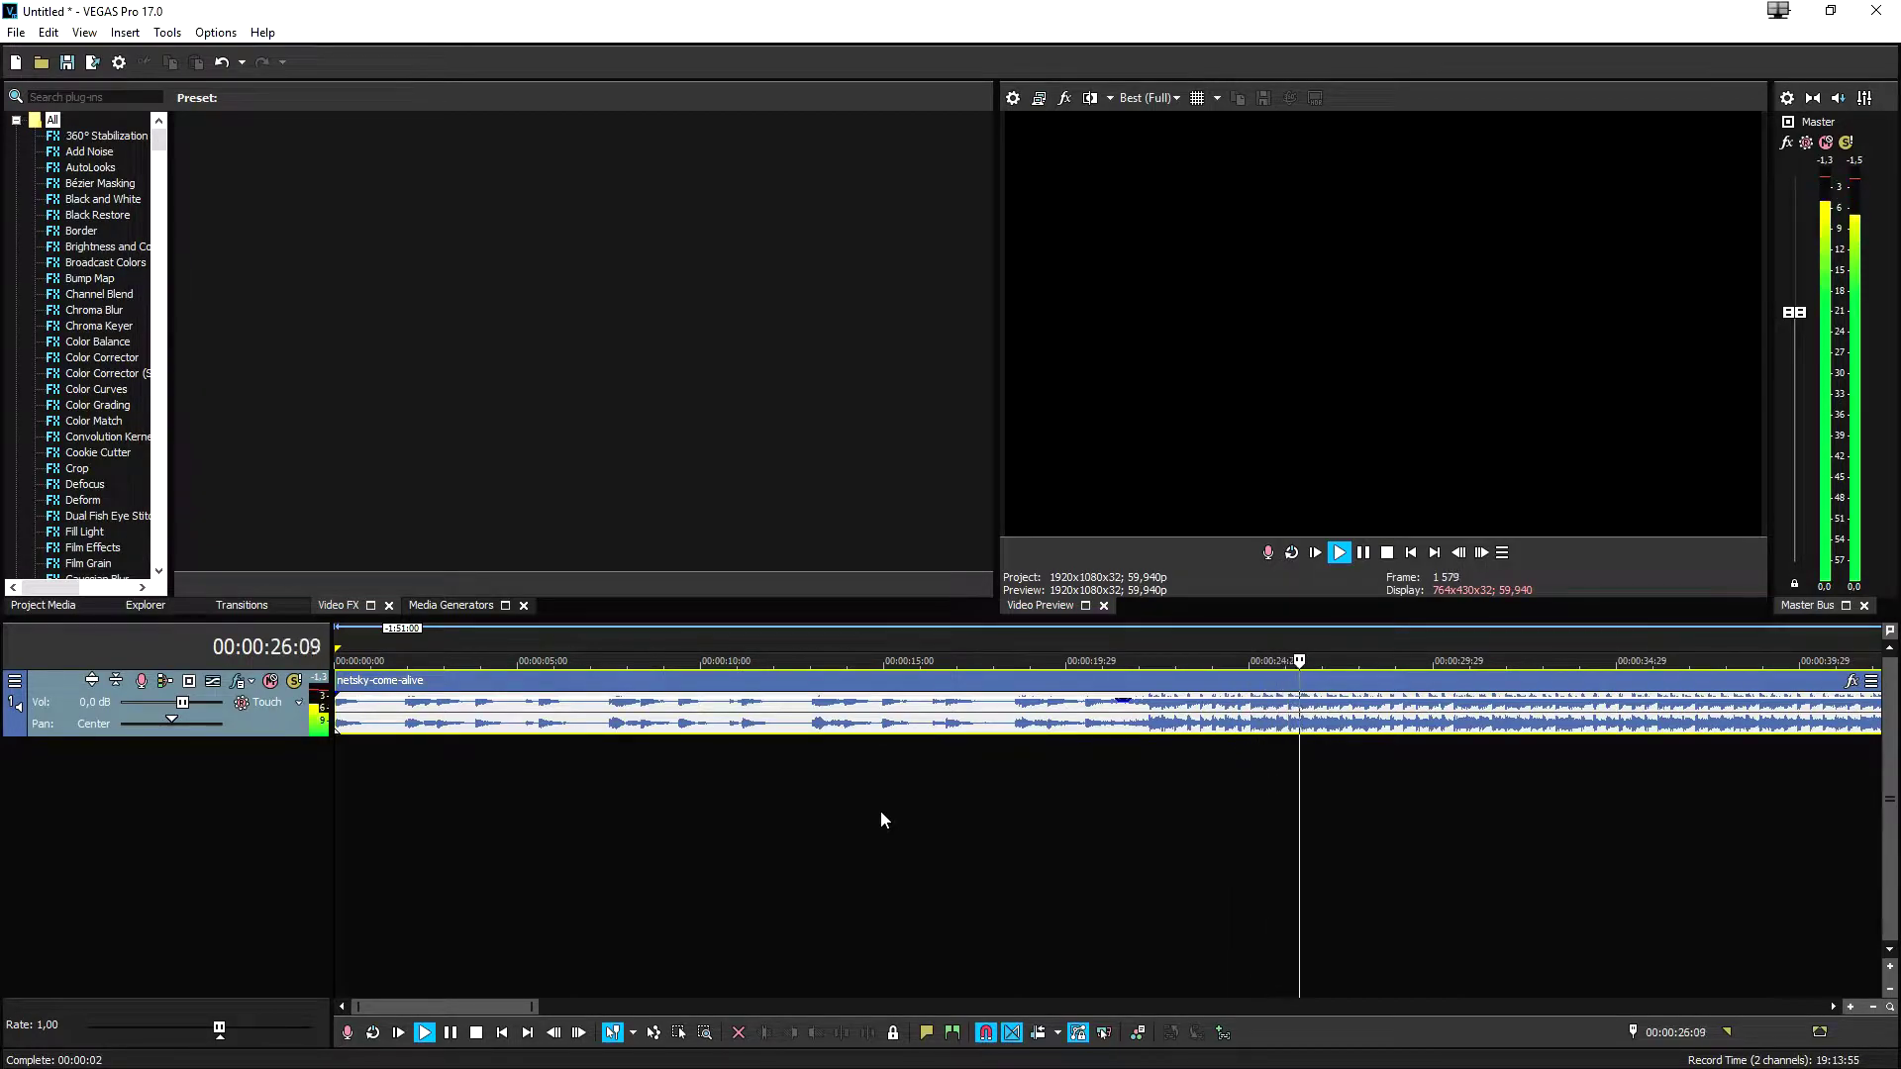
scroll(975, 755, down, 3)
scroll(596, 763, down, 3)
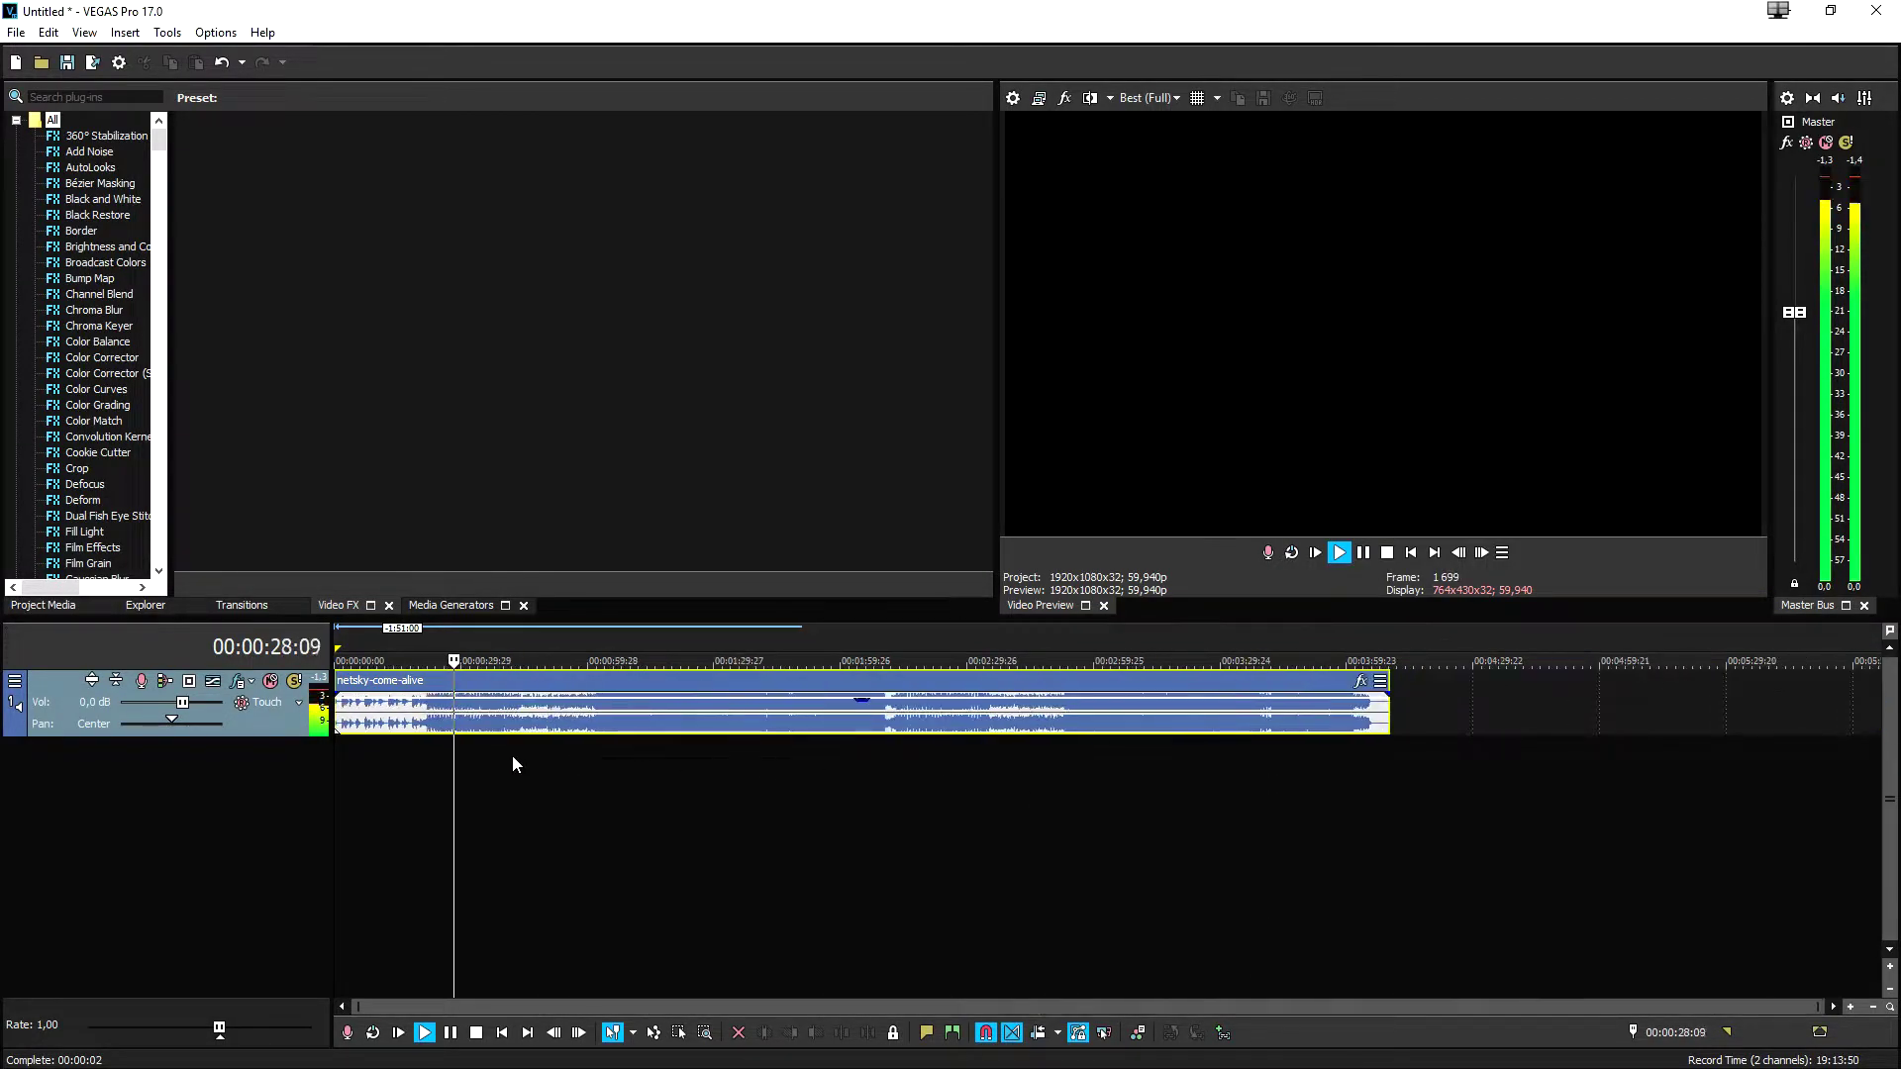
scroll(530, 752, up, 5)
key(space)
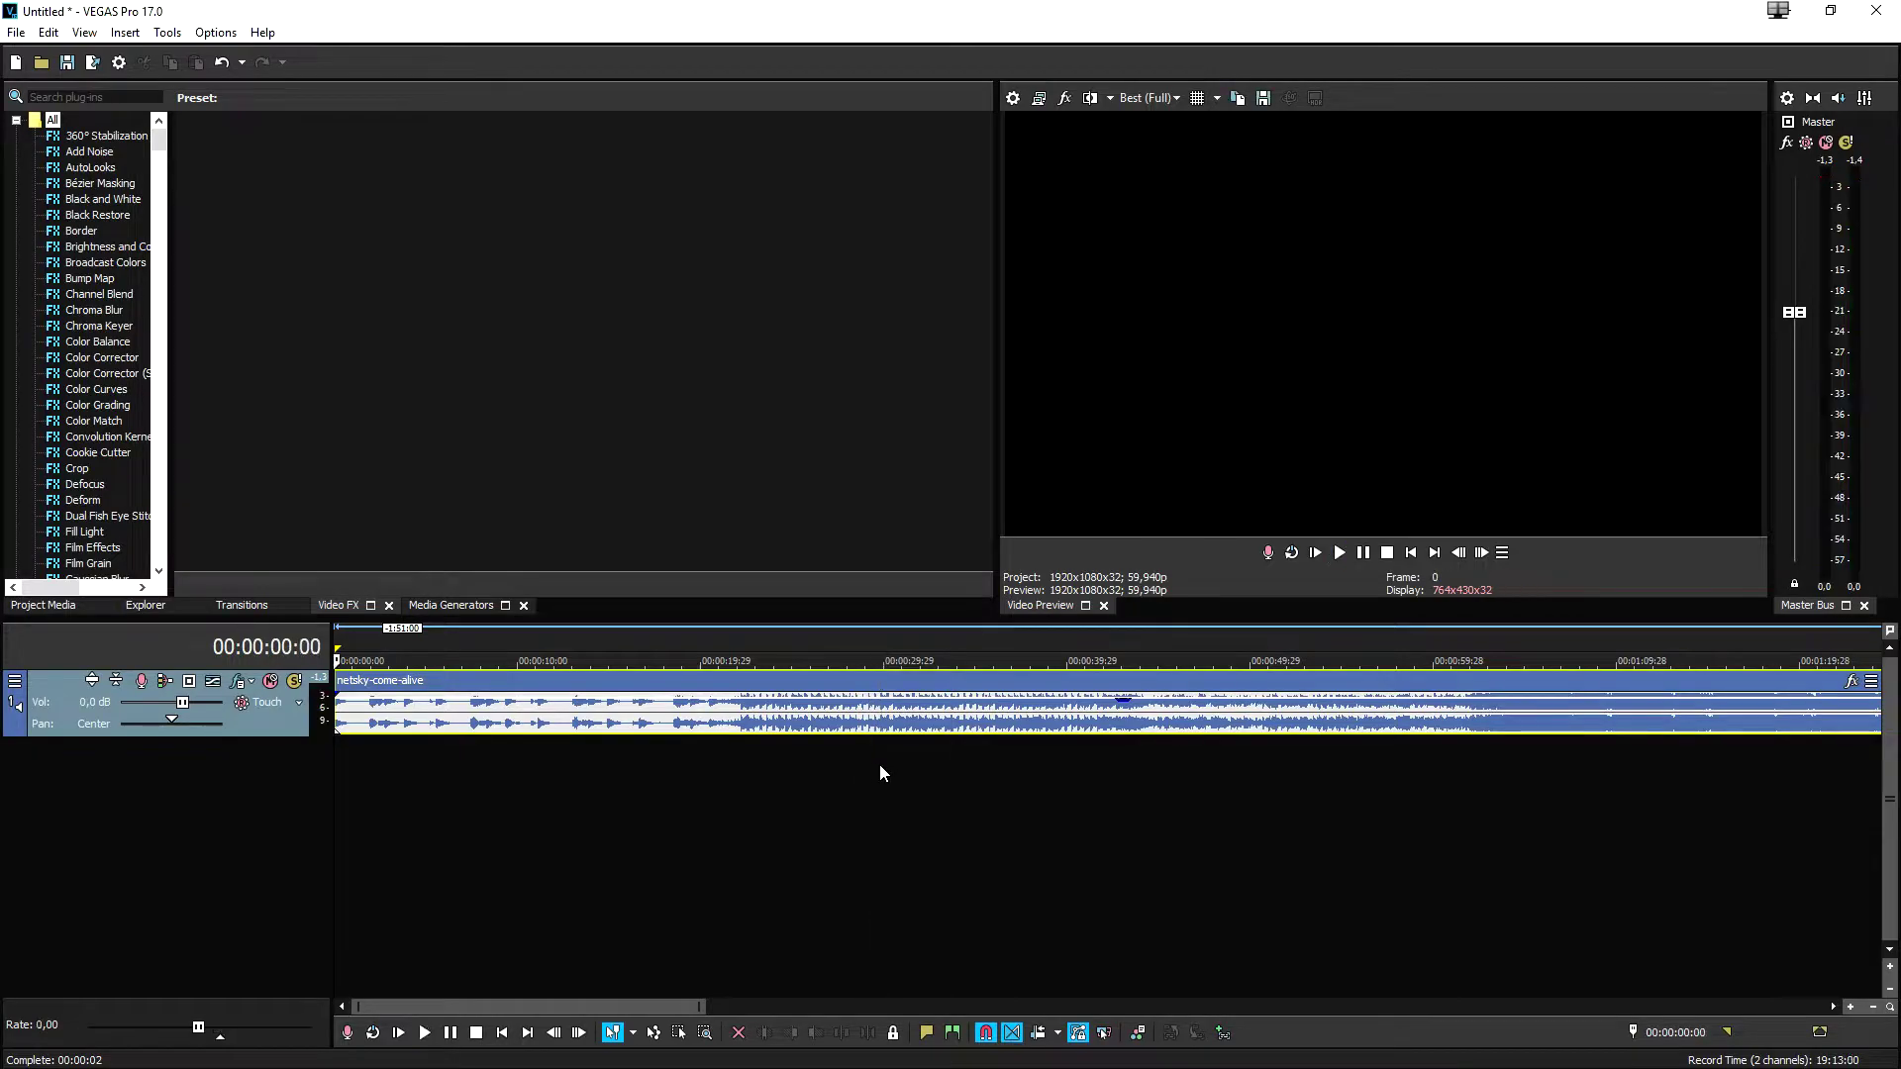
Add the Parametric EQ and Graphic EQ plug-ins to the netsky-come-alive event's audio effect chain
scroll(988, 764, down, 2)
scroll(960, 768, down, 2)
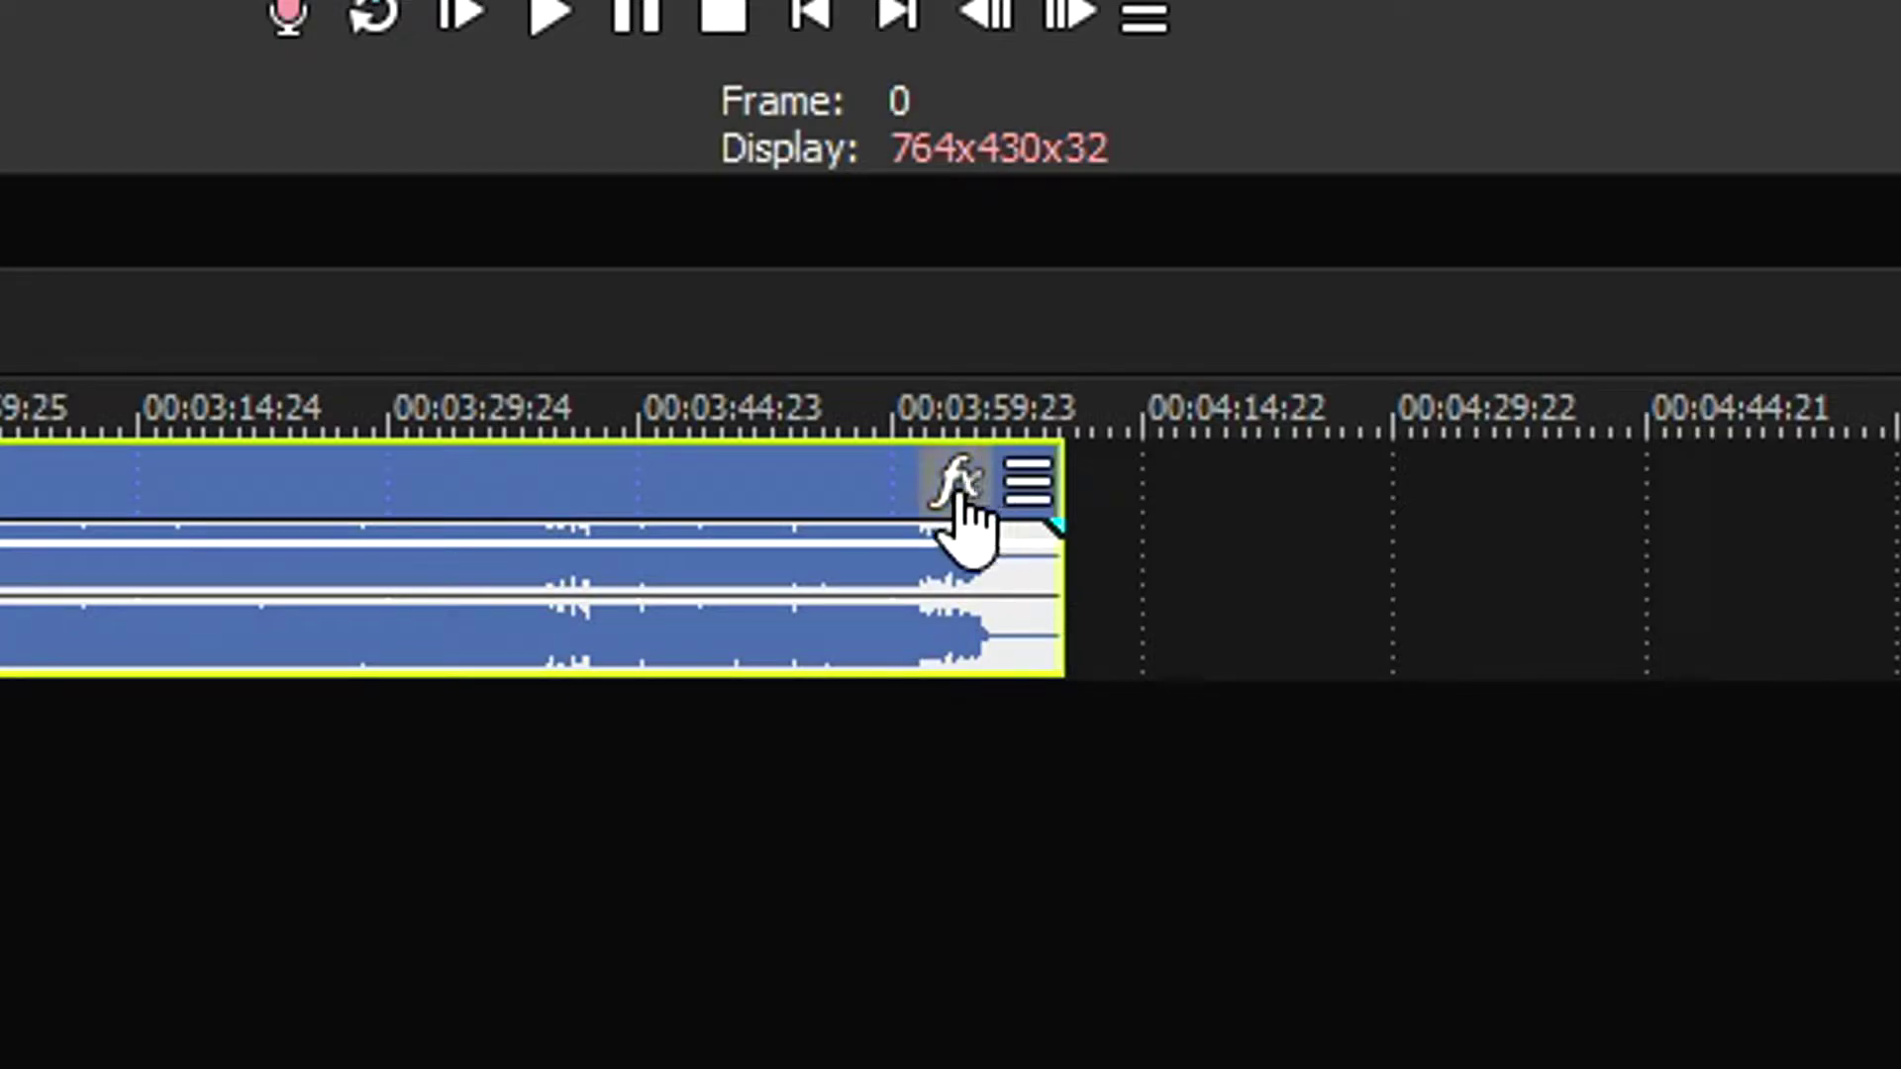
click(955, 487)
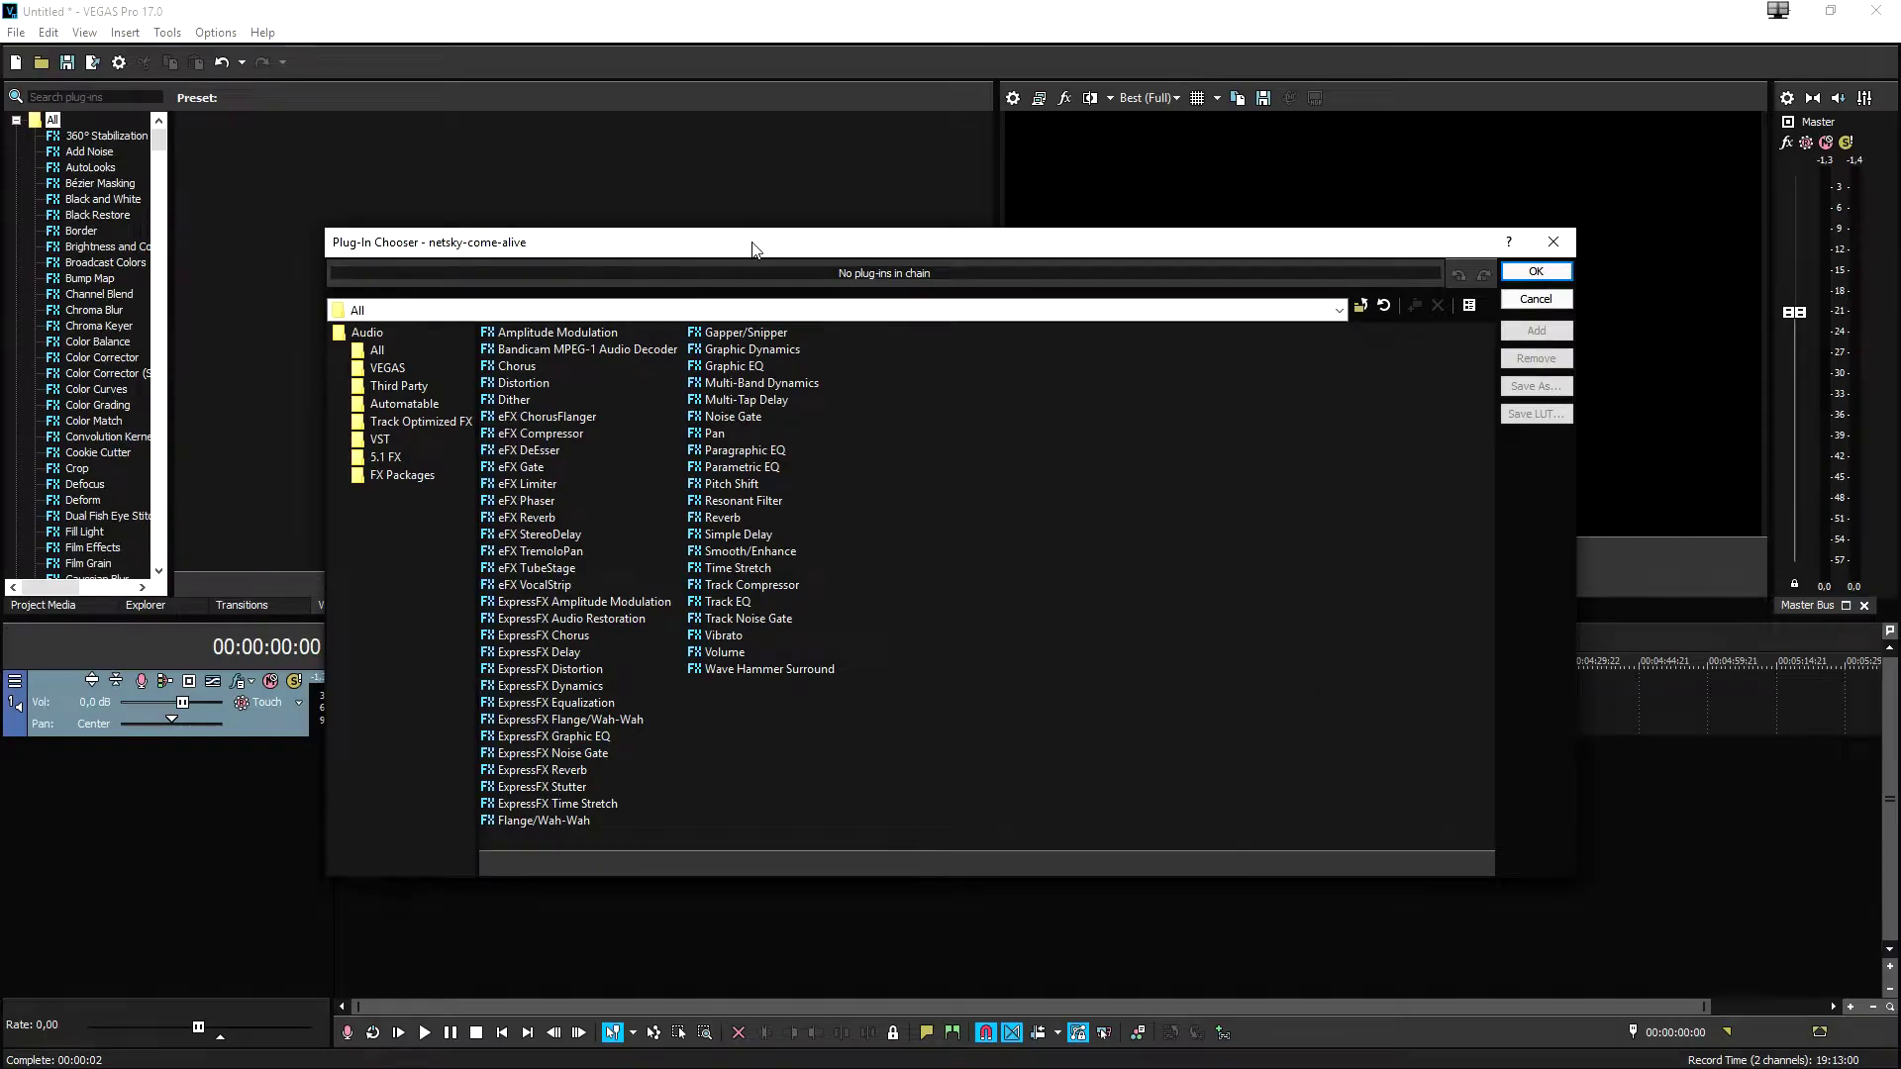
drag(752, 247, 1028, 121)
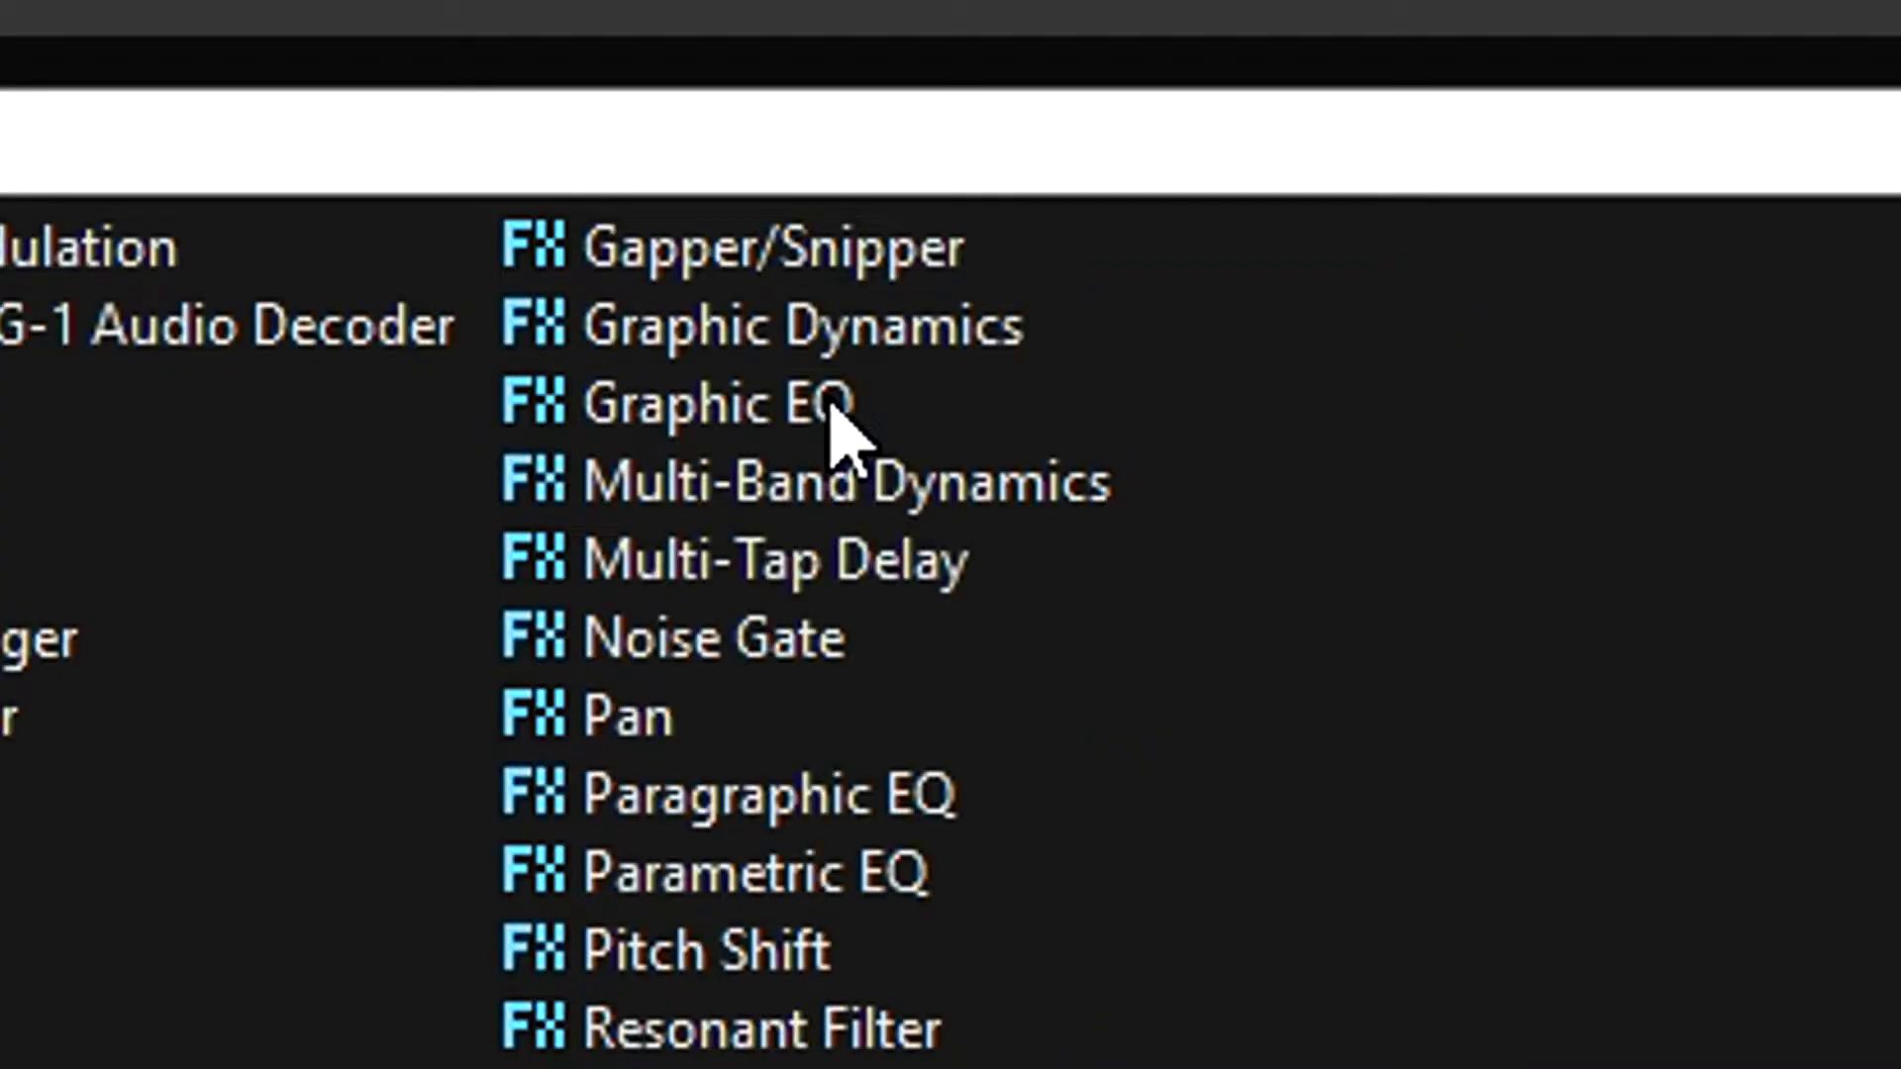
click(1337, 284)
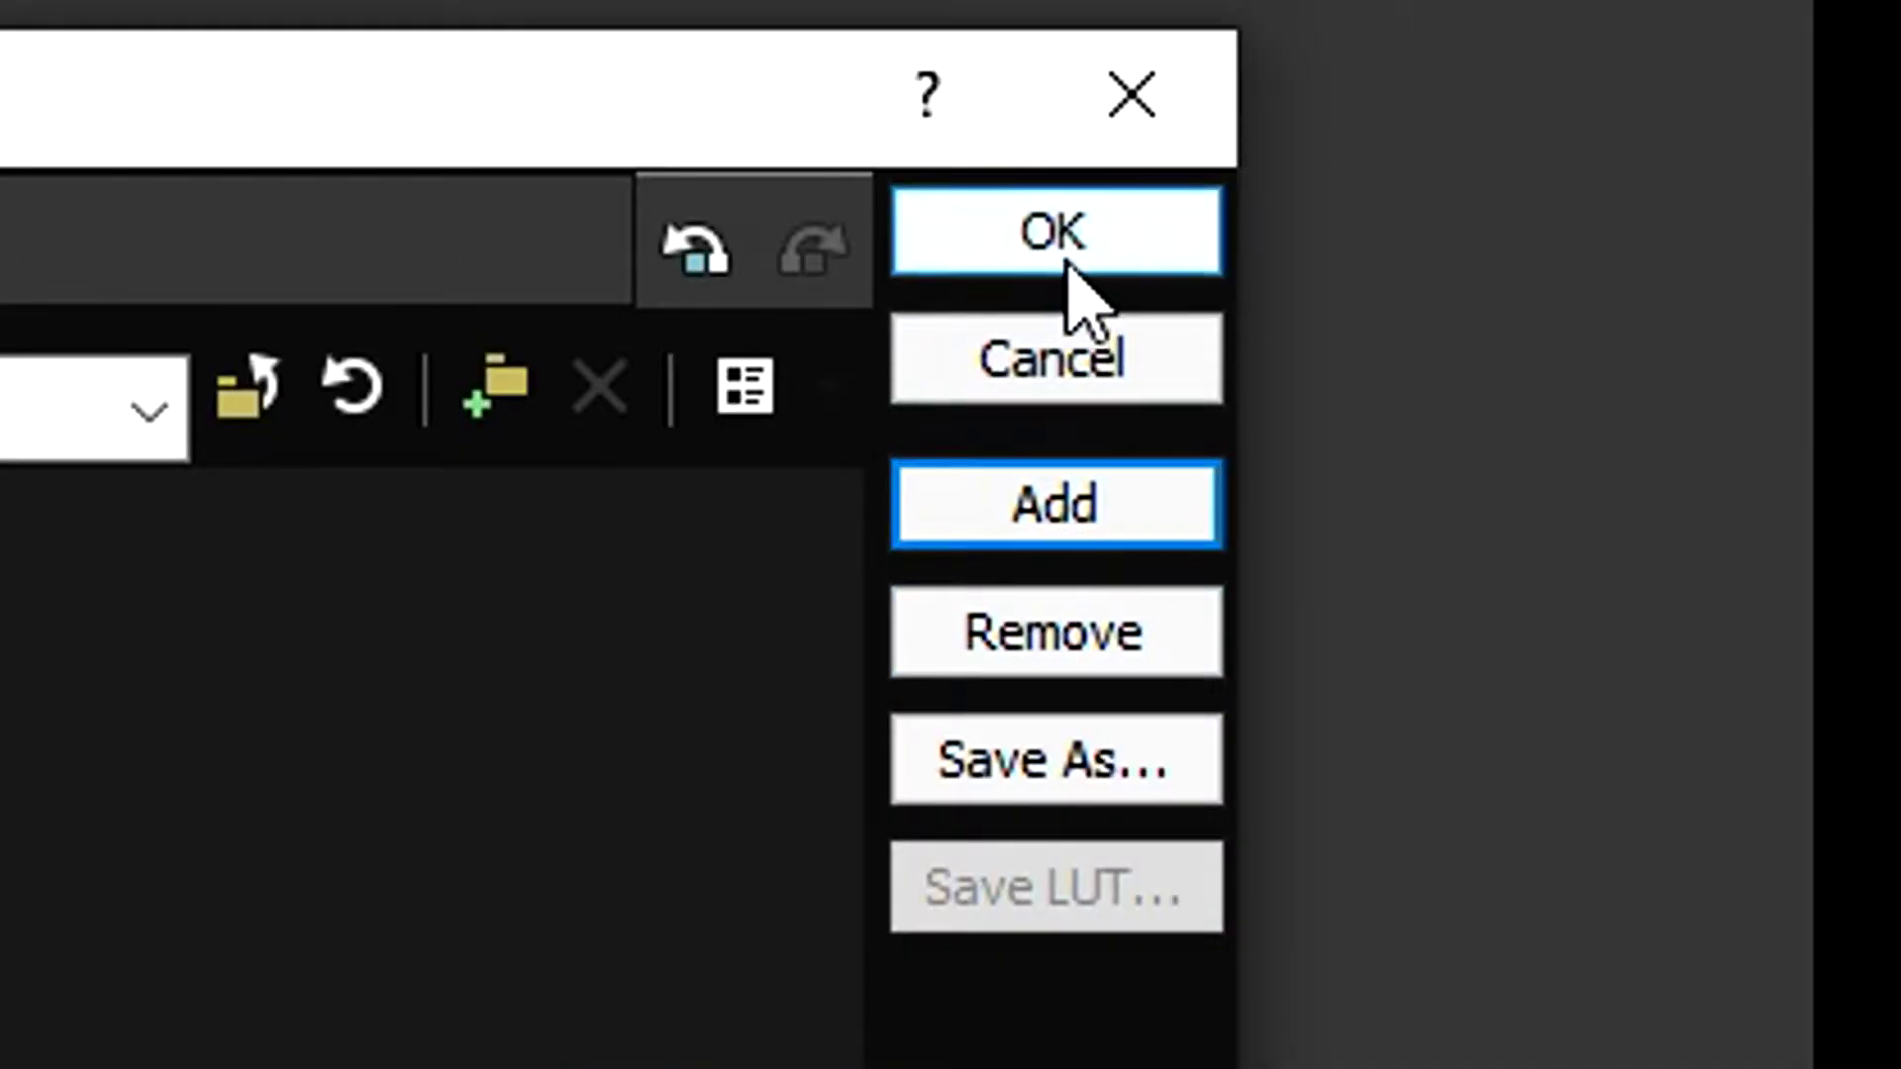
click(1065, 267)
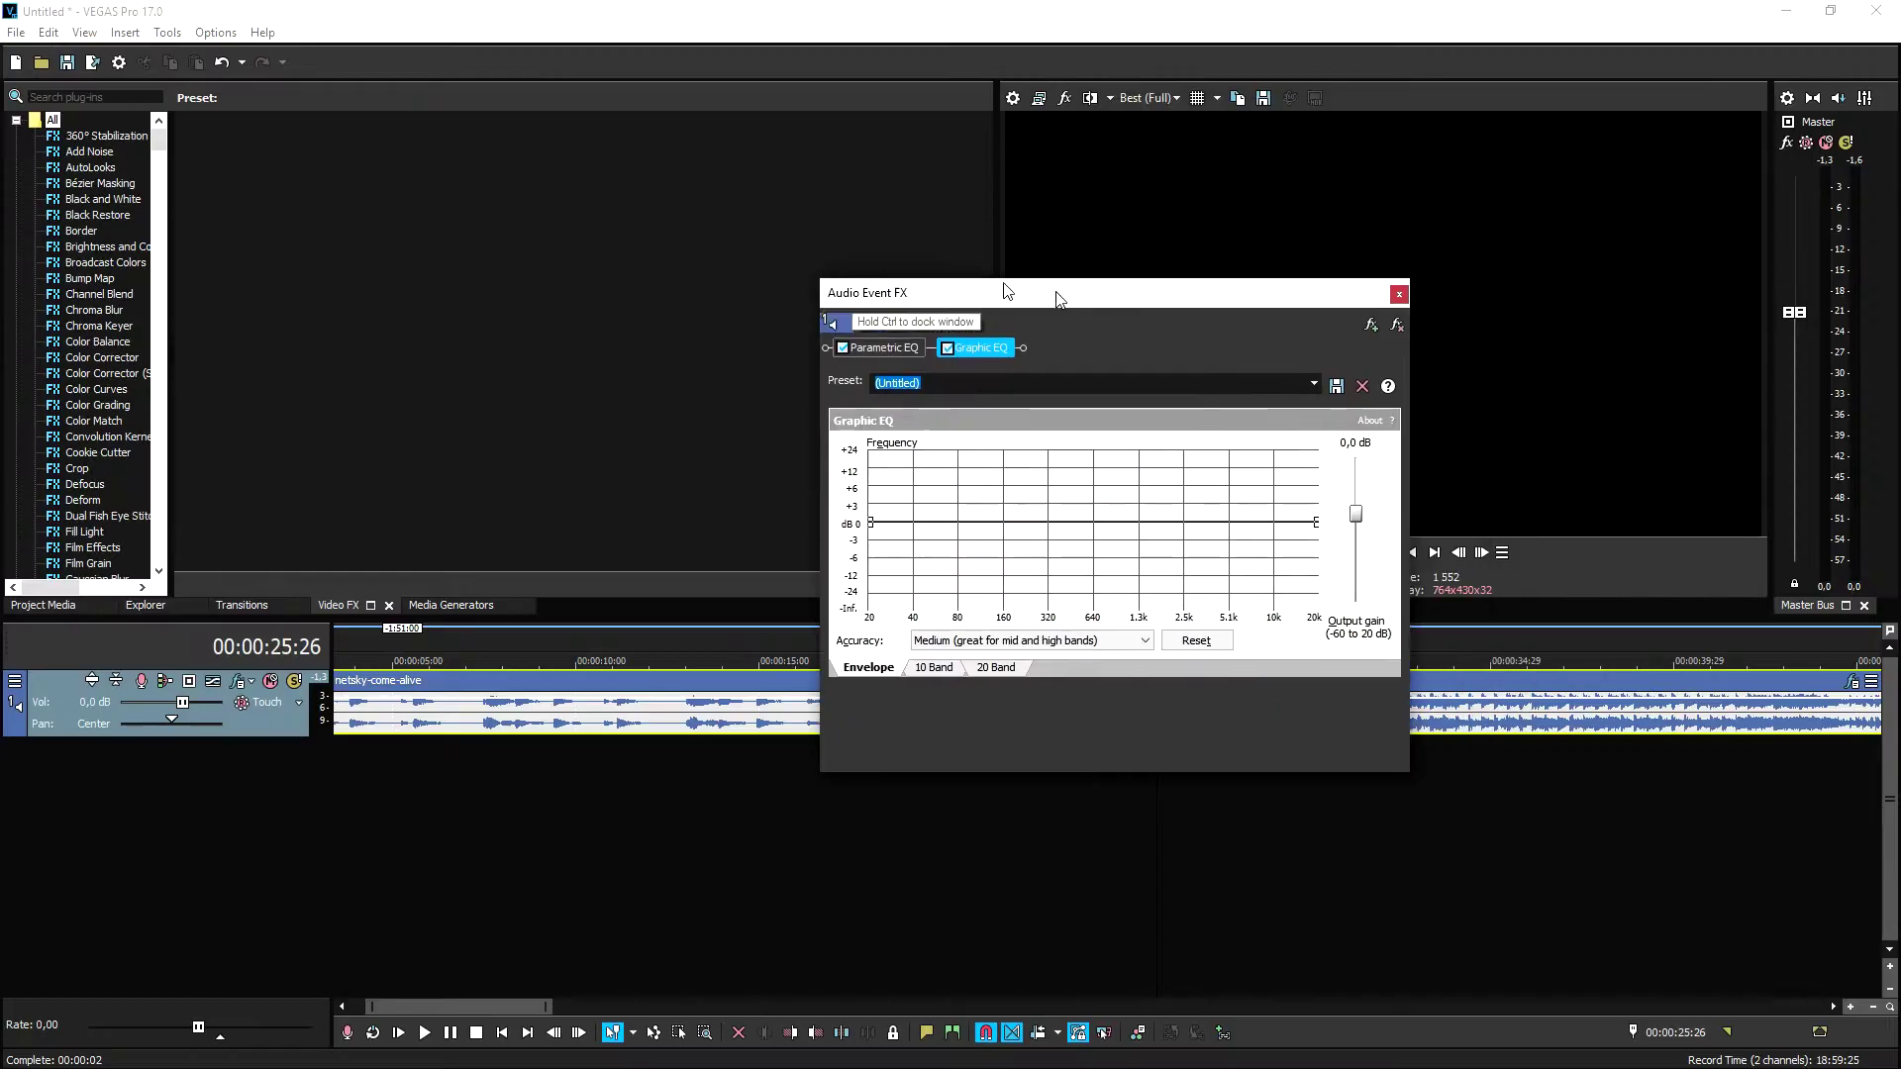
drag(1052, 295, 622, 142)
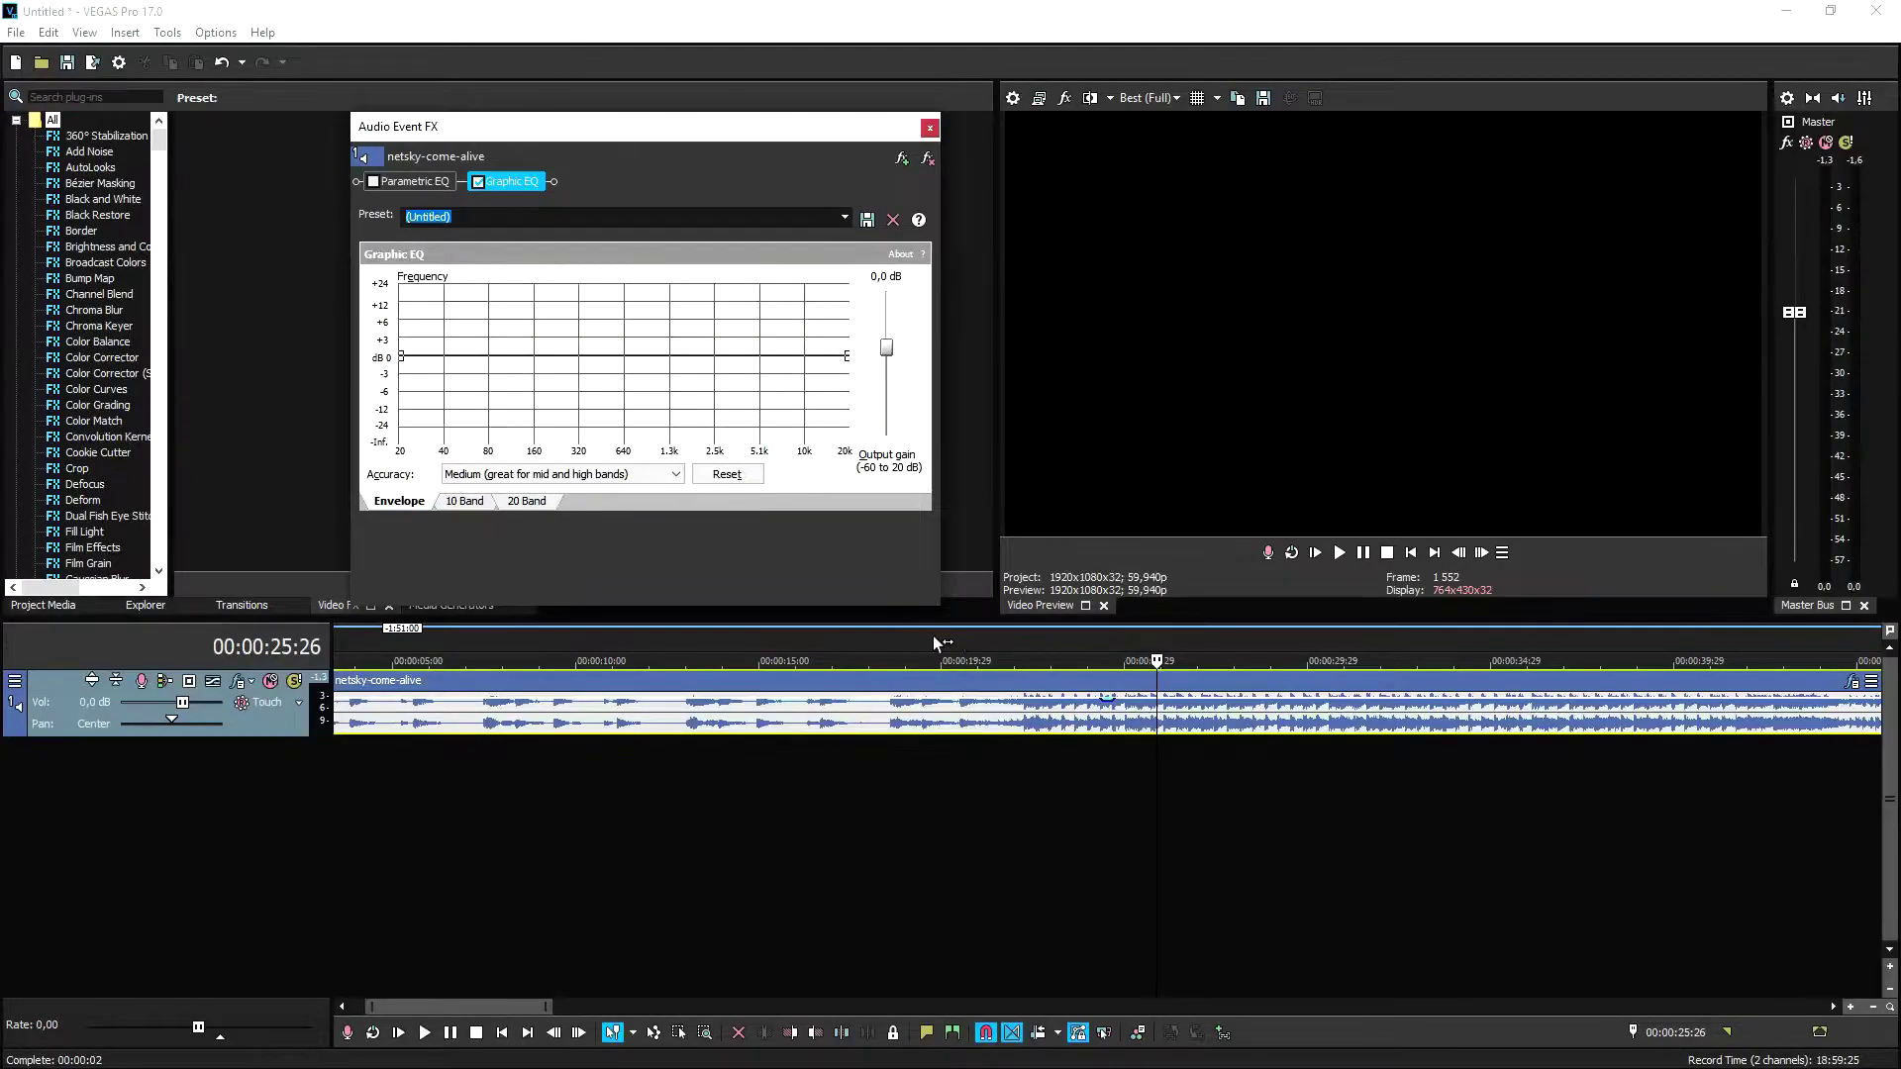
During playback, boost the lowest bass about 4 dB on the Graphic EQ envelope, tapering through added points to 0 dB near 160 Hz
drag(933, 642, 893, 639)
click(873, 653)
key(space)
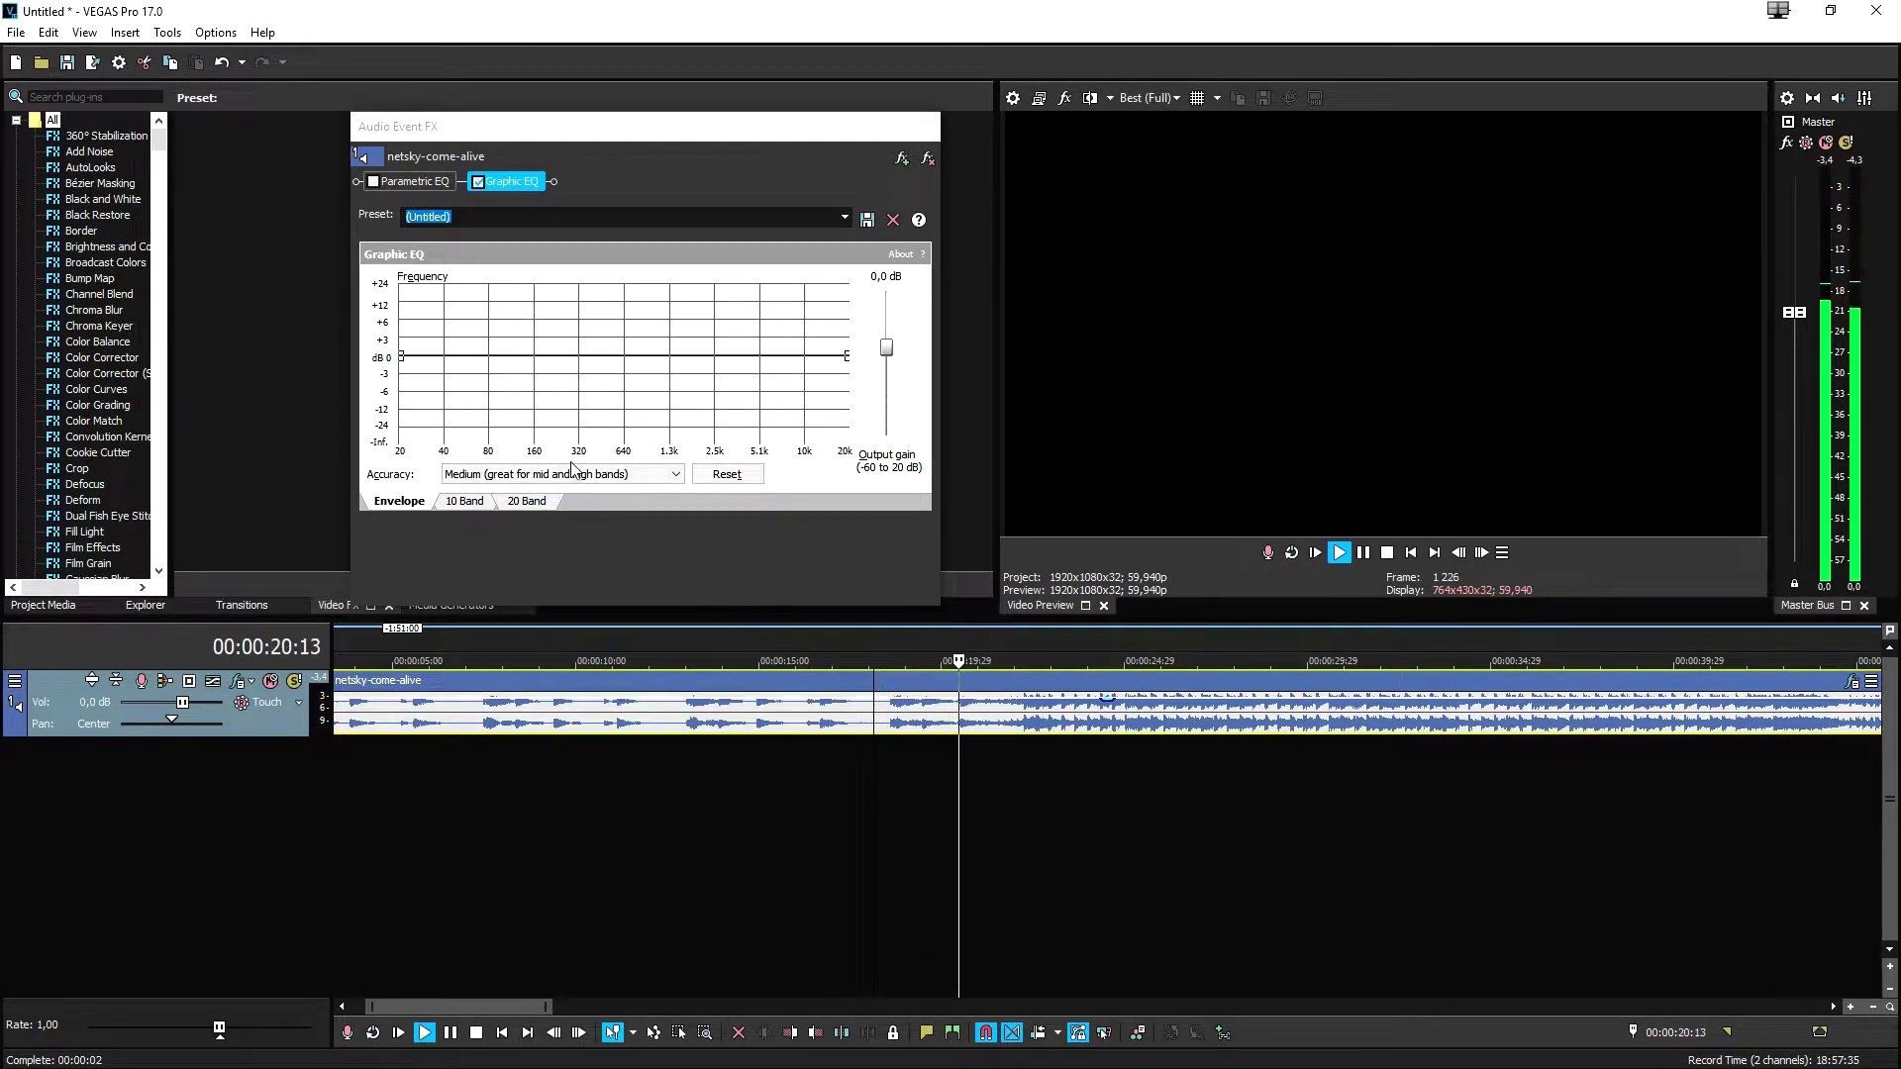
drag(406, 361, 406, 339)
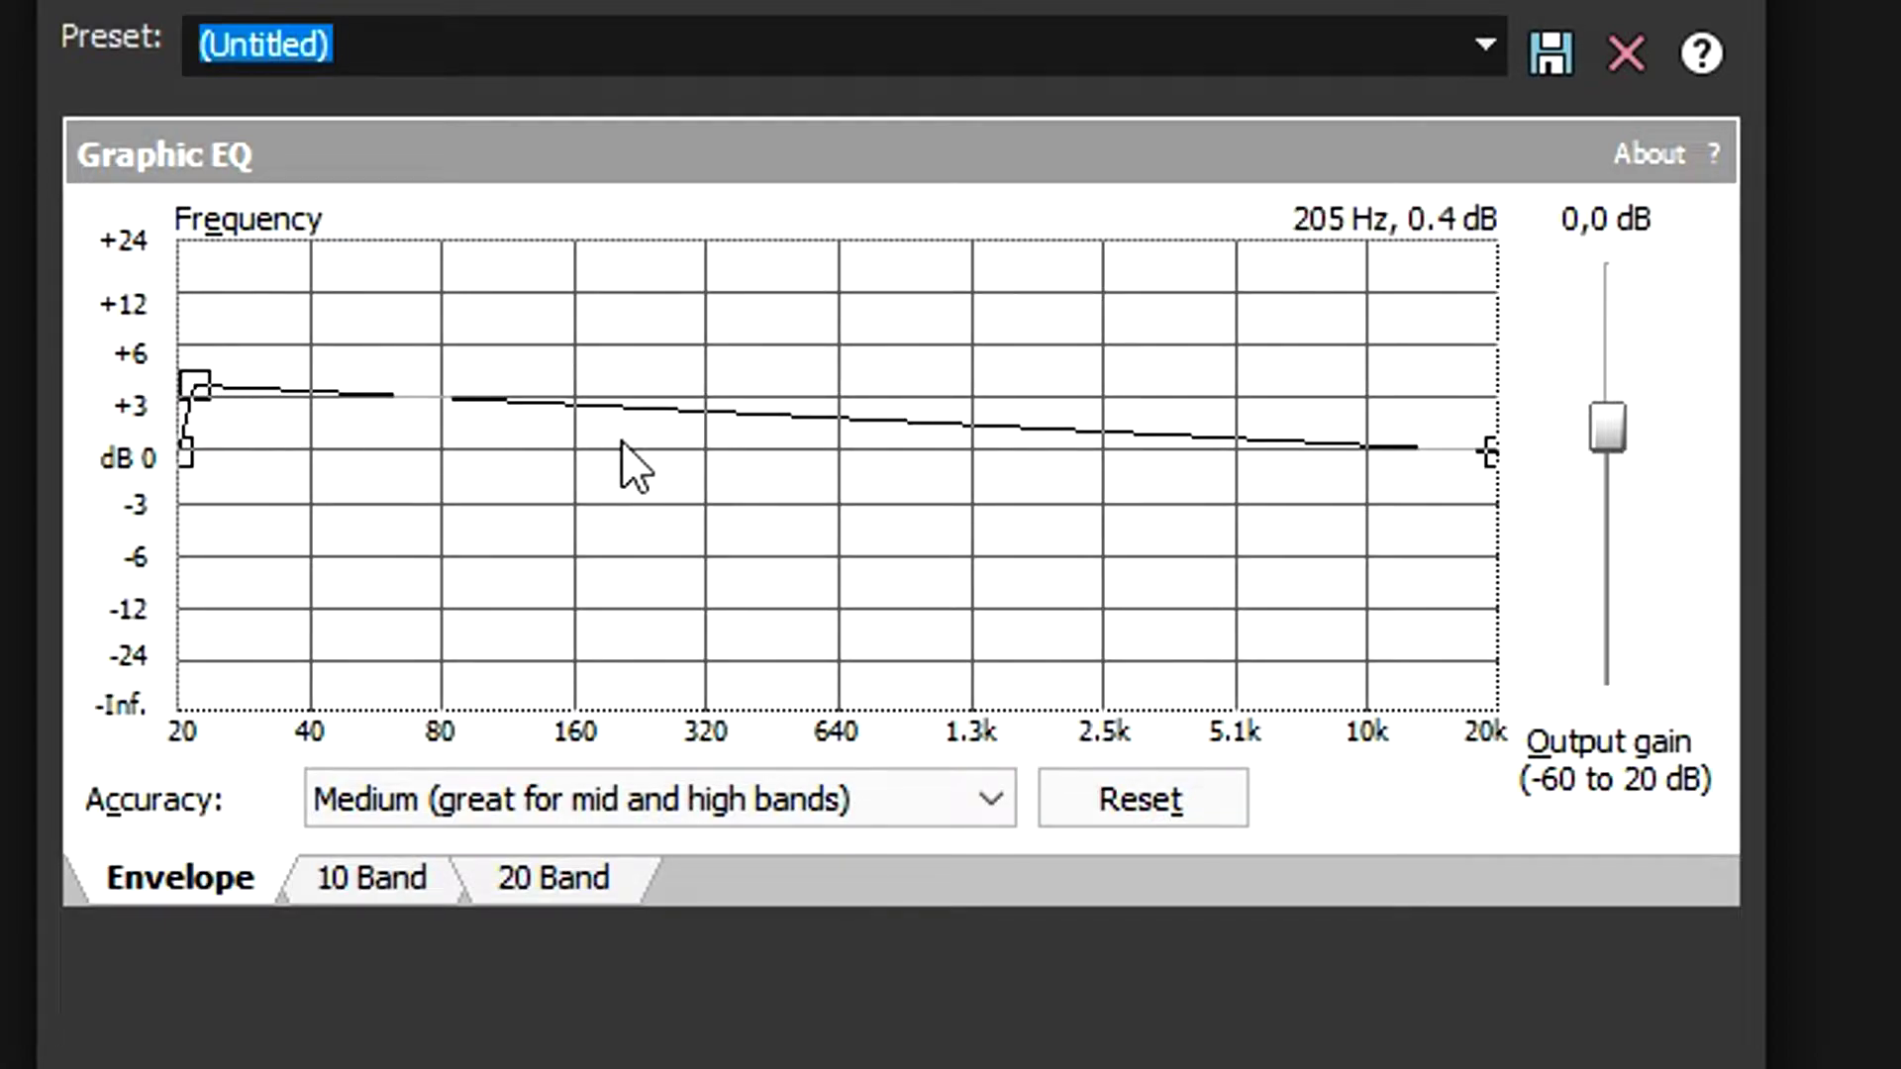
click(606, 414)
drag(611, 414, 577, 447)
drag(388, 418, 369, 441)
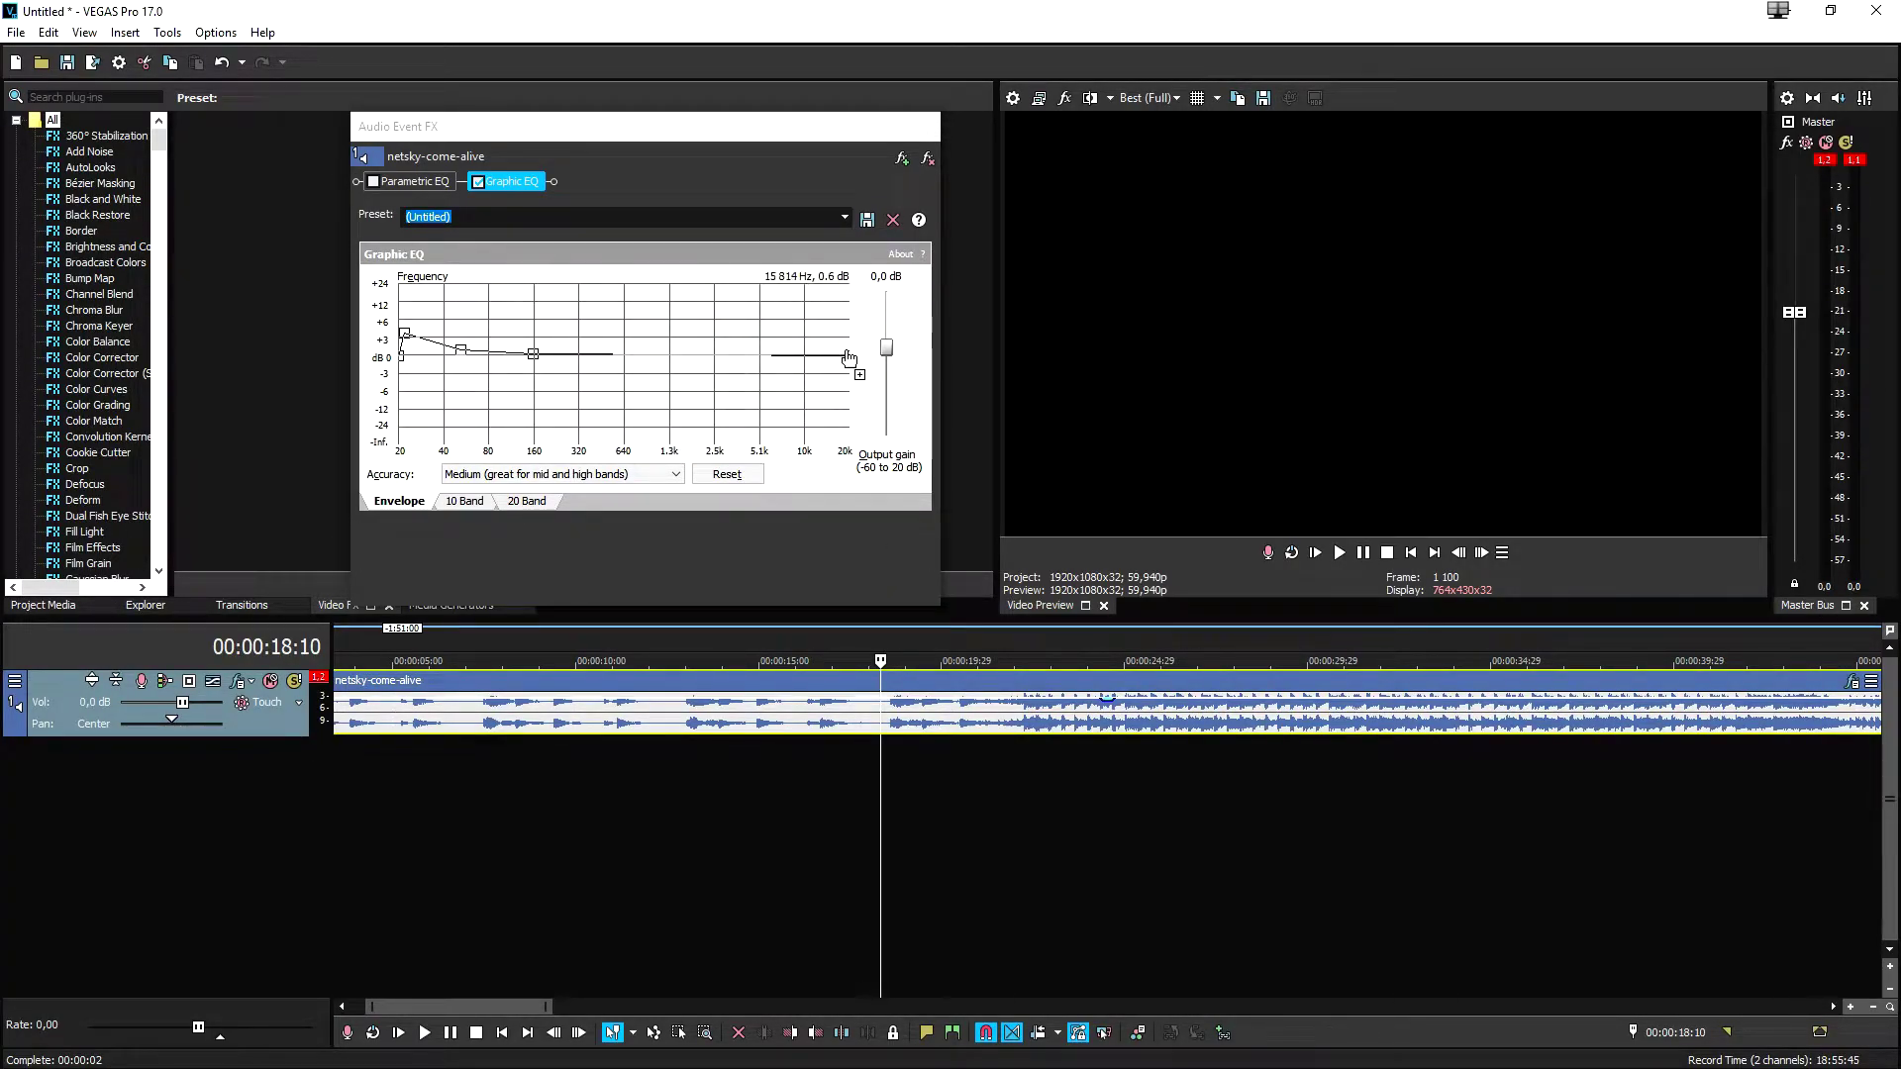
Replay from about 17 seconds and boost the treble near 20 kHz about 3 dB, tapering to 0 dB at about 5.8 kHz
drag(871, 661, 853, 646)
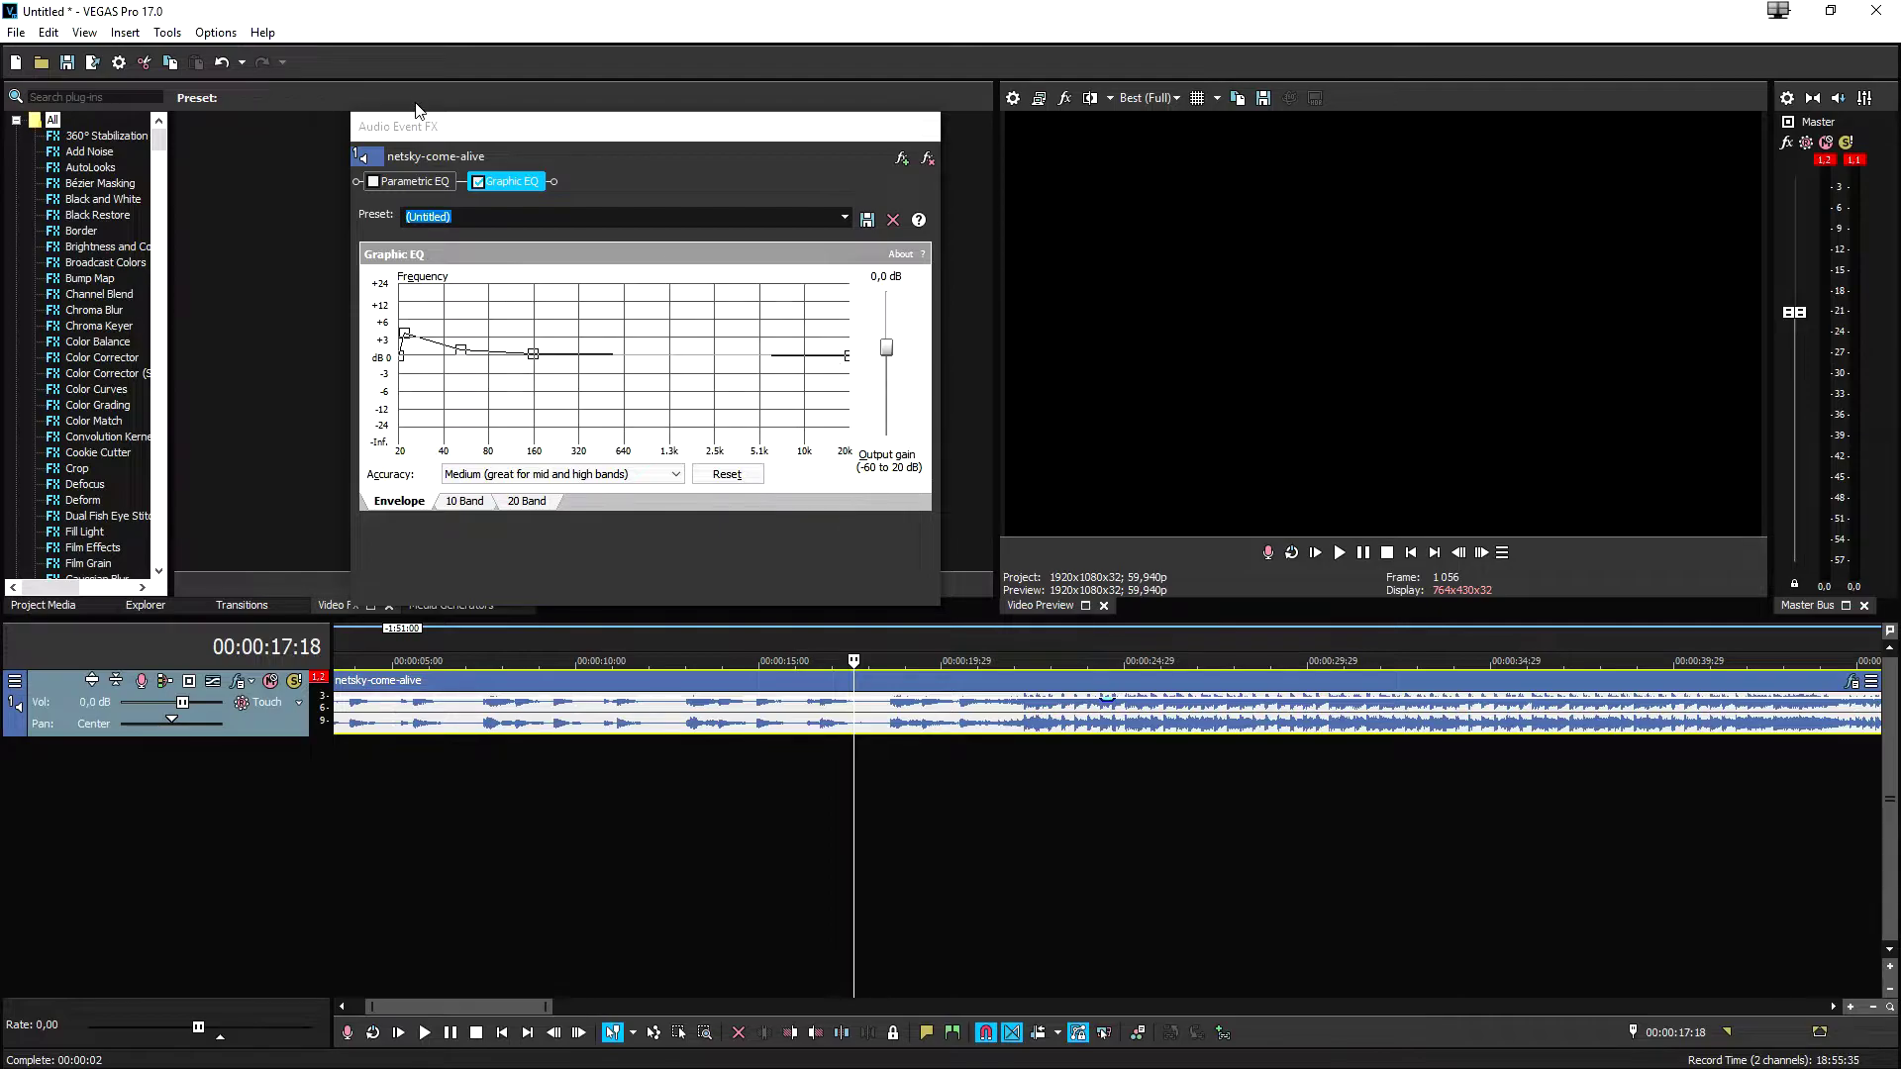
key(space)
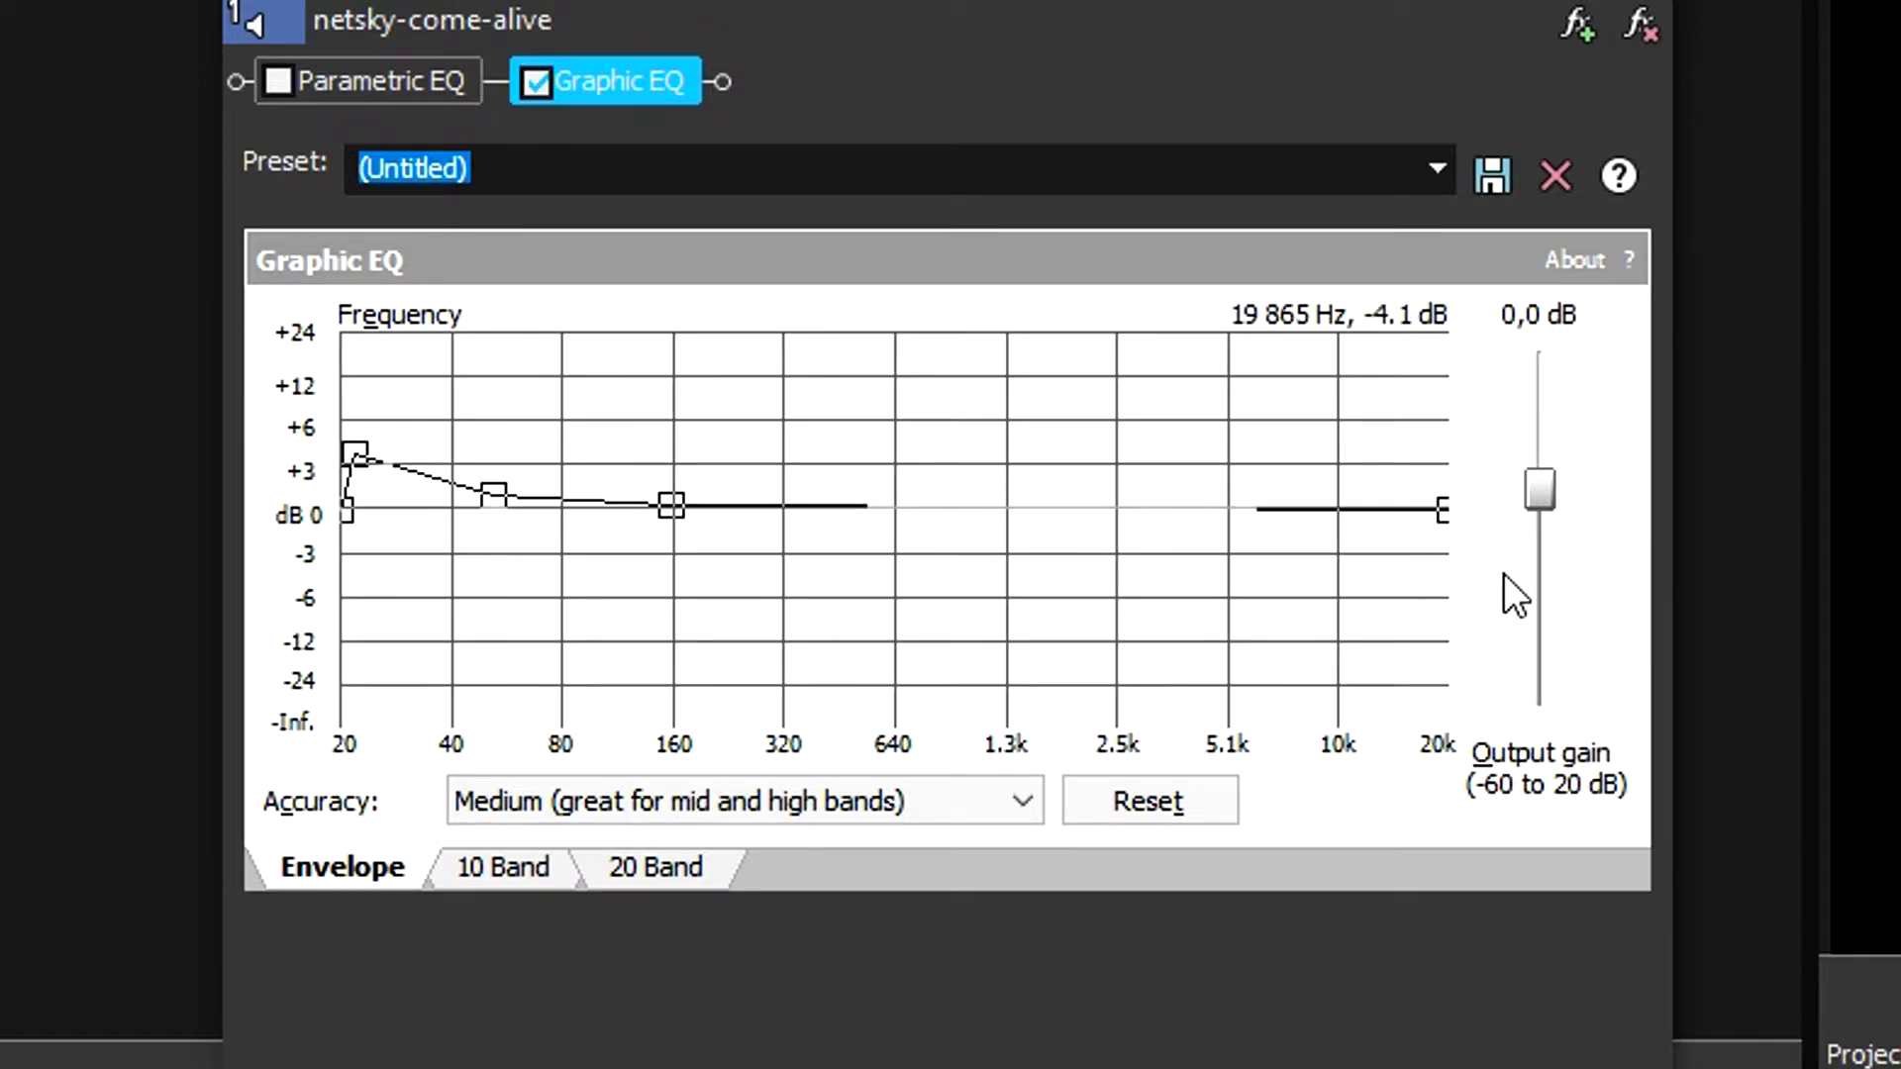
drag(1438, 518, 1338, 509)
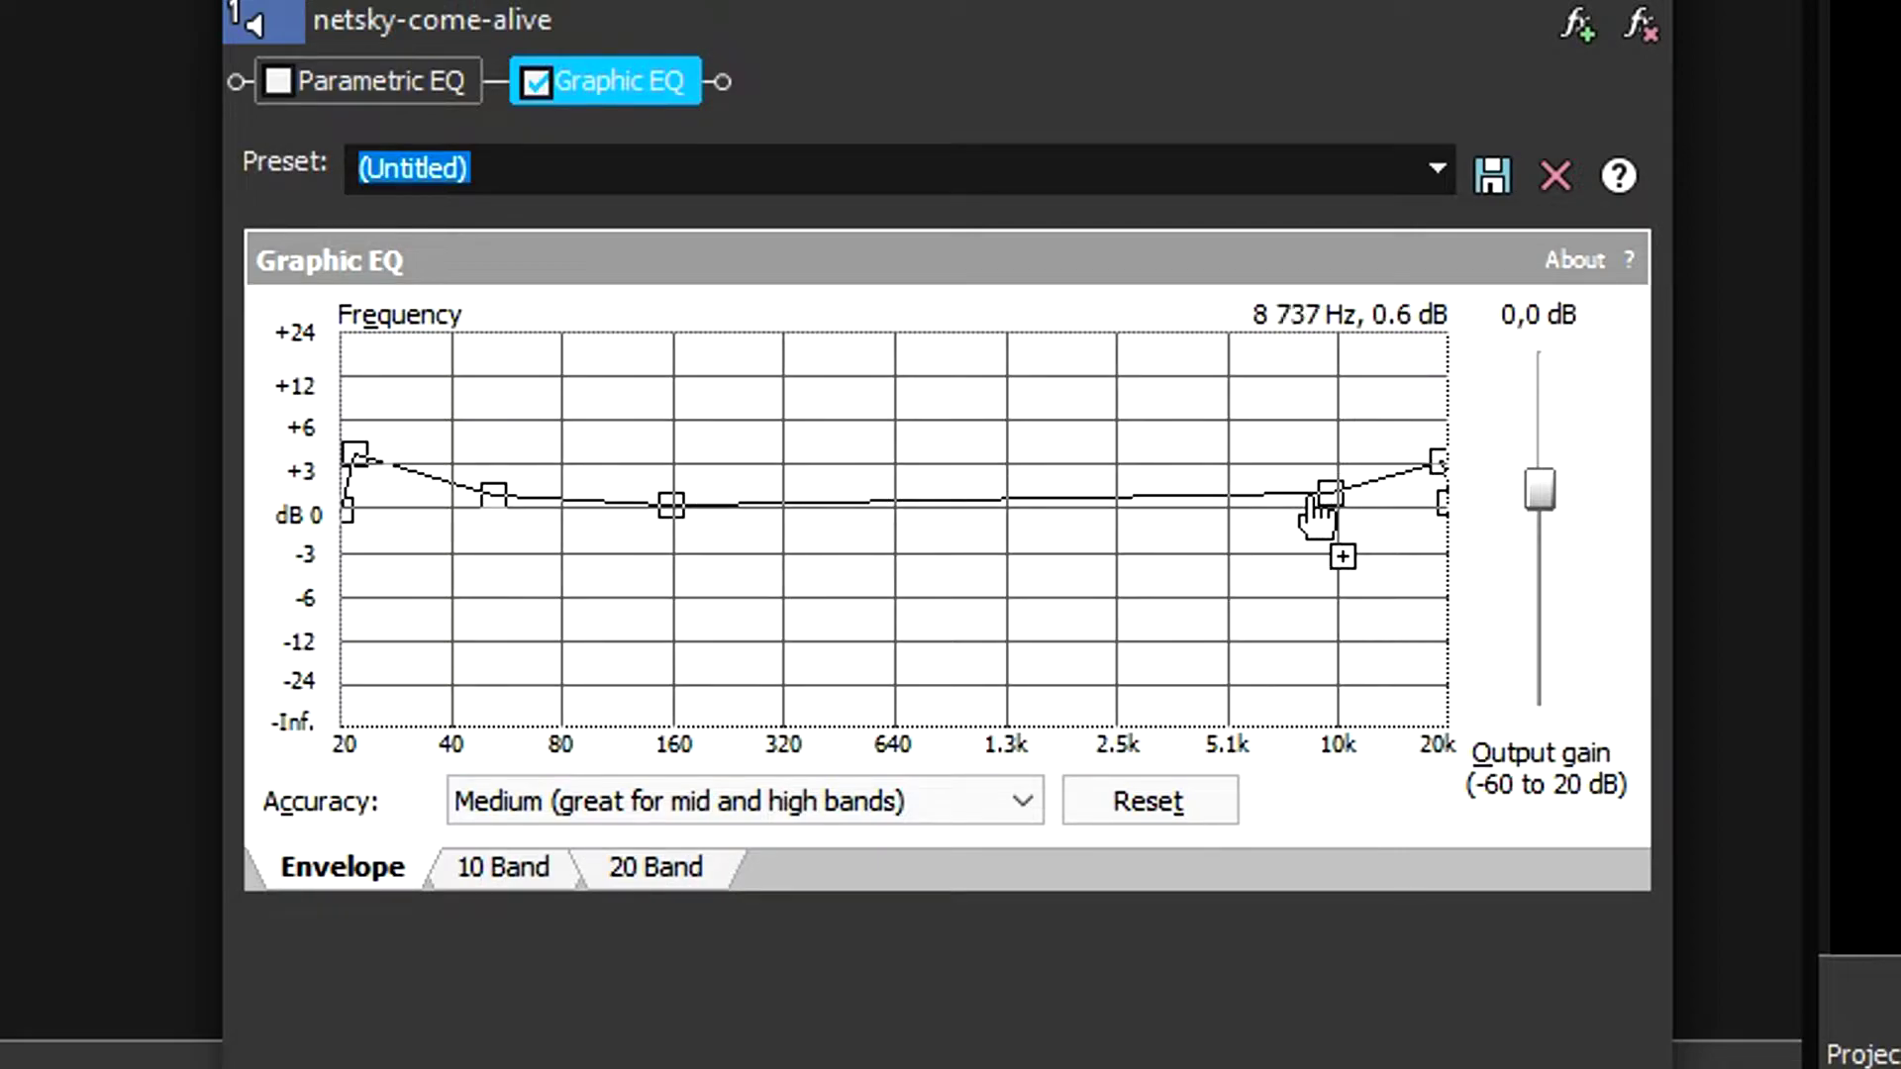
drag(1249, 507, 1248, 513)
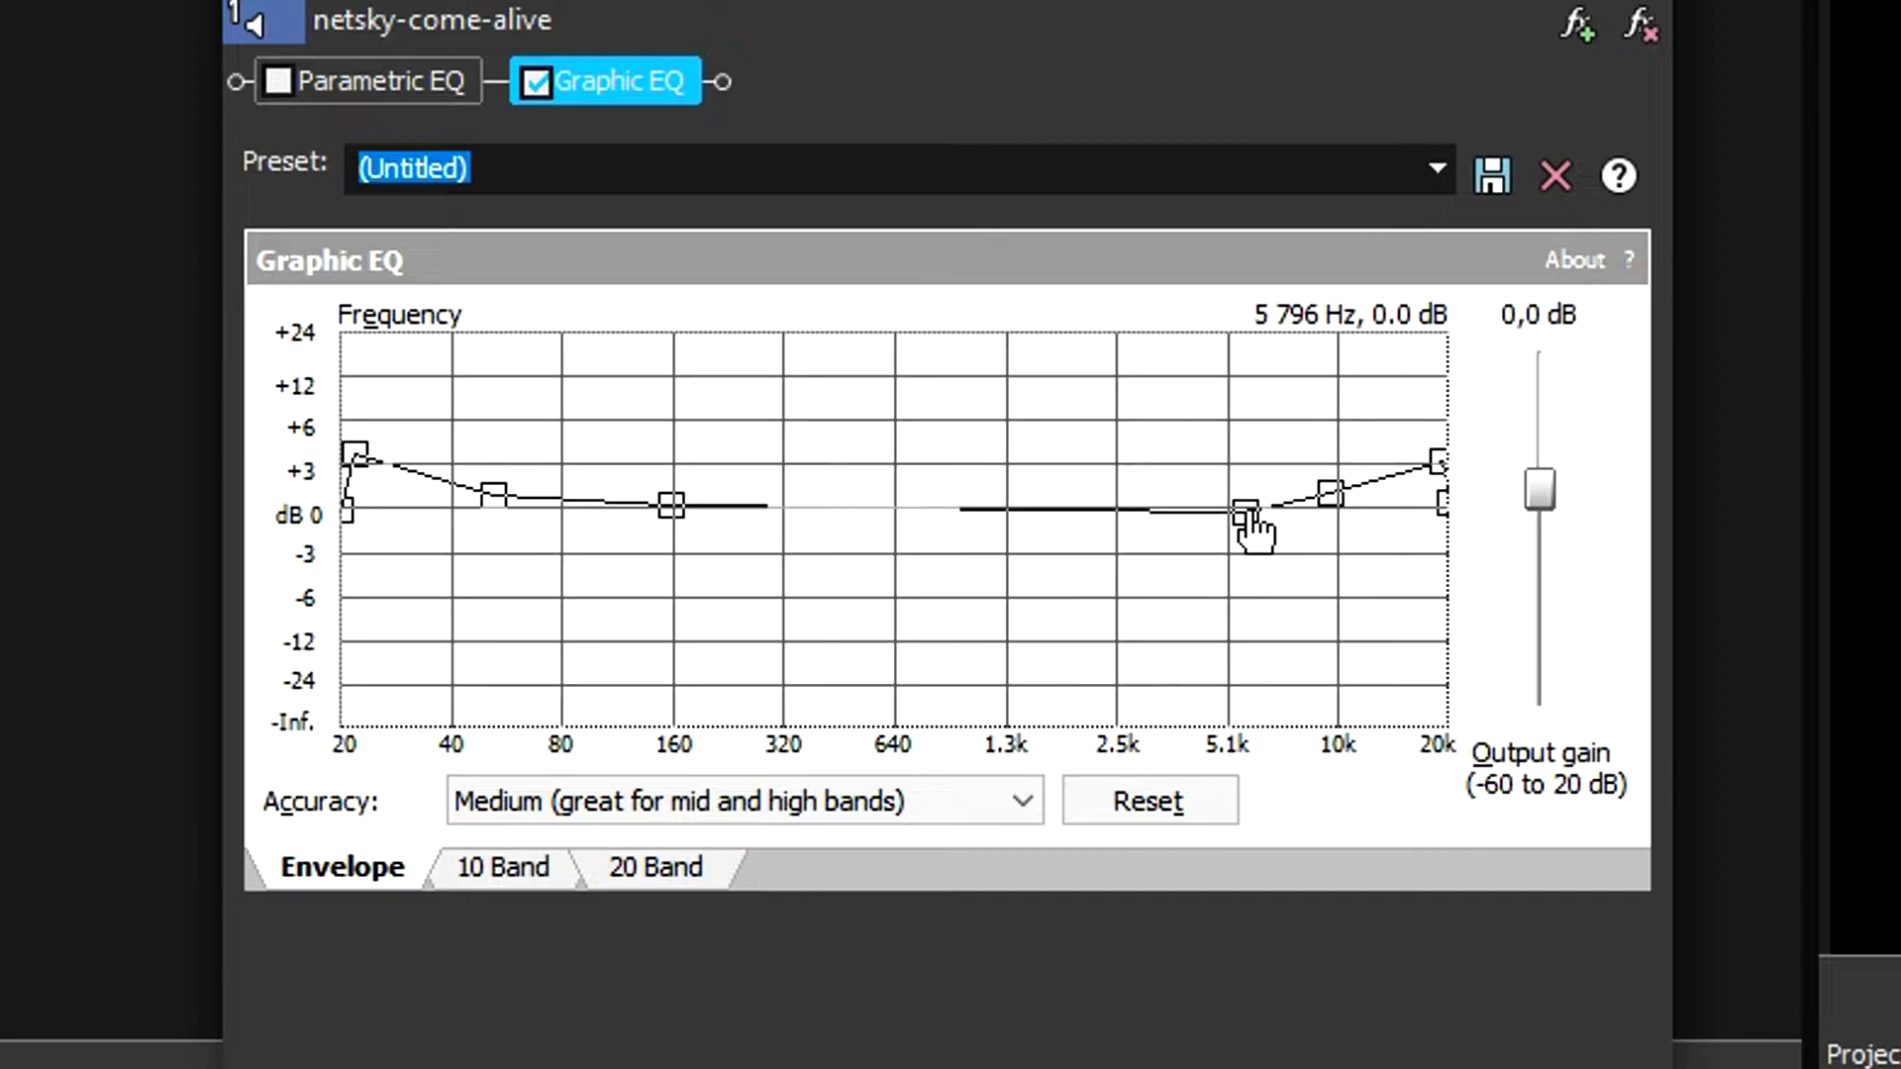
drag(1386, 489, 1382, 487)
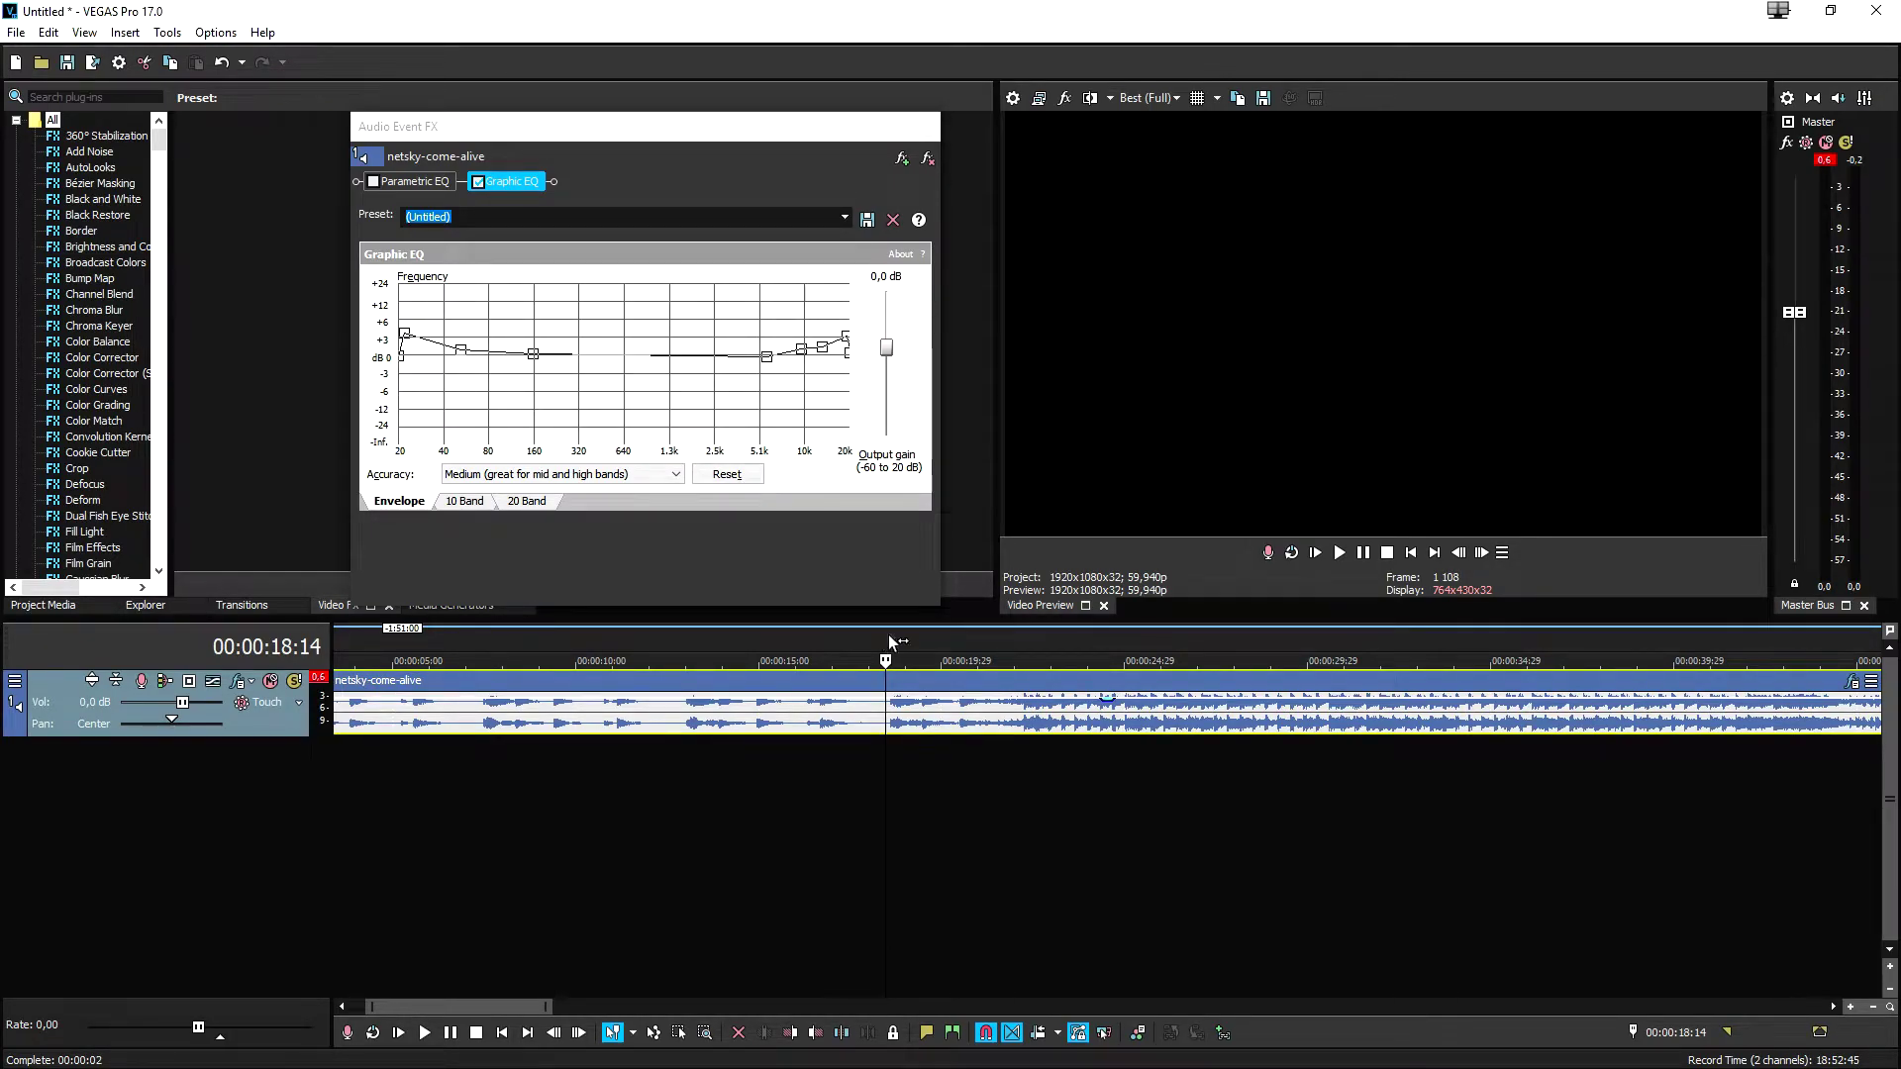
click(930, 126)
Add the Reverb plug-in after the Graphic EQ in the netsky-come-alive event's effect chain
scroll(948, 782, down, 6)
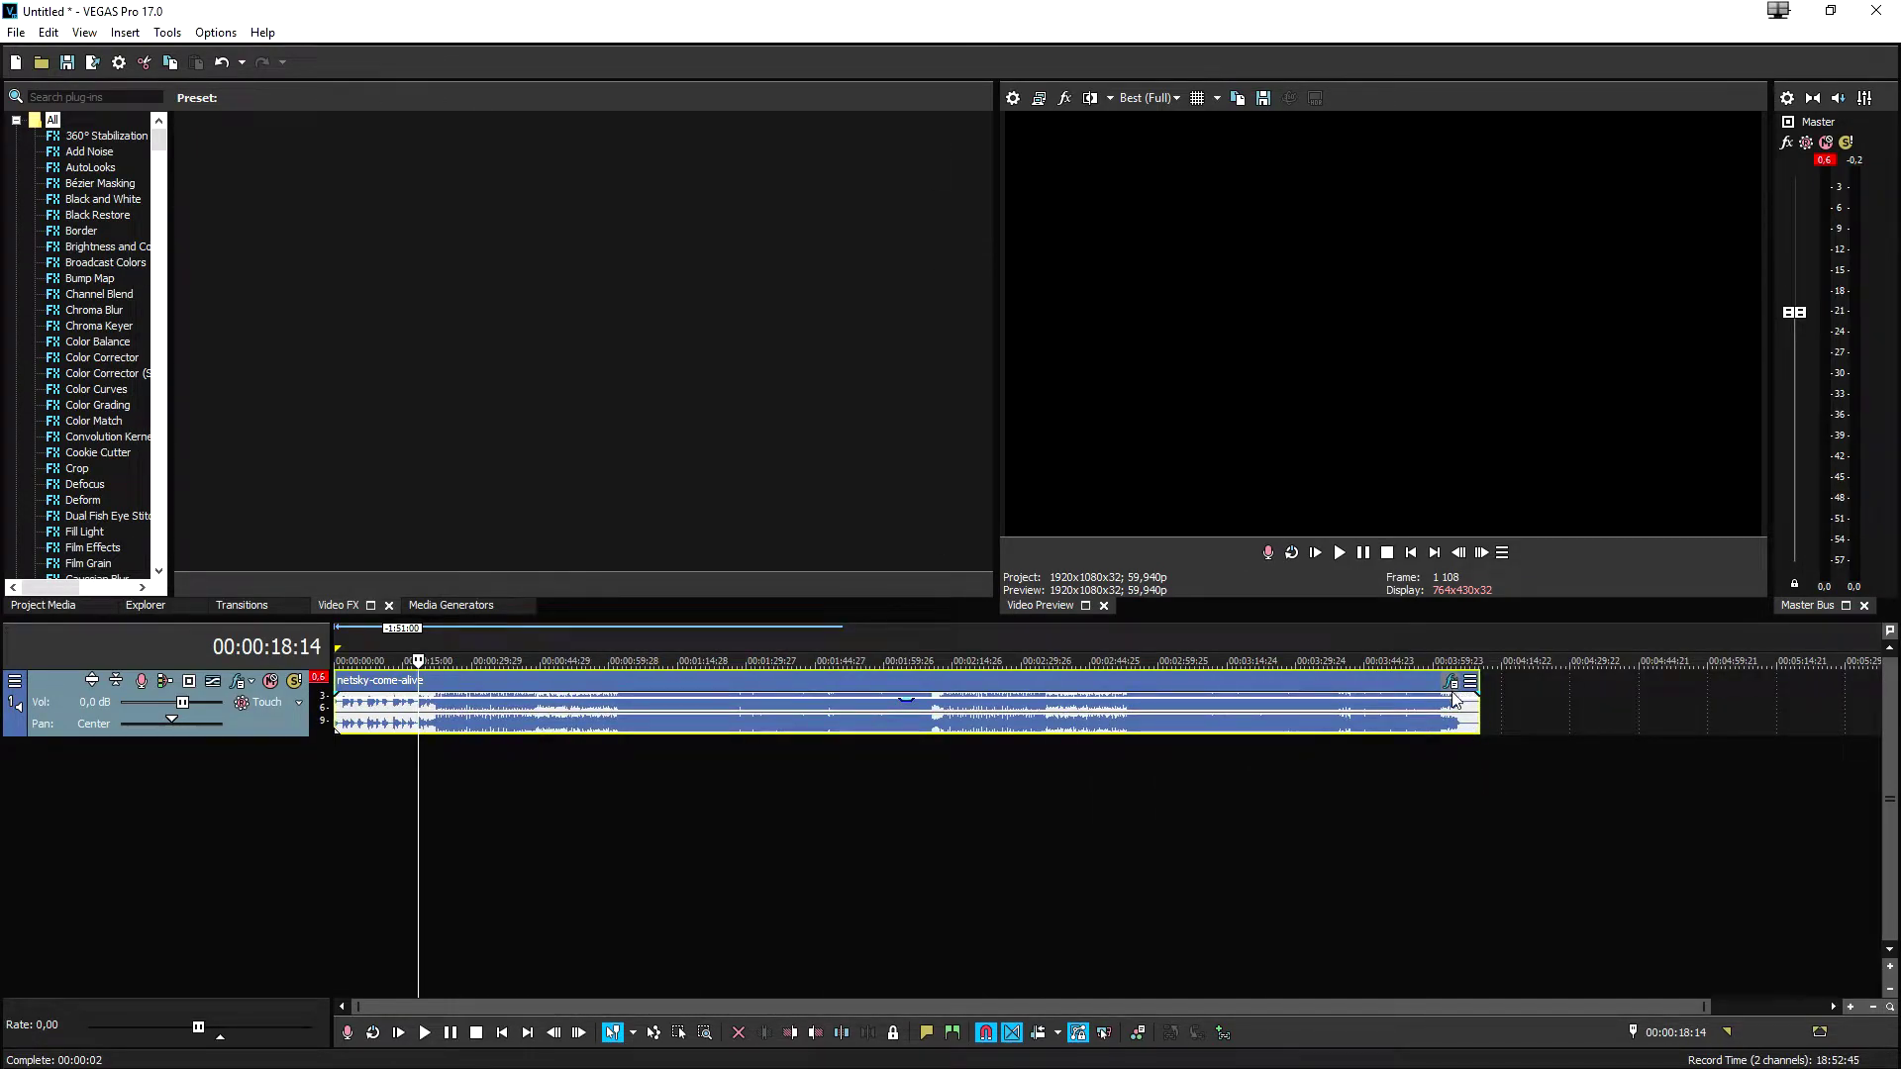
click(1451, 683)
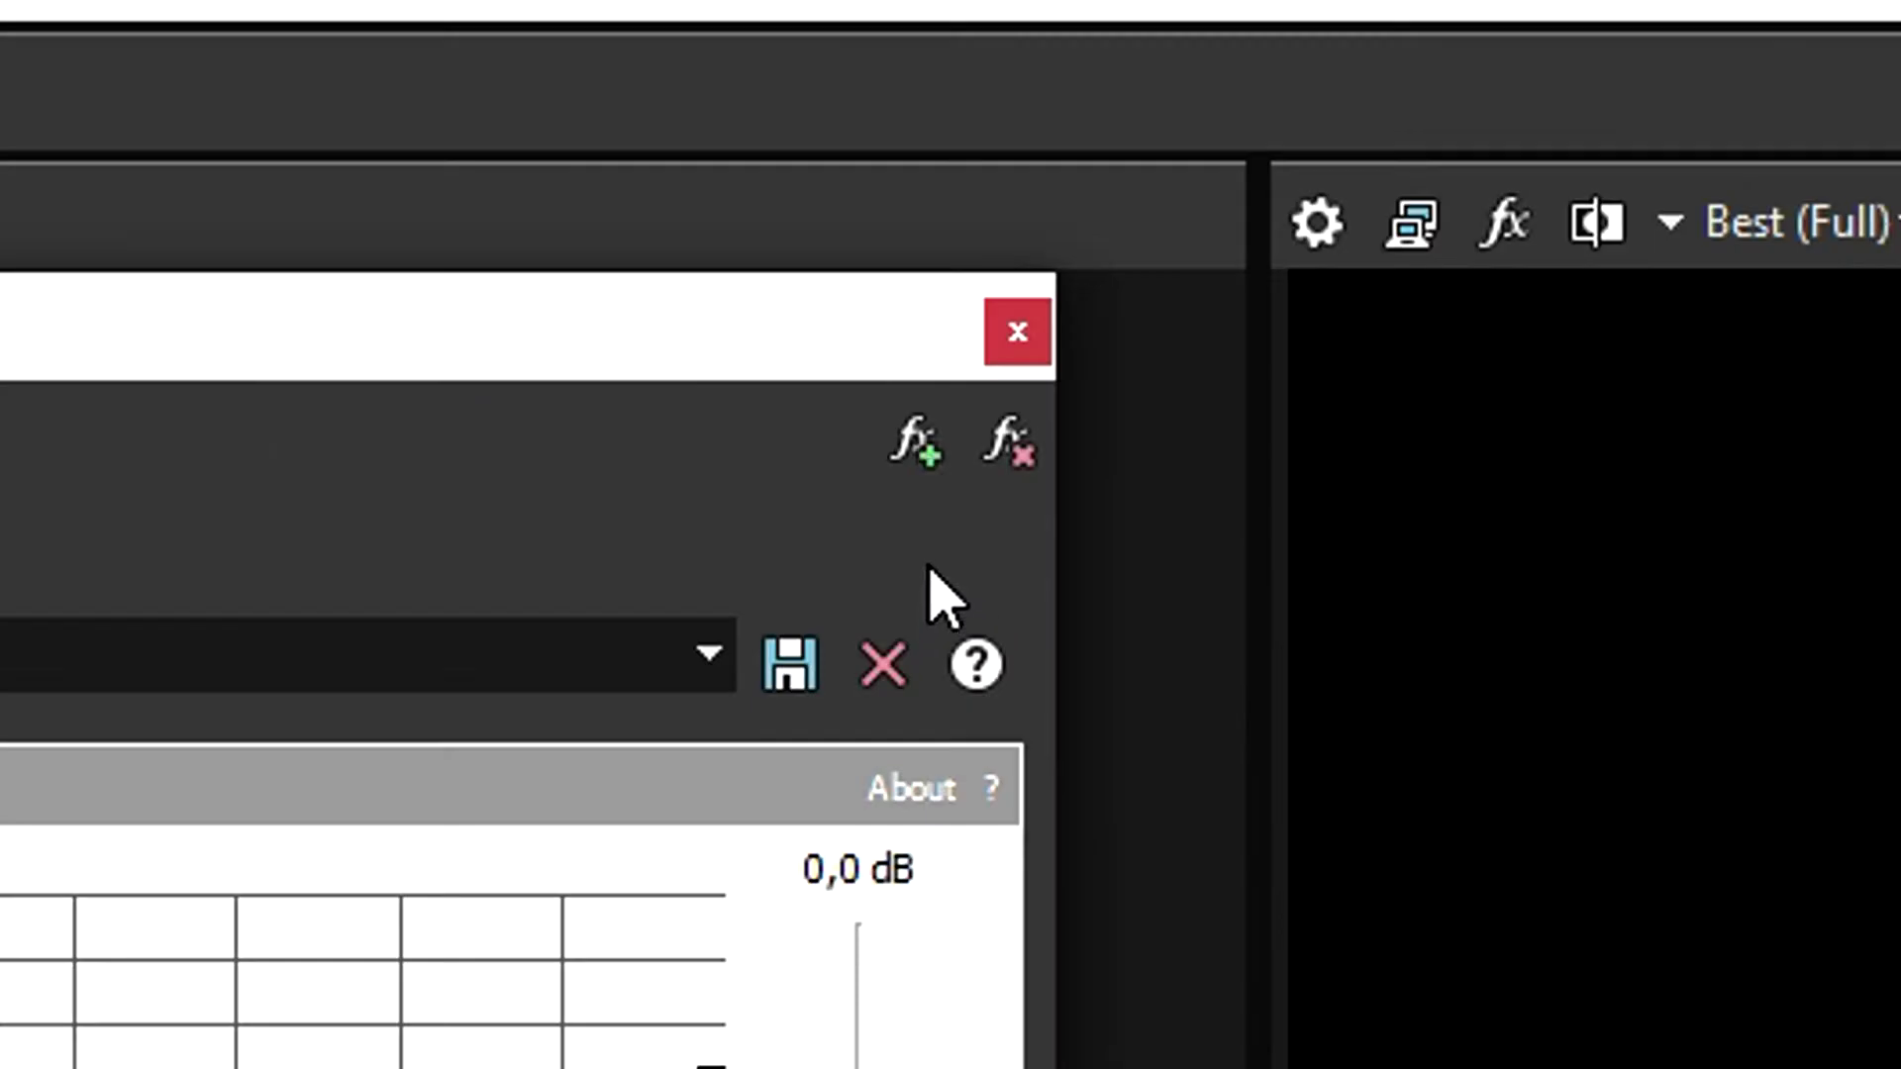
click(930, 463)
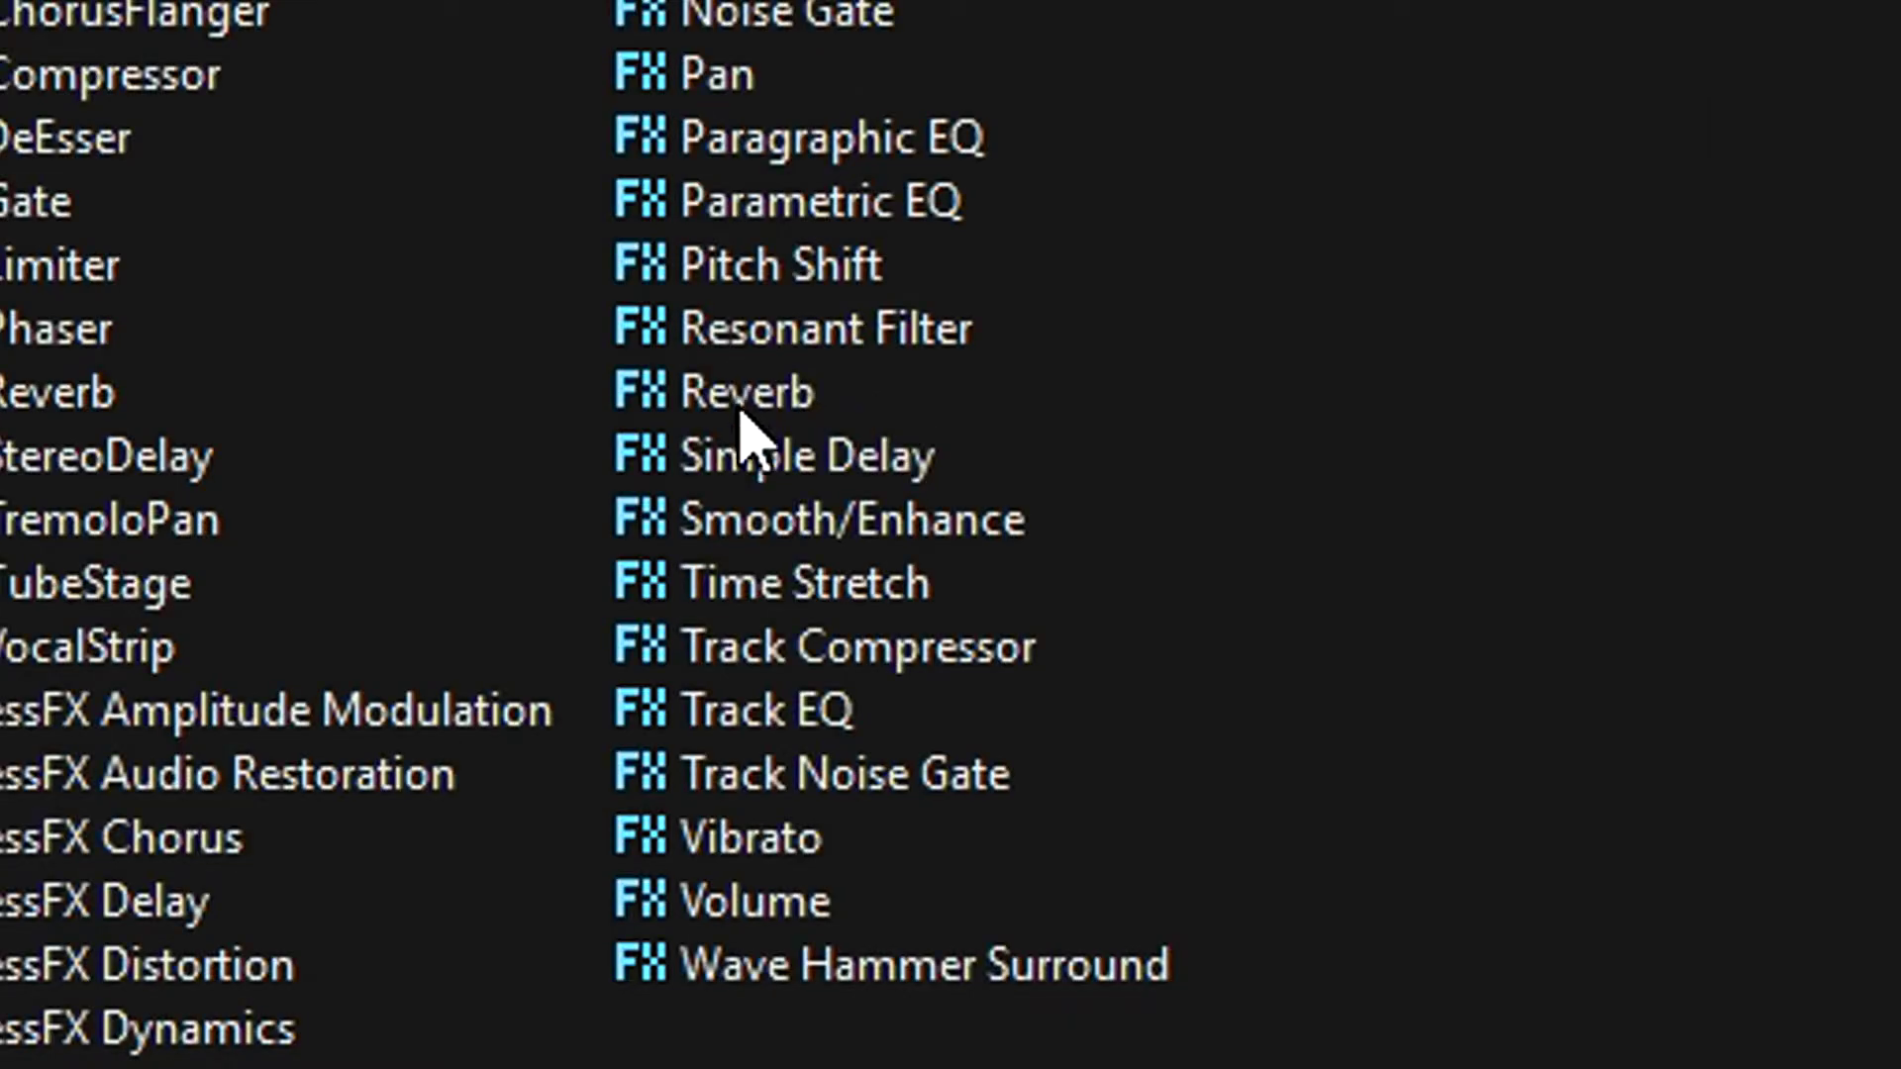
click(724, 512)
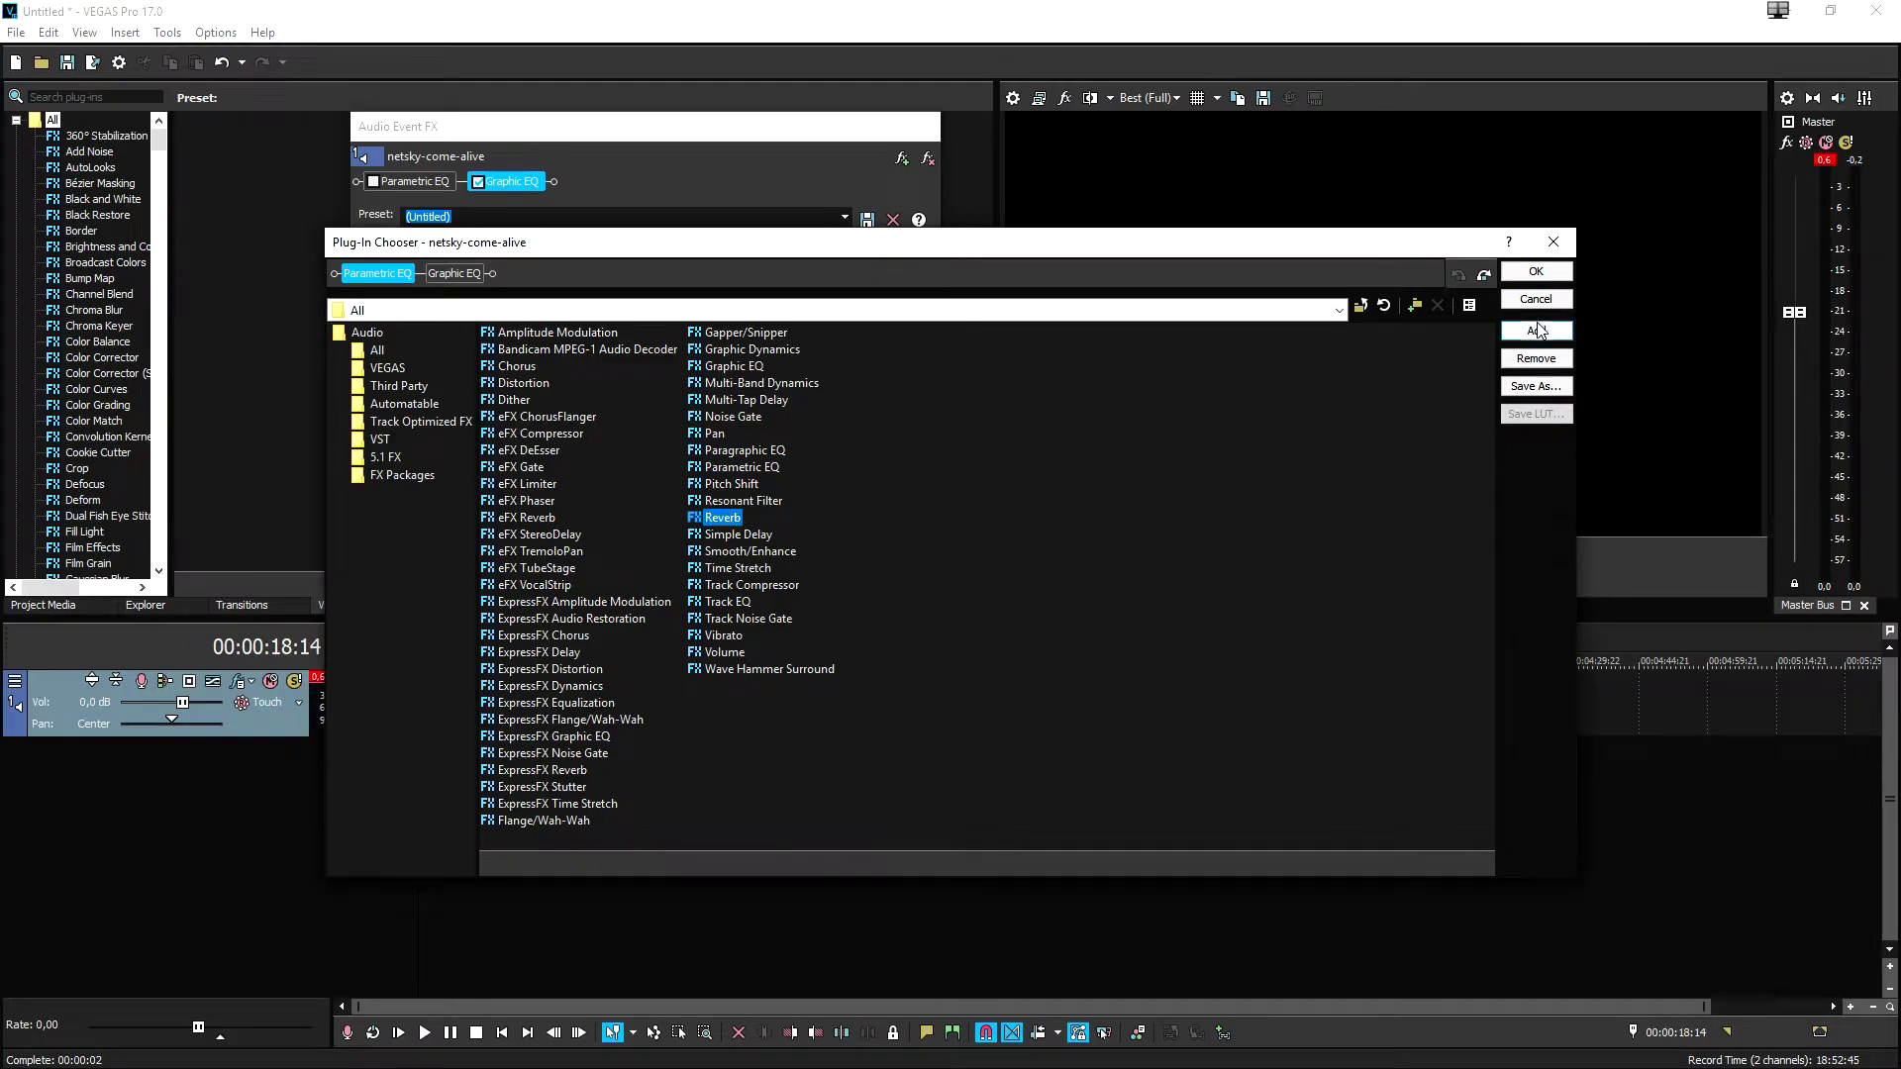
click(1535, 329)
click(1536, 272)
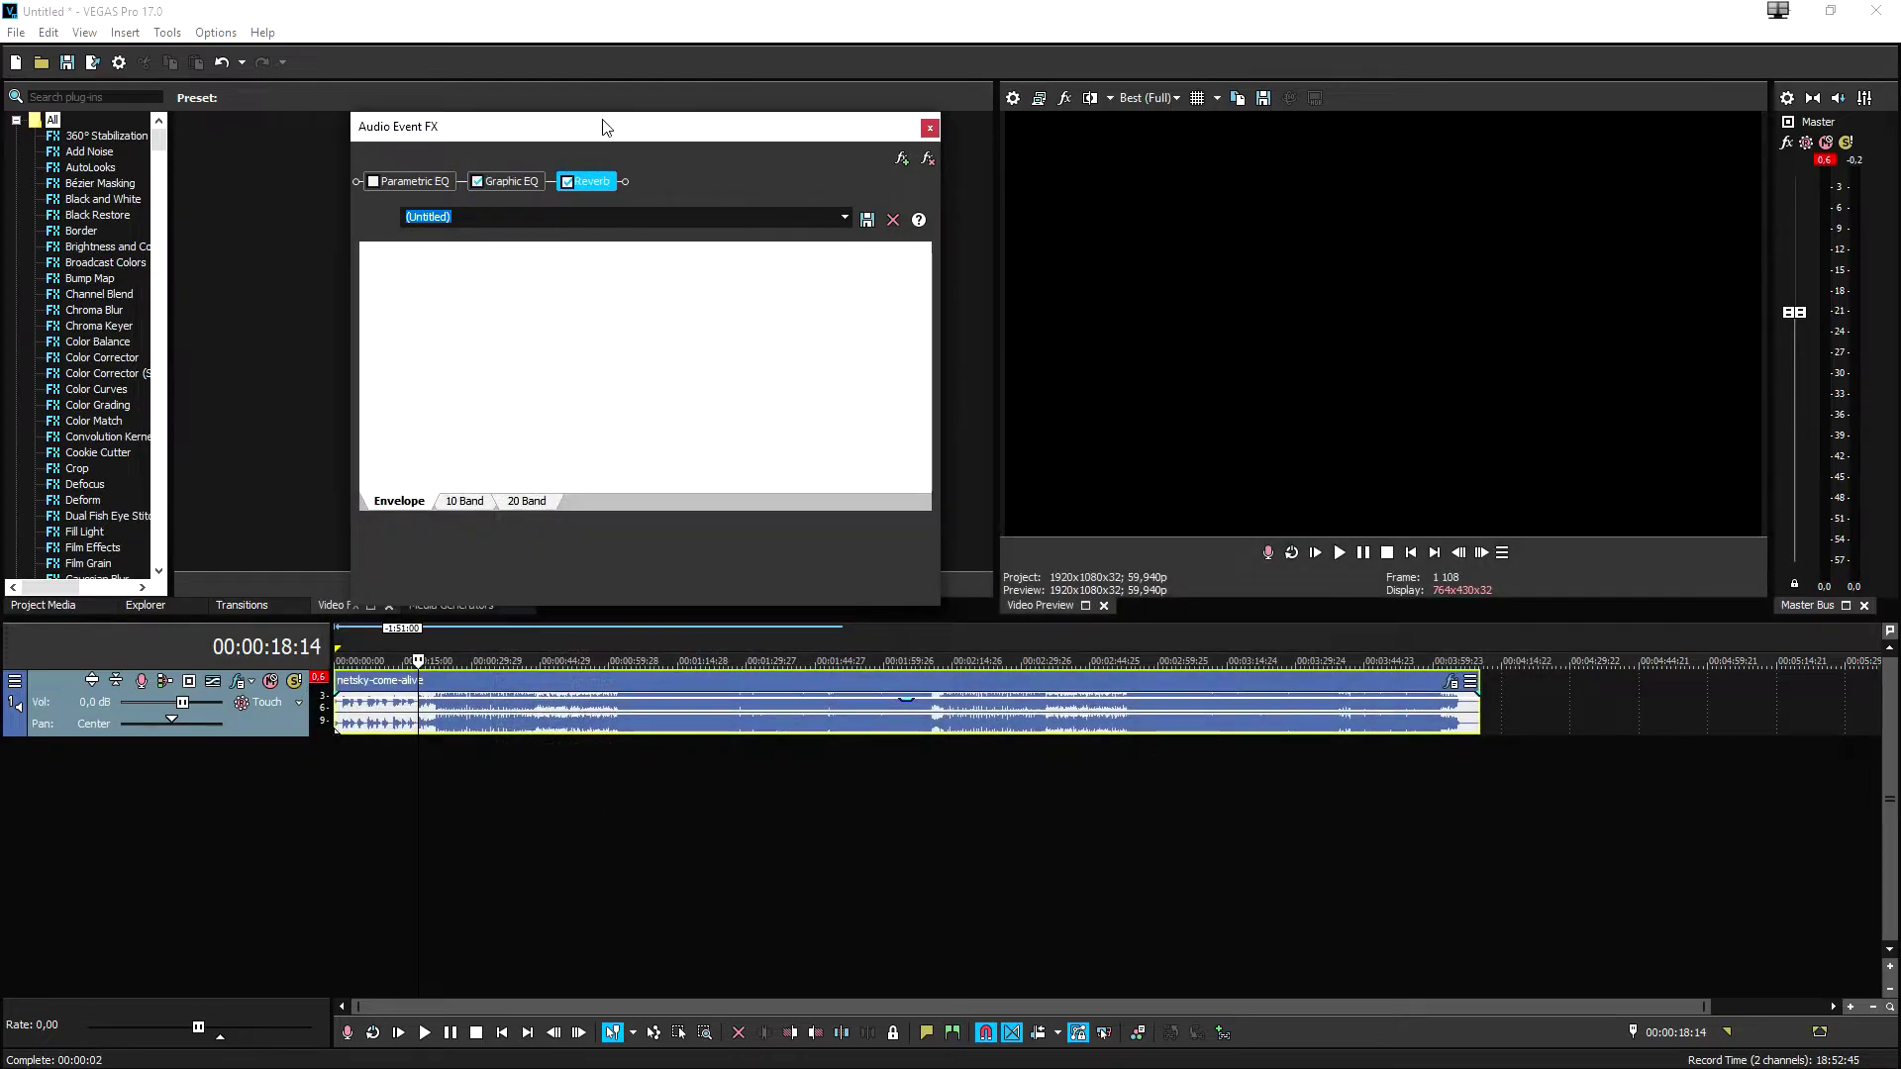
drag(606, 127, 763, 89)
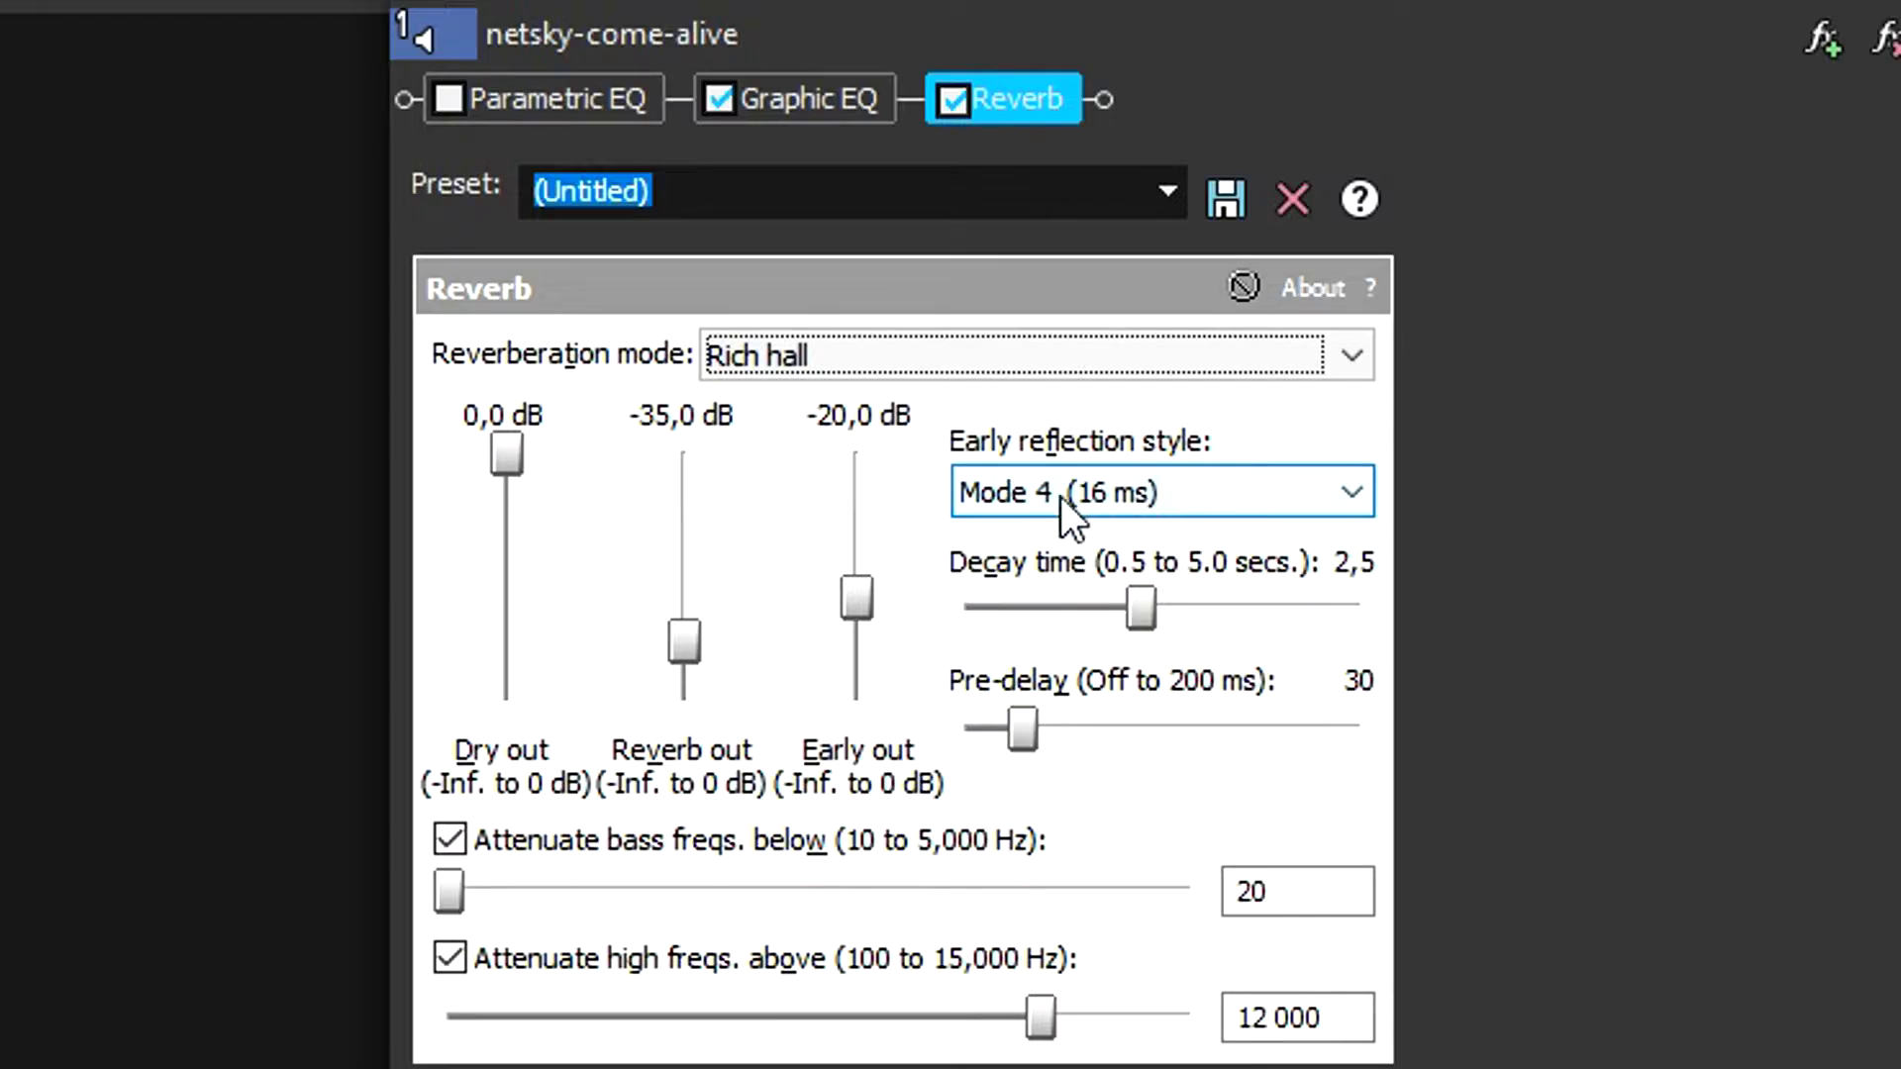
Apply the [Sys] Bright hall preset to the Reverb effect
click(786, 344)
click(786, 341)
click(1168, 191)
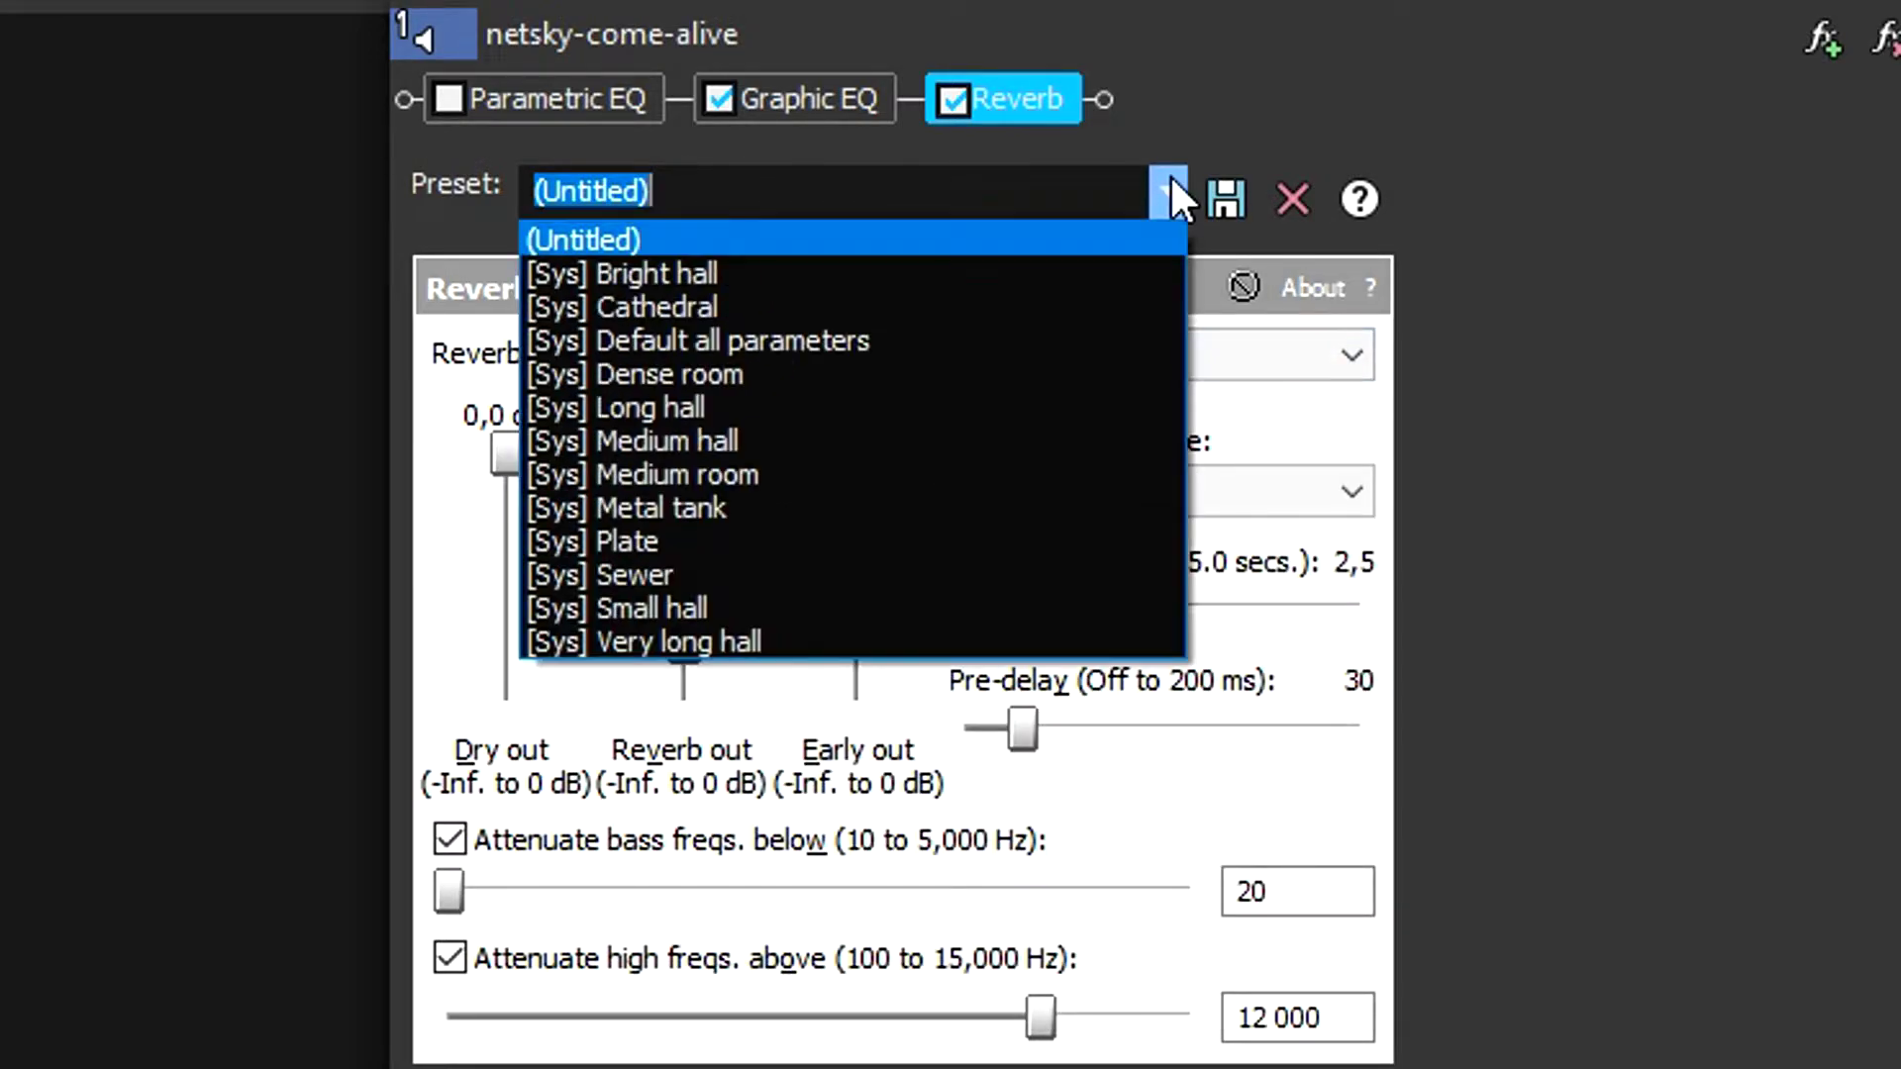
click(1166, 194)
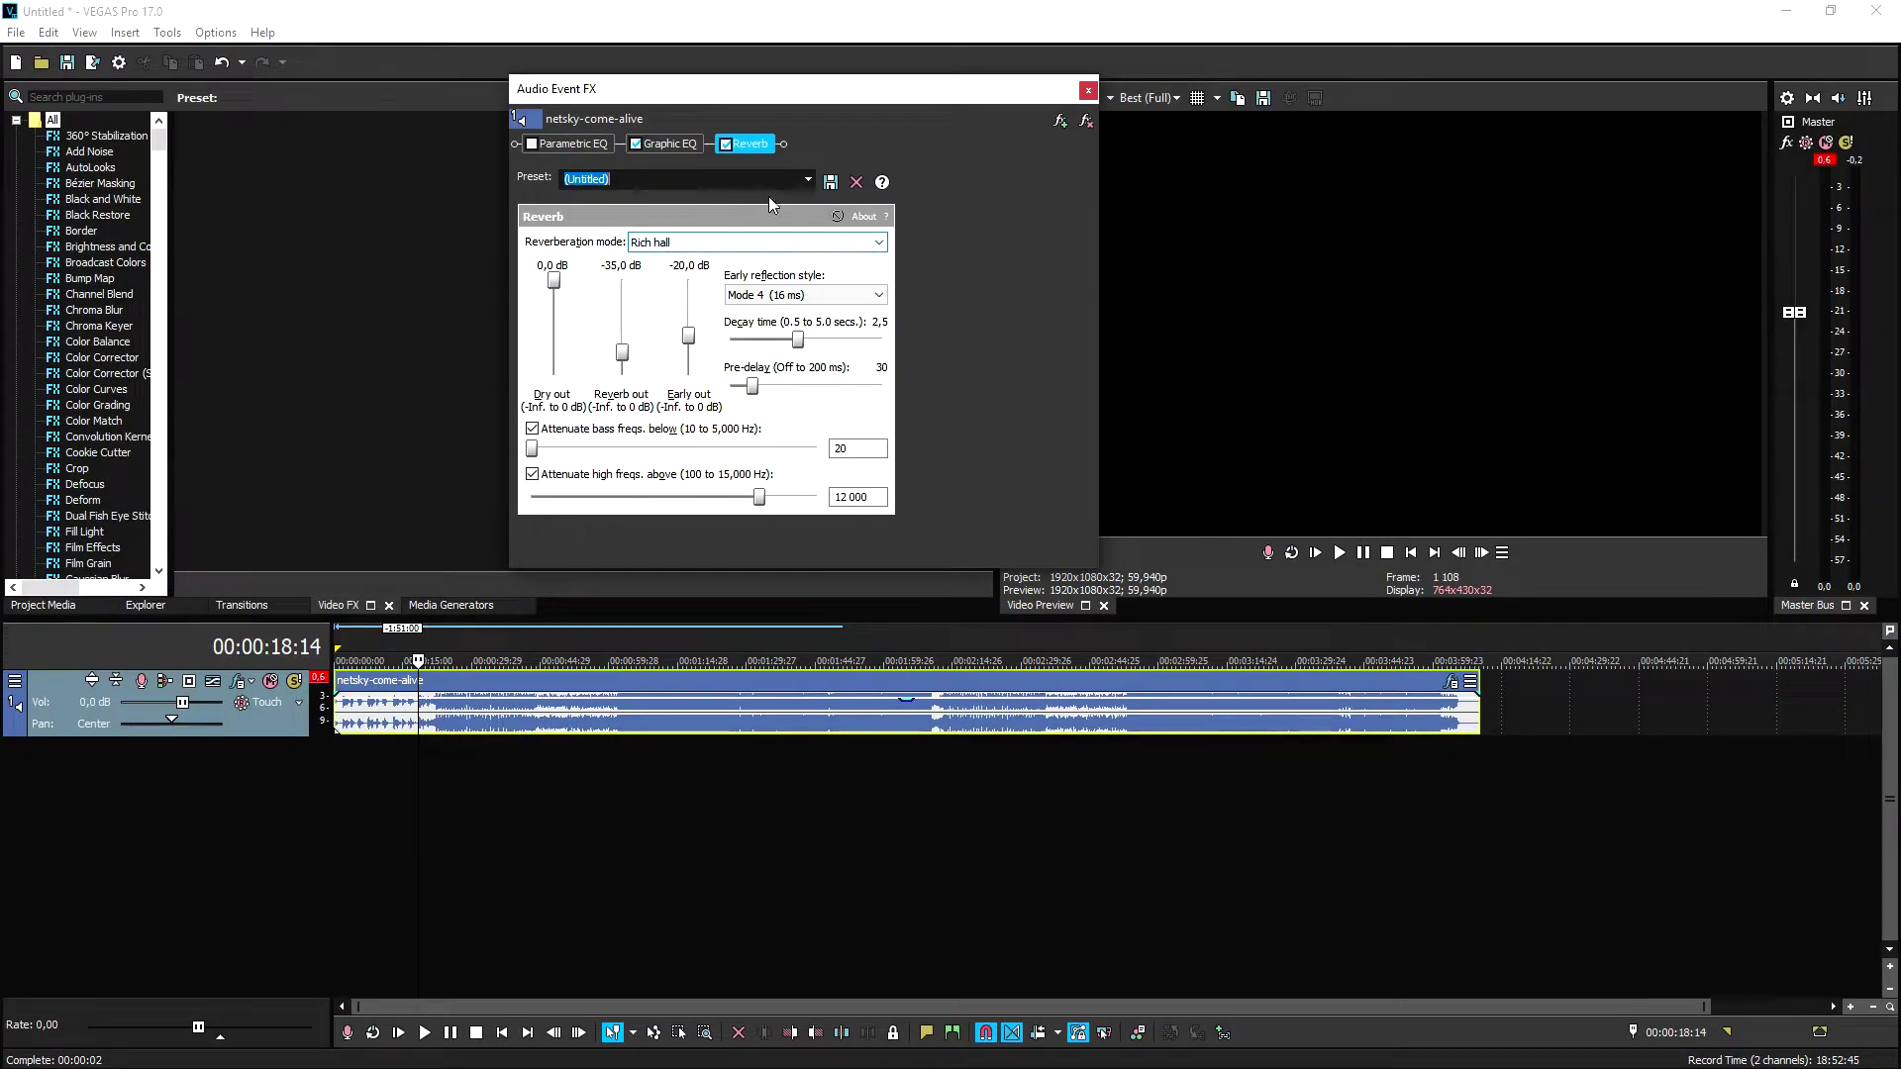
click(806, 180)
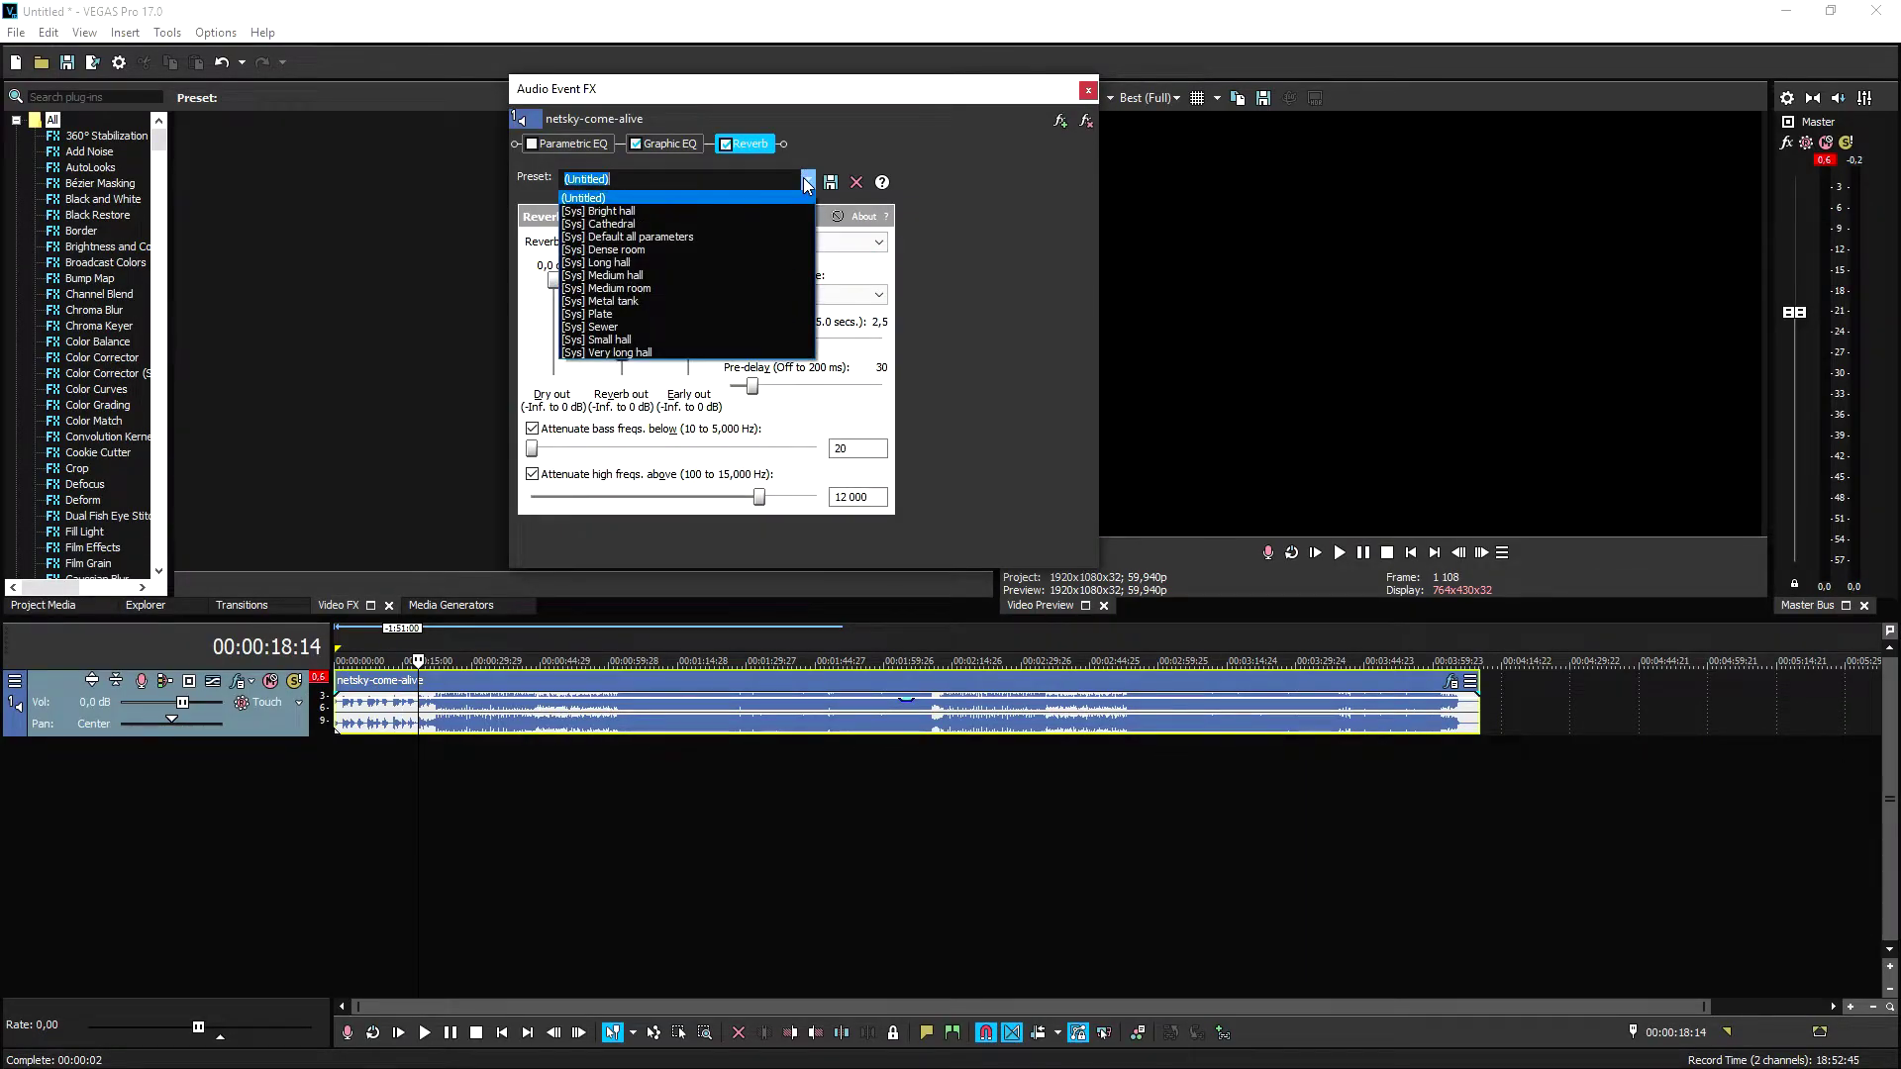
click(764, 209)
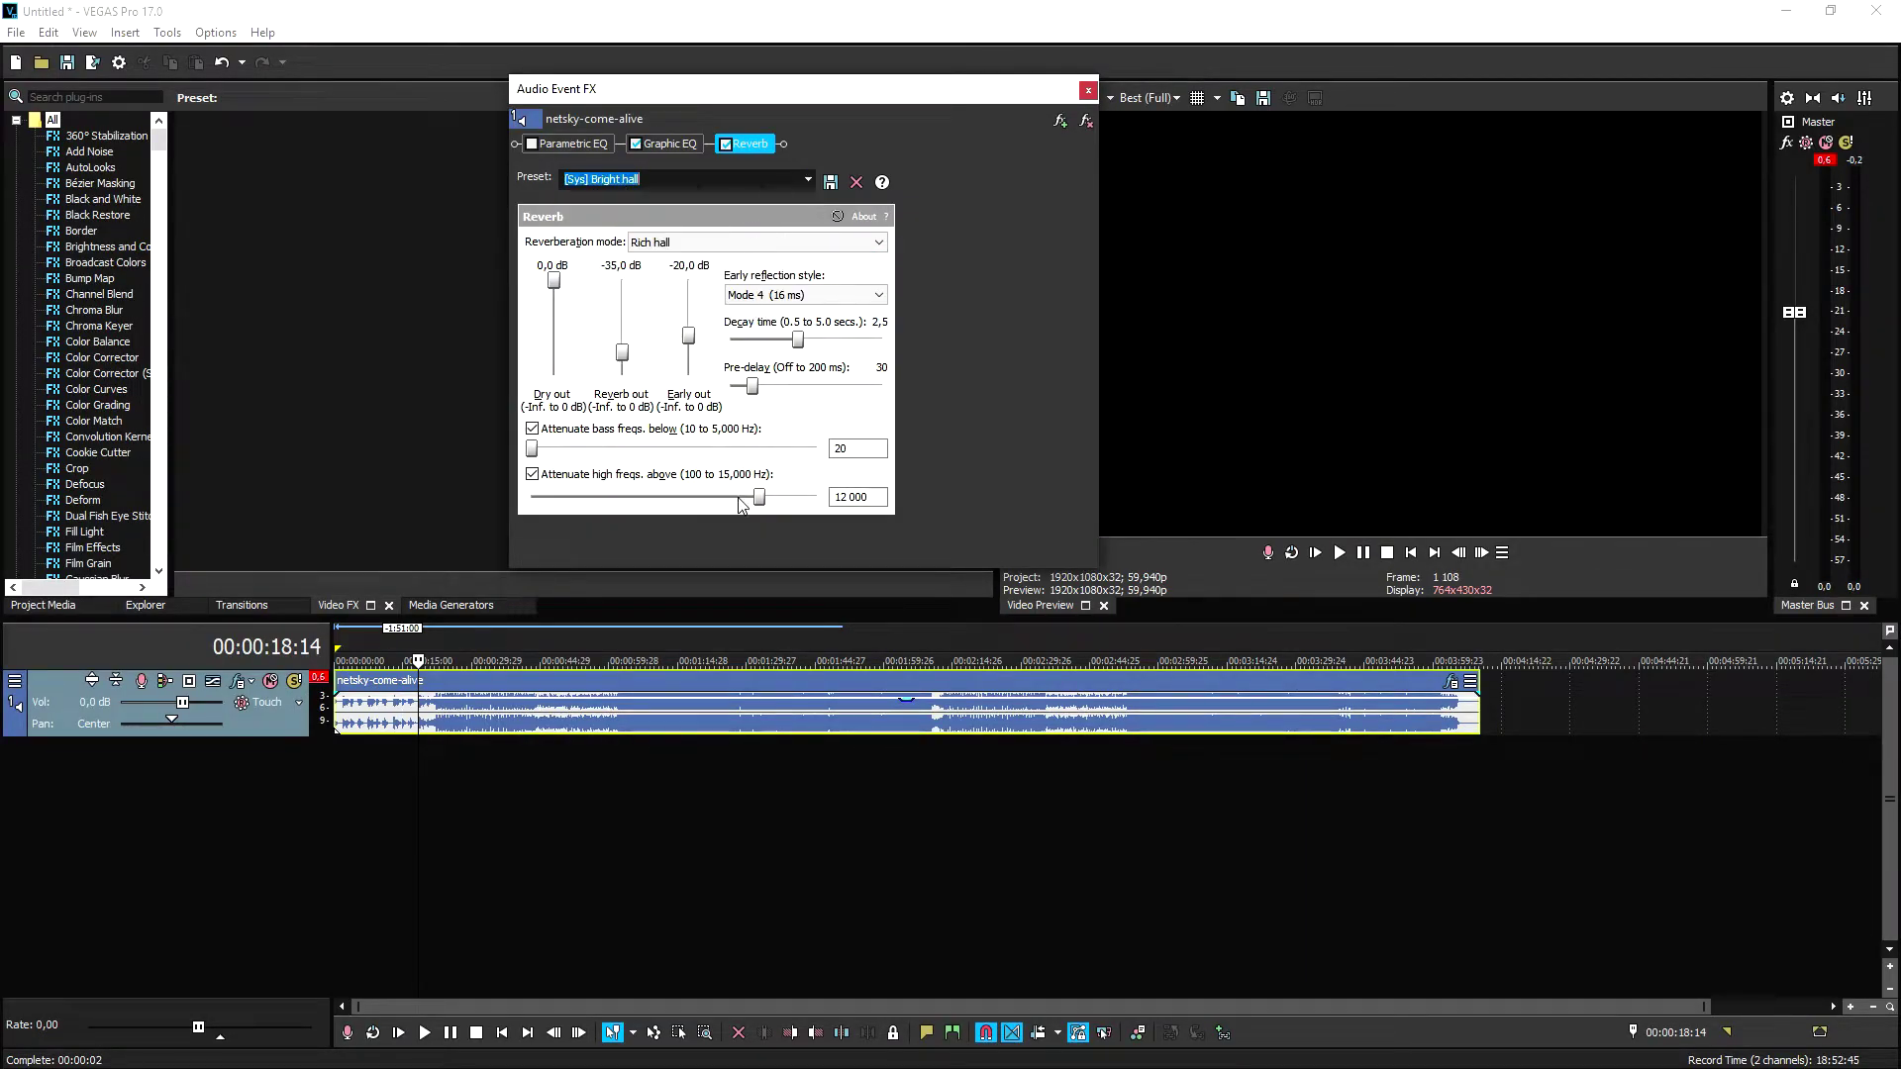
Play the track from about 17 seconds to hear the Bright hall reverb
click(492, 705)
scroll(492, 705, up, 5)
click(1004, 646)
click(977, 649)
key(space)
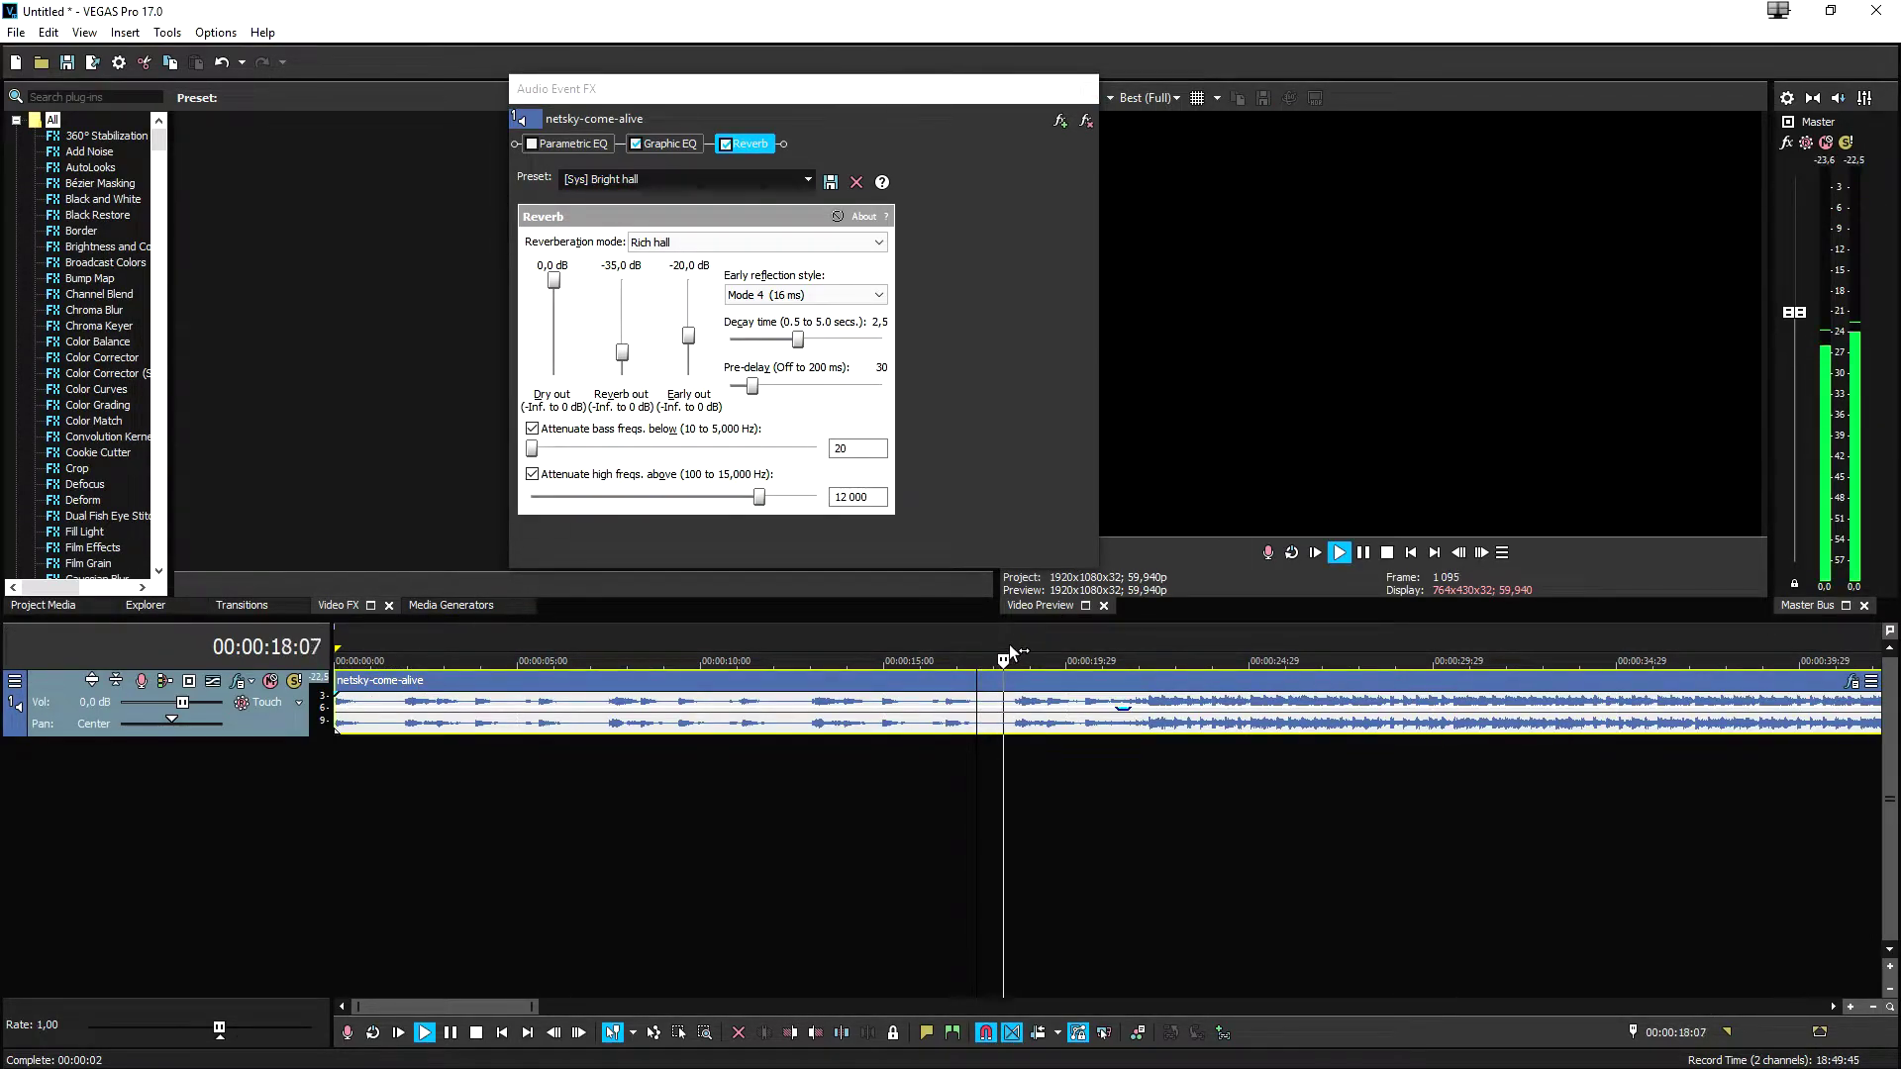
Try the Wide open hall reverberation mode, and replace it with the [Sys] Long hall preset in the Reverb effect
click(746, 247)
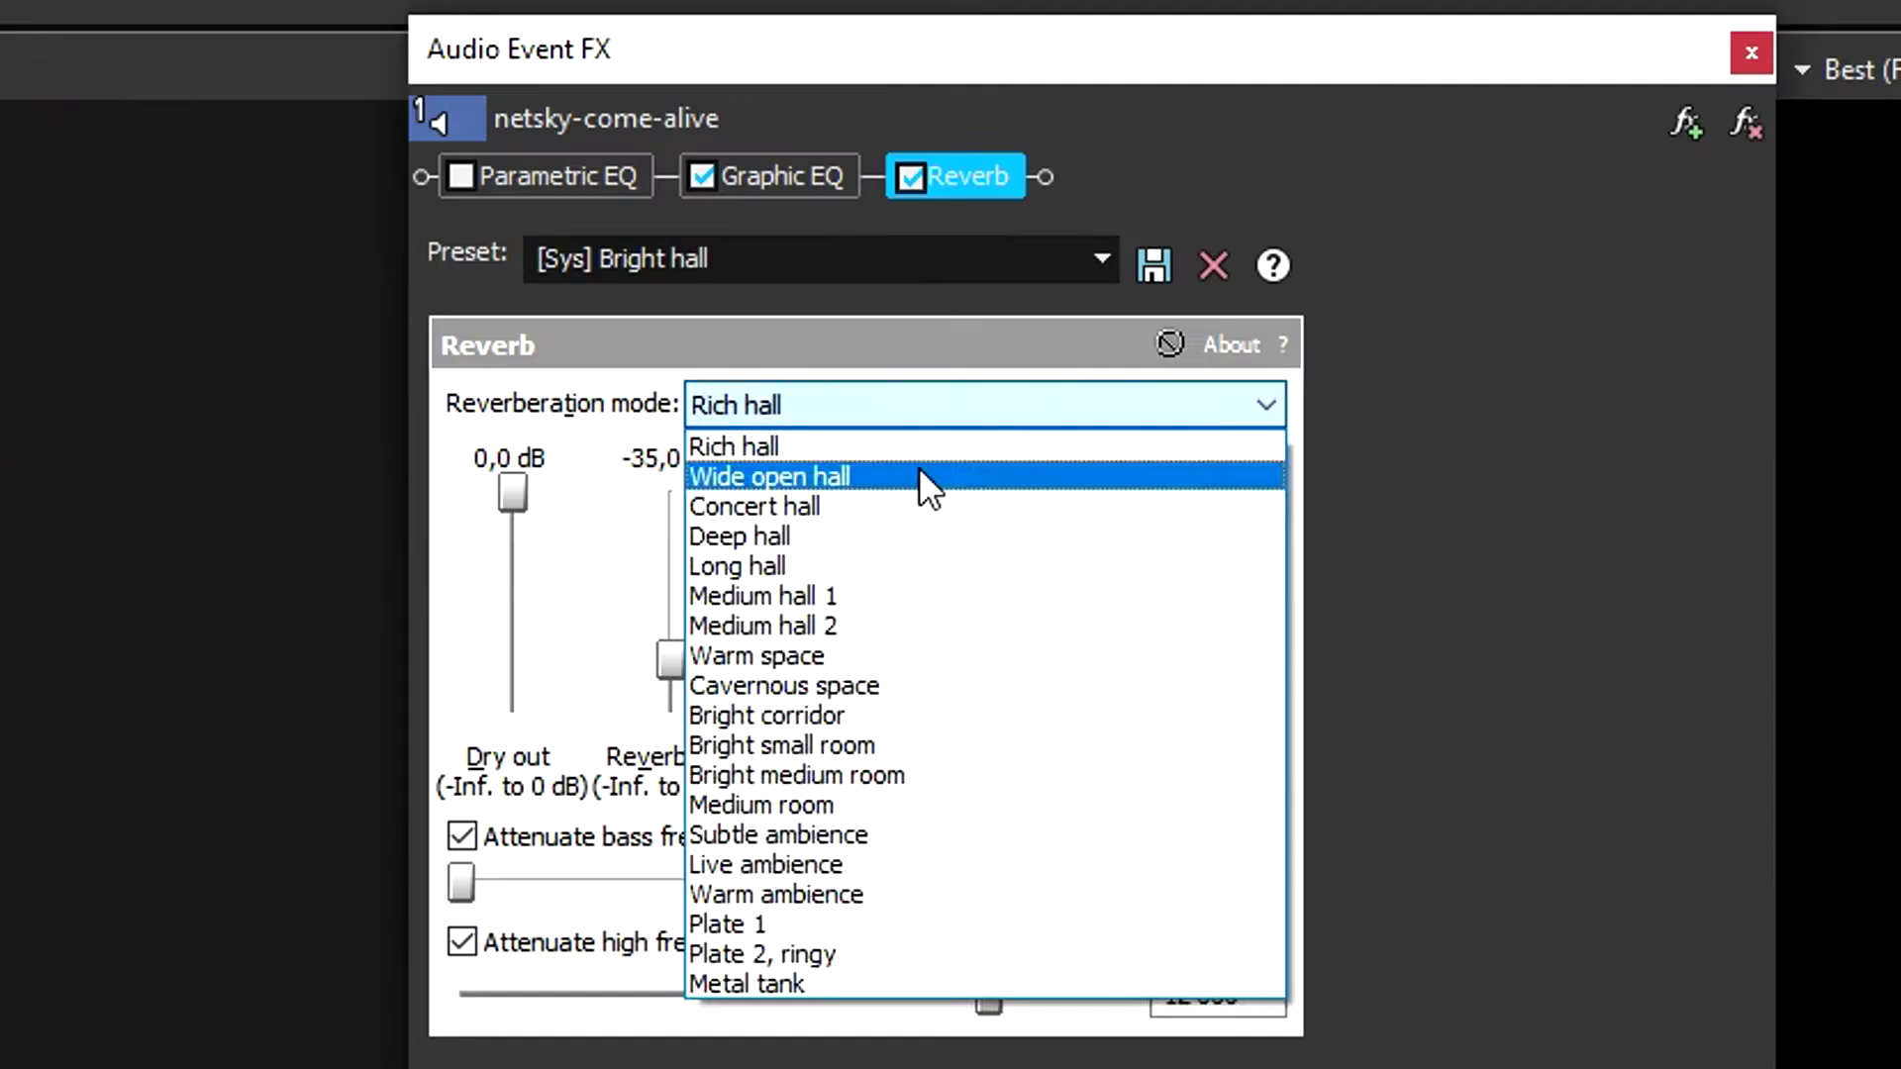
click(731, 274)
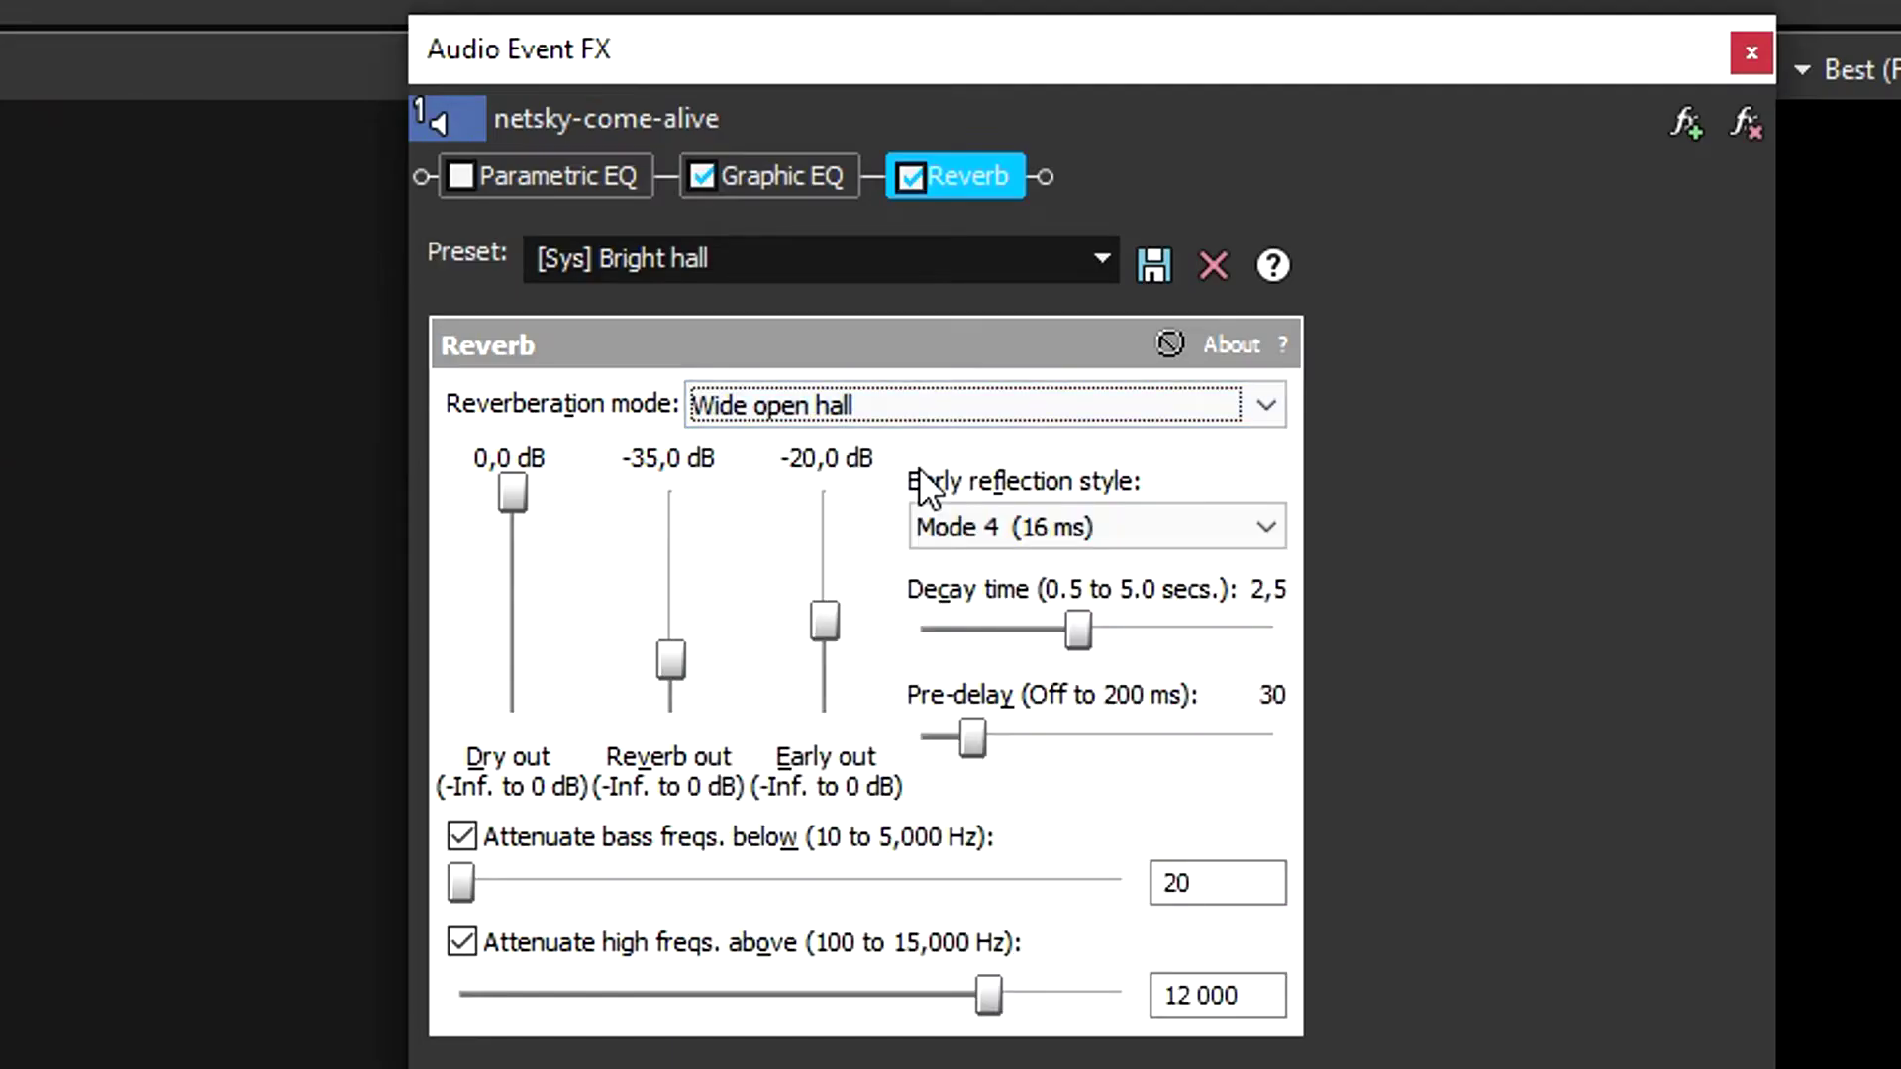
click(1101, 263)
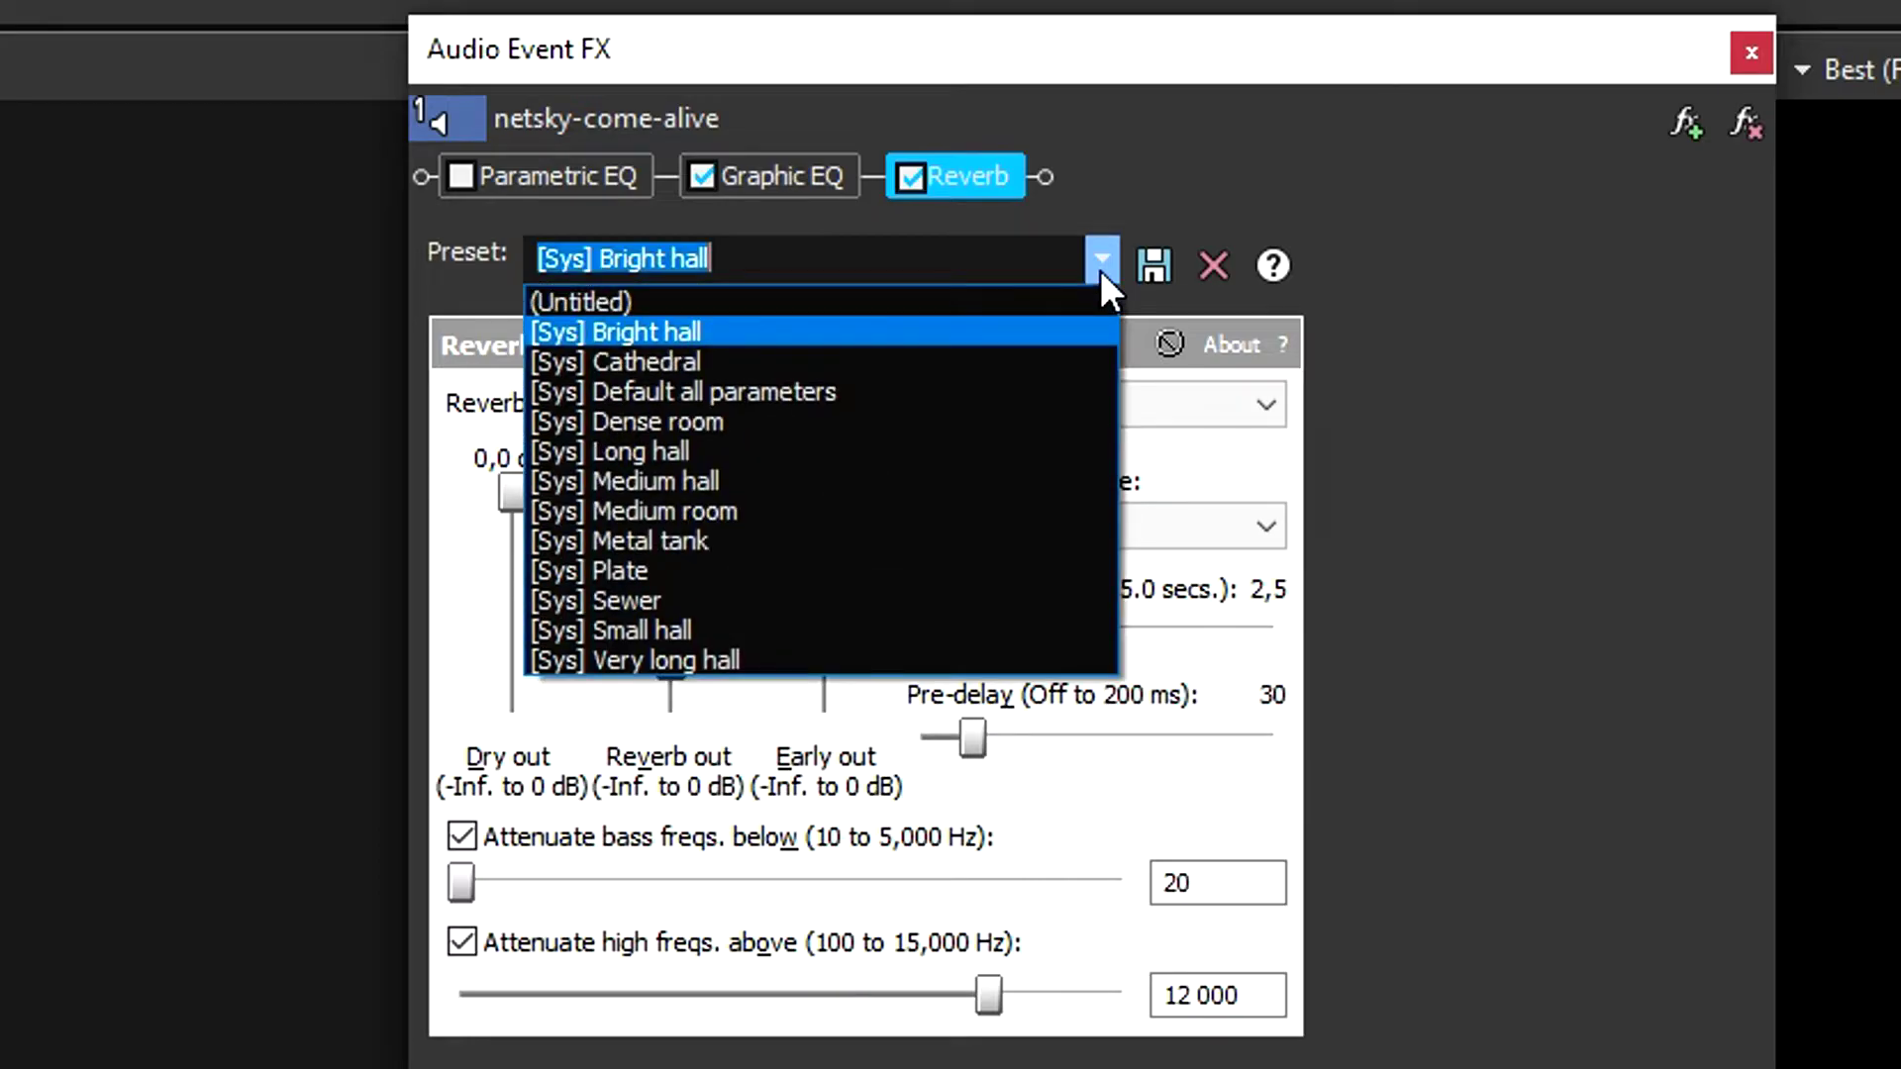
click(994, 456)
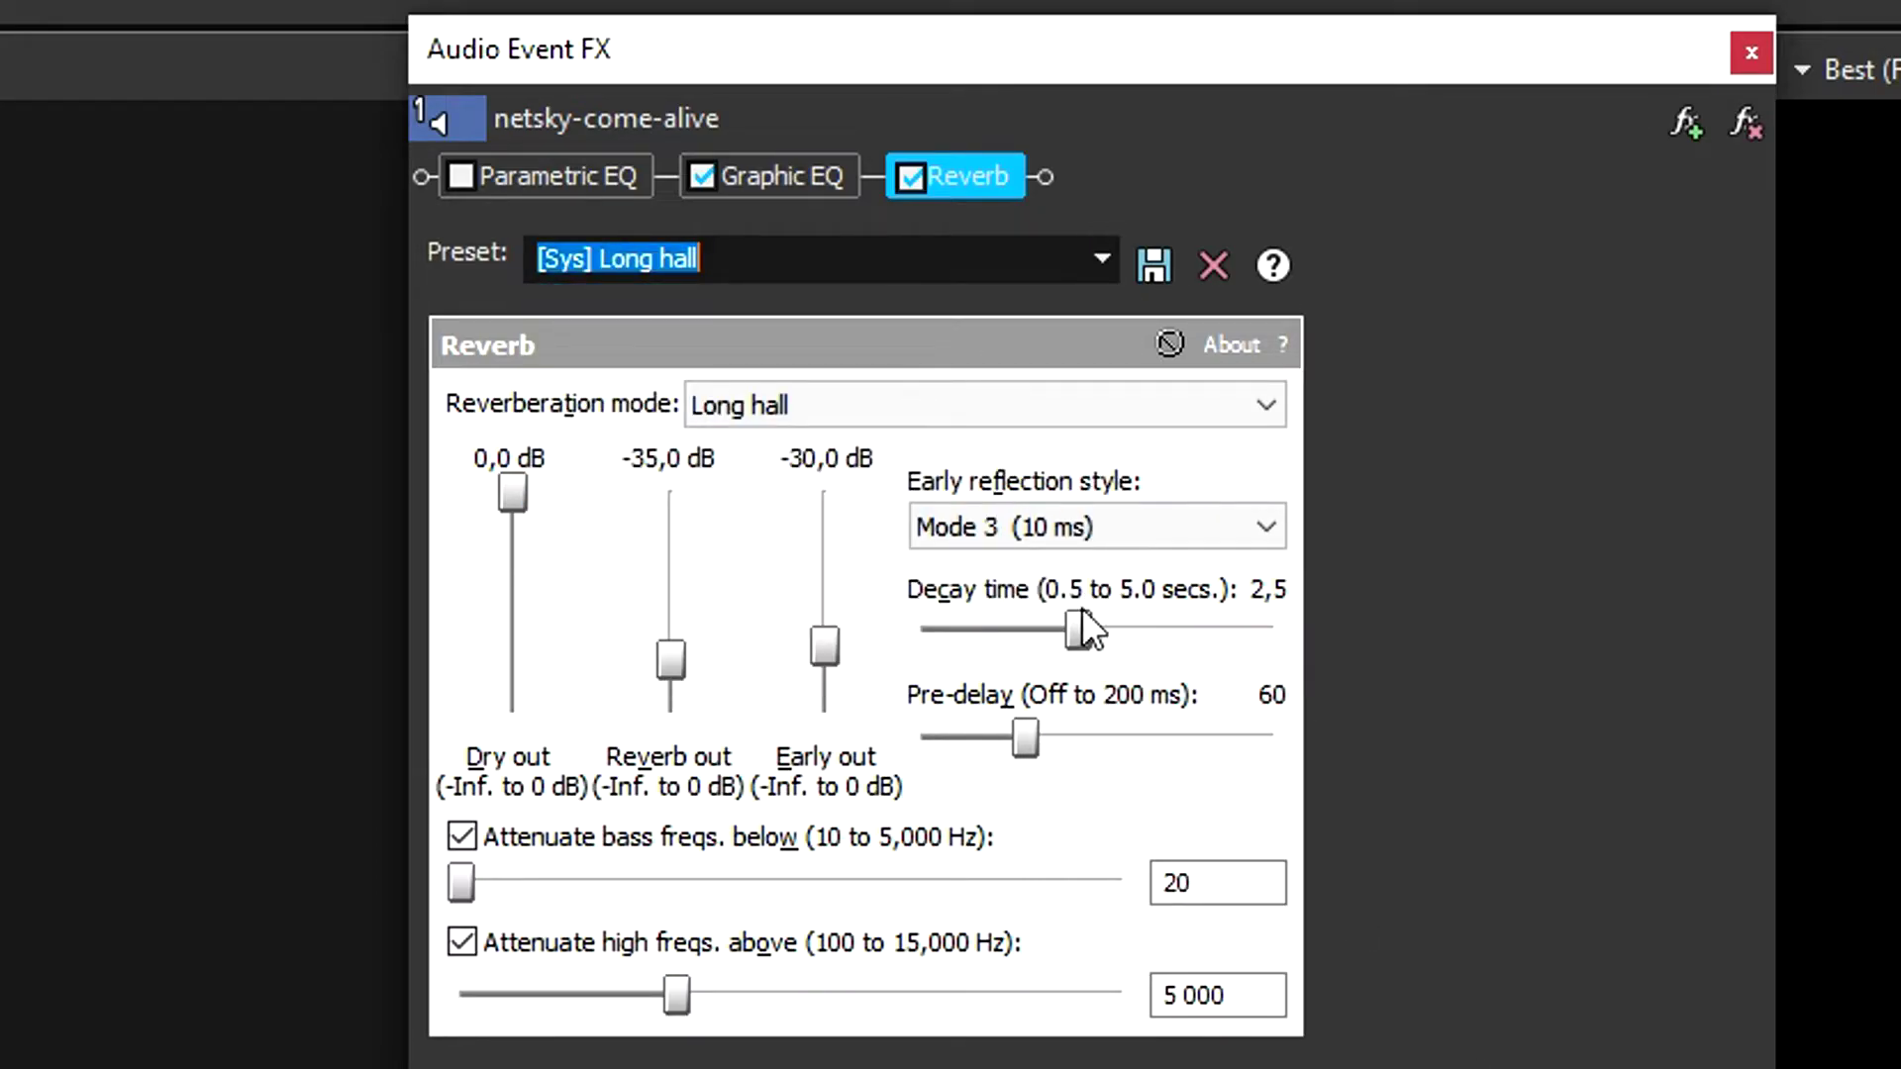
Check the Reverb's early reflection styles and reverberation modes, and apply the [Sys] Cathedral preset
click(1151, 532)
click(1151, 530)
click(1017, 408)
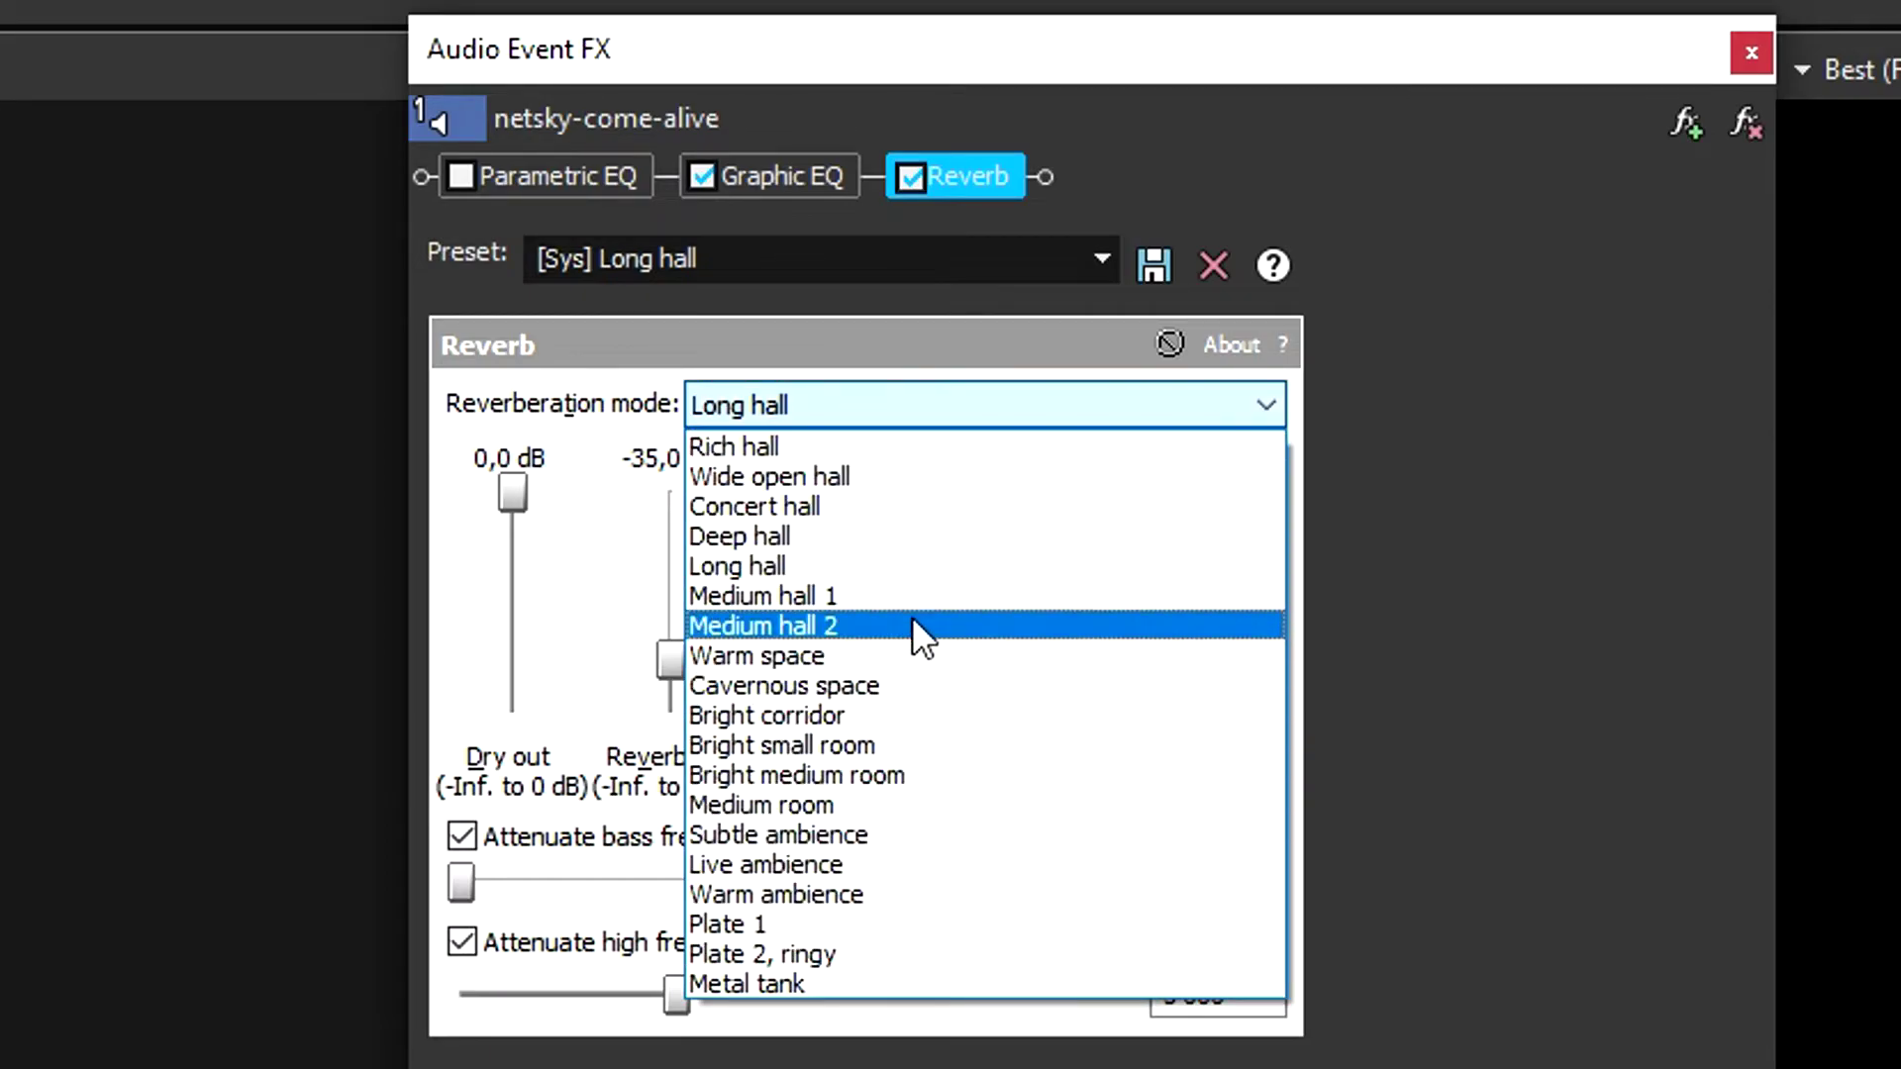
click(909, 558)
click(1081, 275)
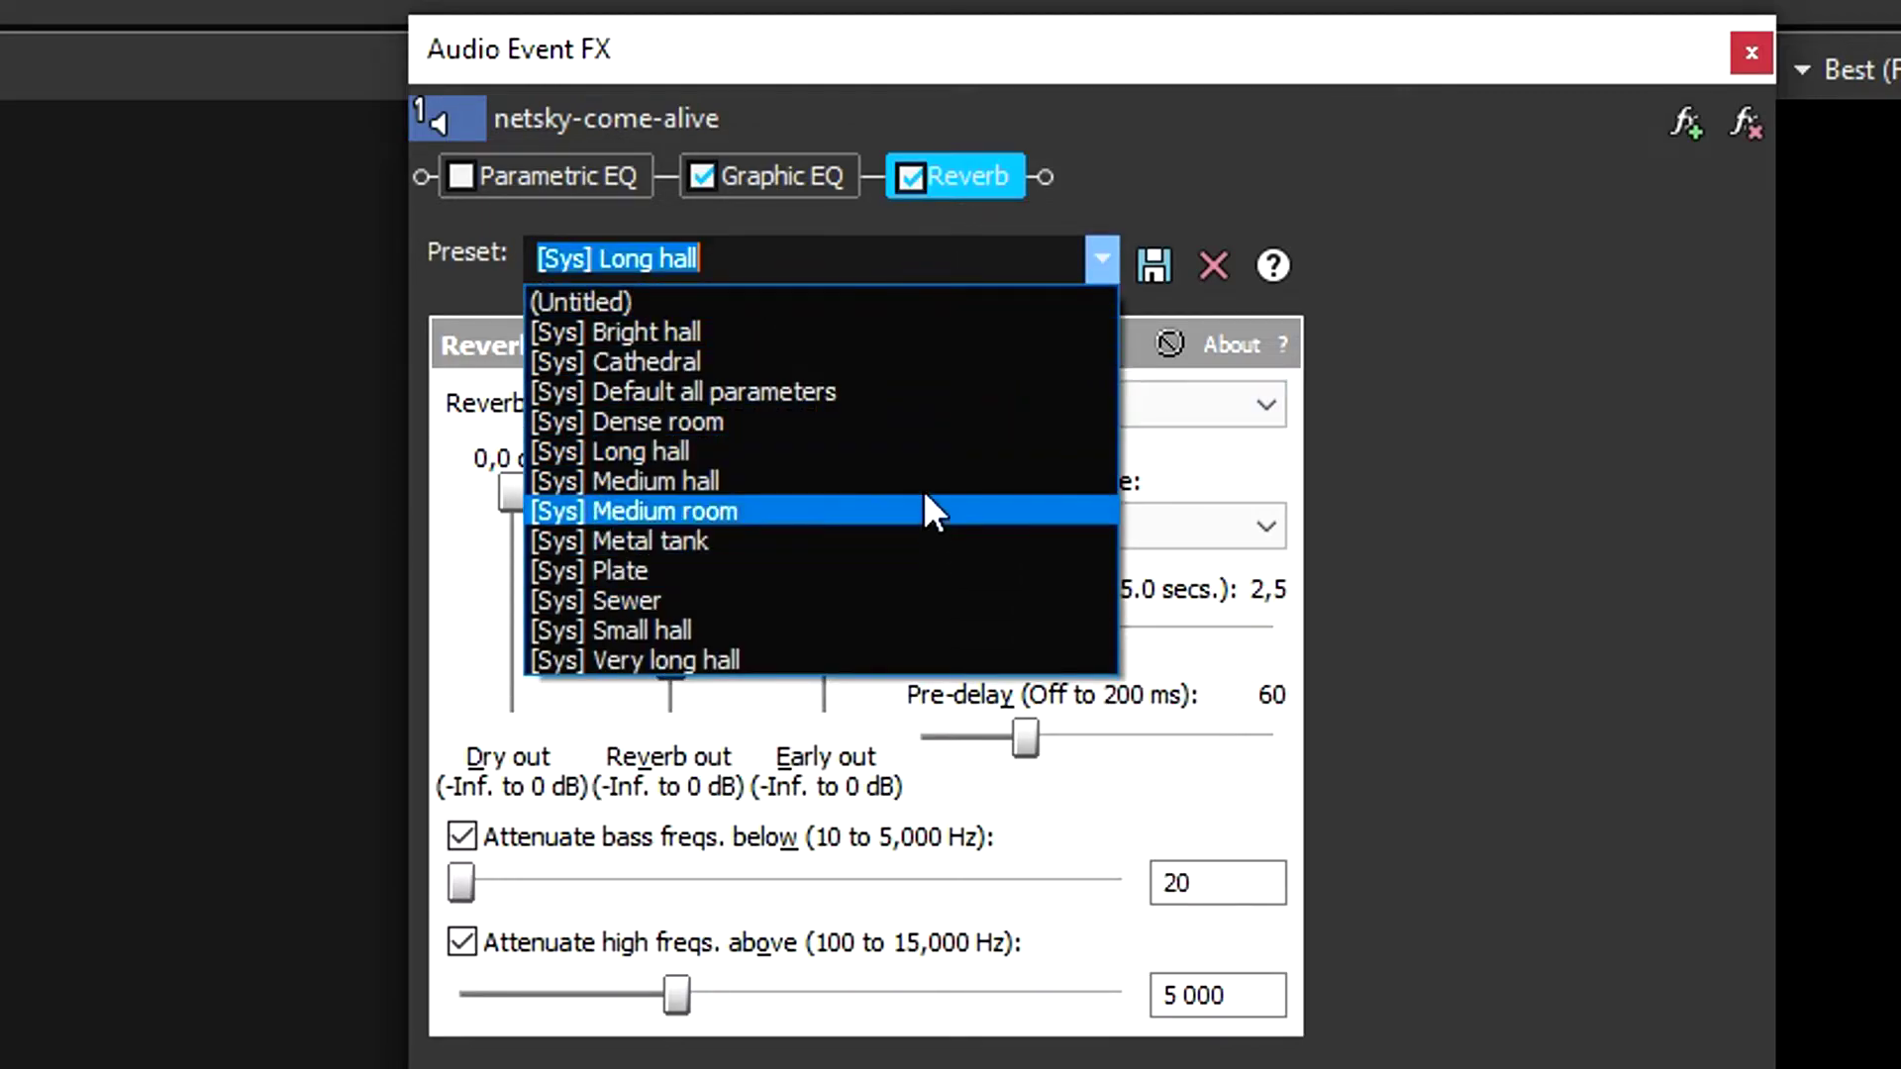
click(908, 363)
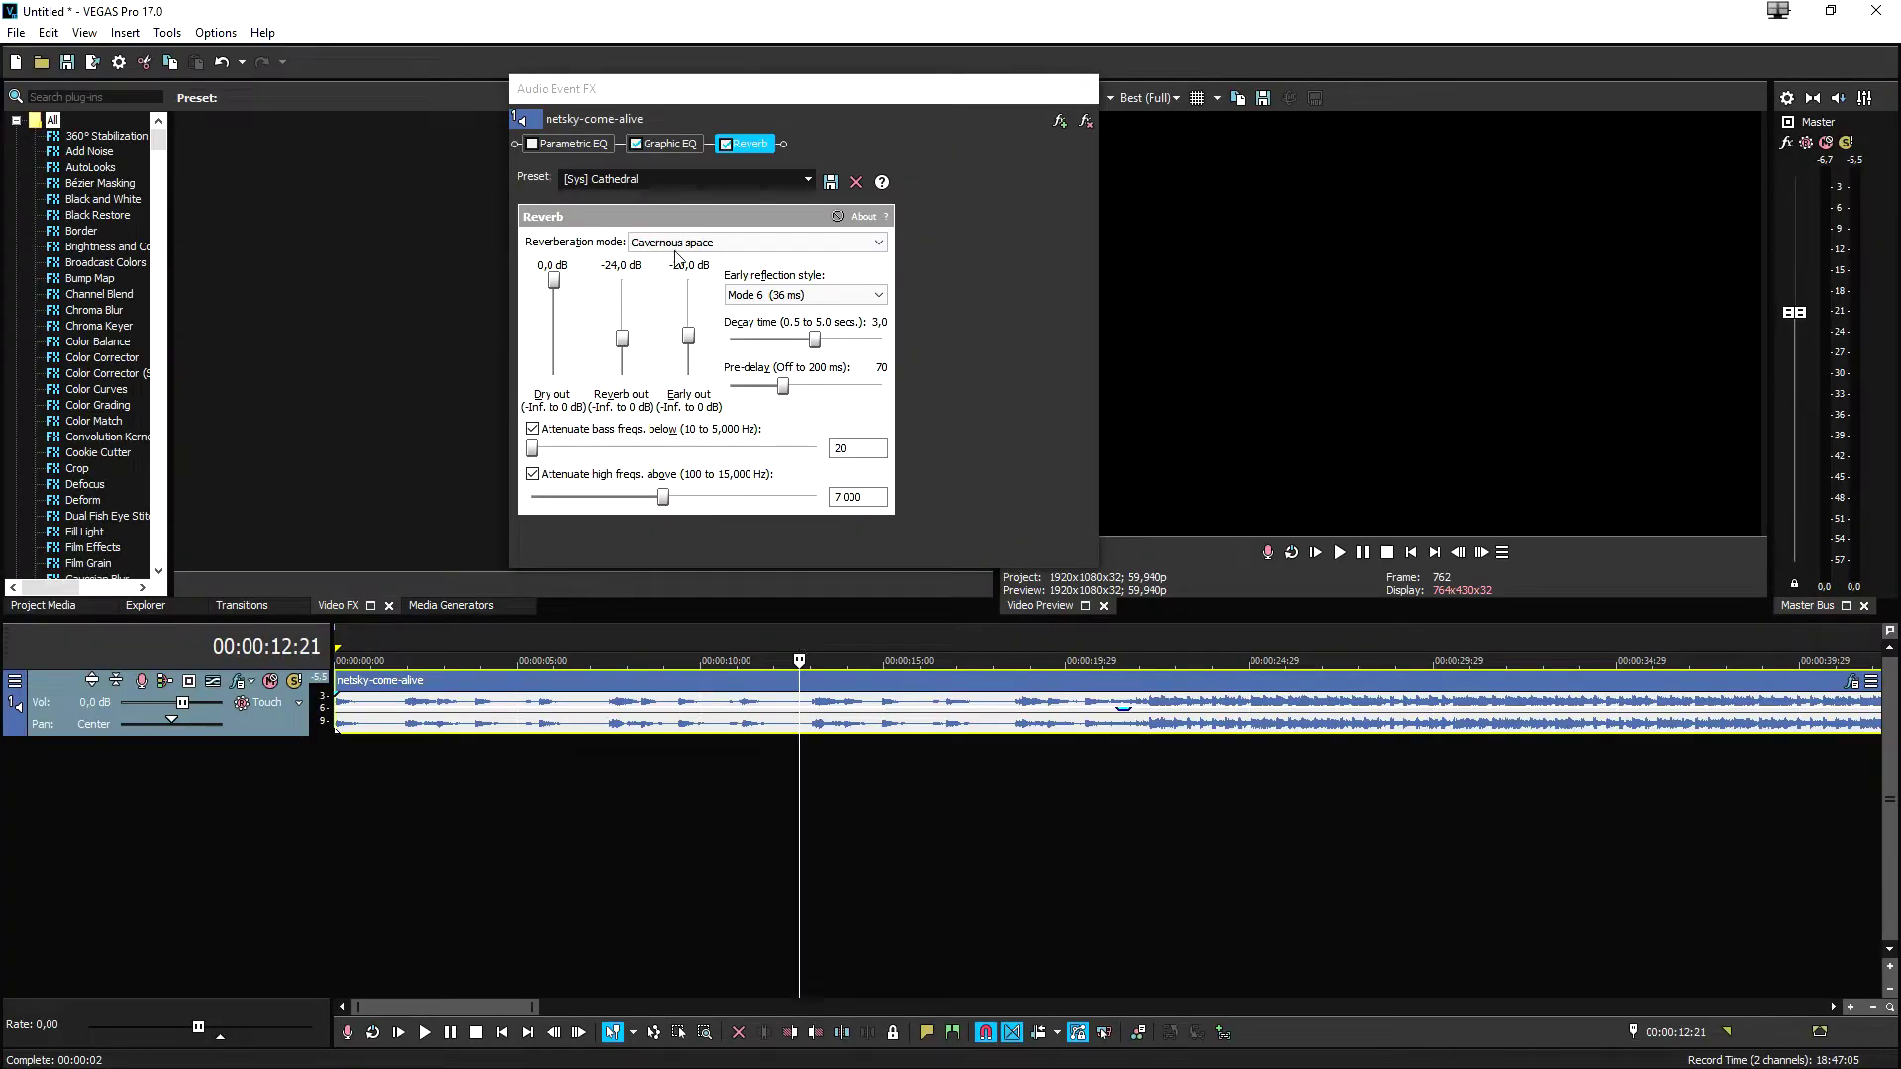
Bypass the Reverb effect, play the track from about 12 seconds without it, and re-enable it
click(725, 144)
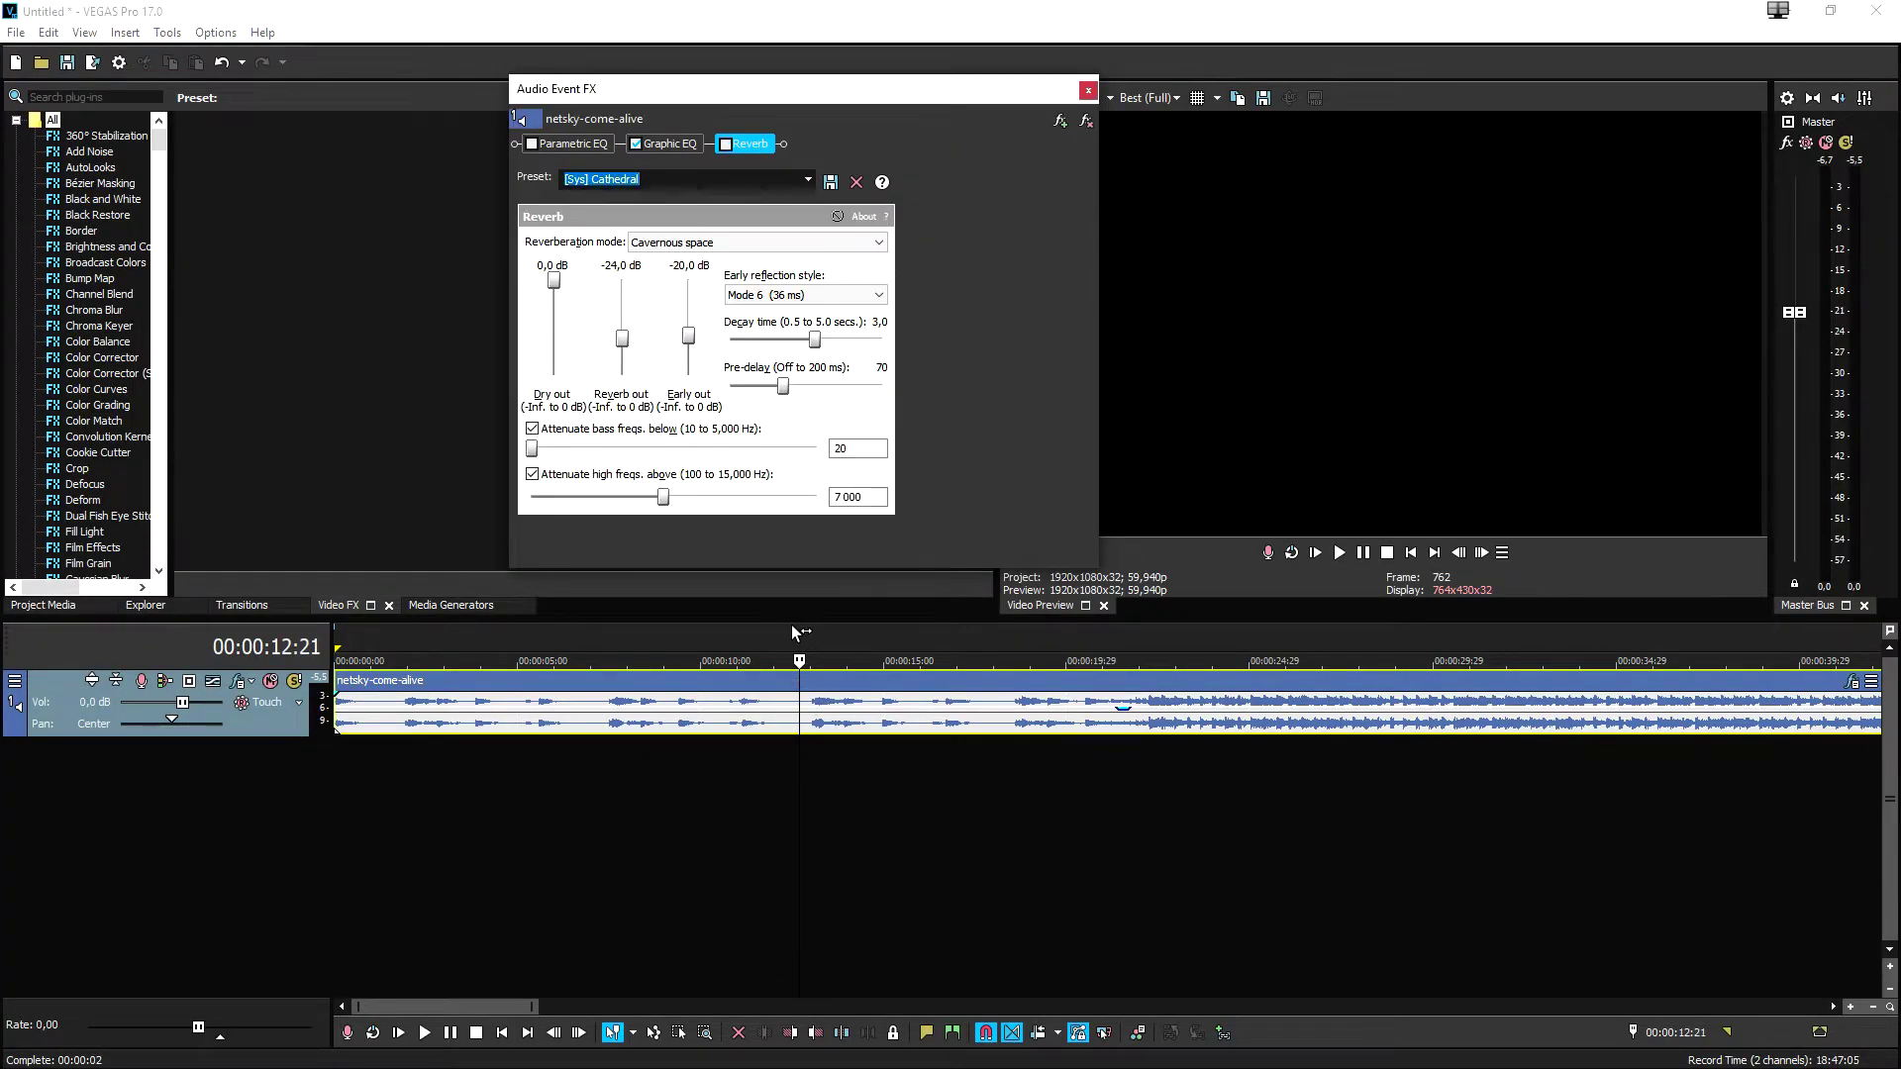
key(space)
scroll(918, 651, up, 2)
key(space)
click(724, 145)
Play the track from about 12 seconds to about 25 seconds to hear the Cathedral reverb
click(1055, 652)
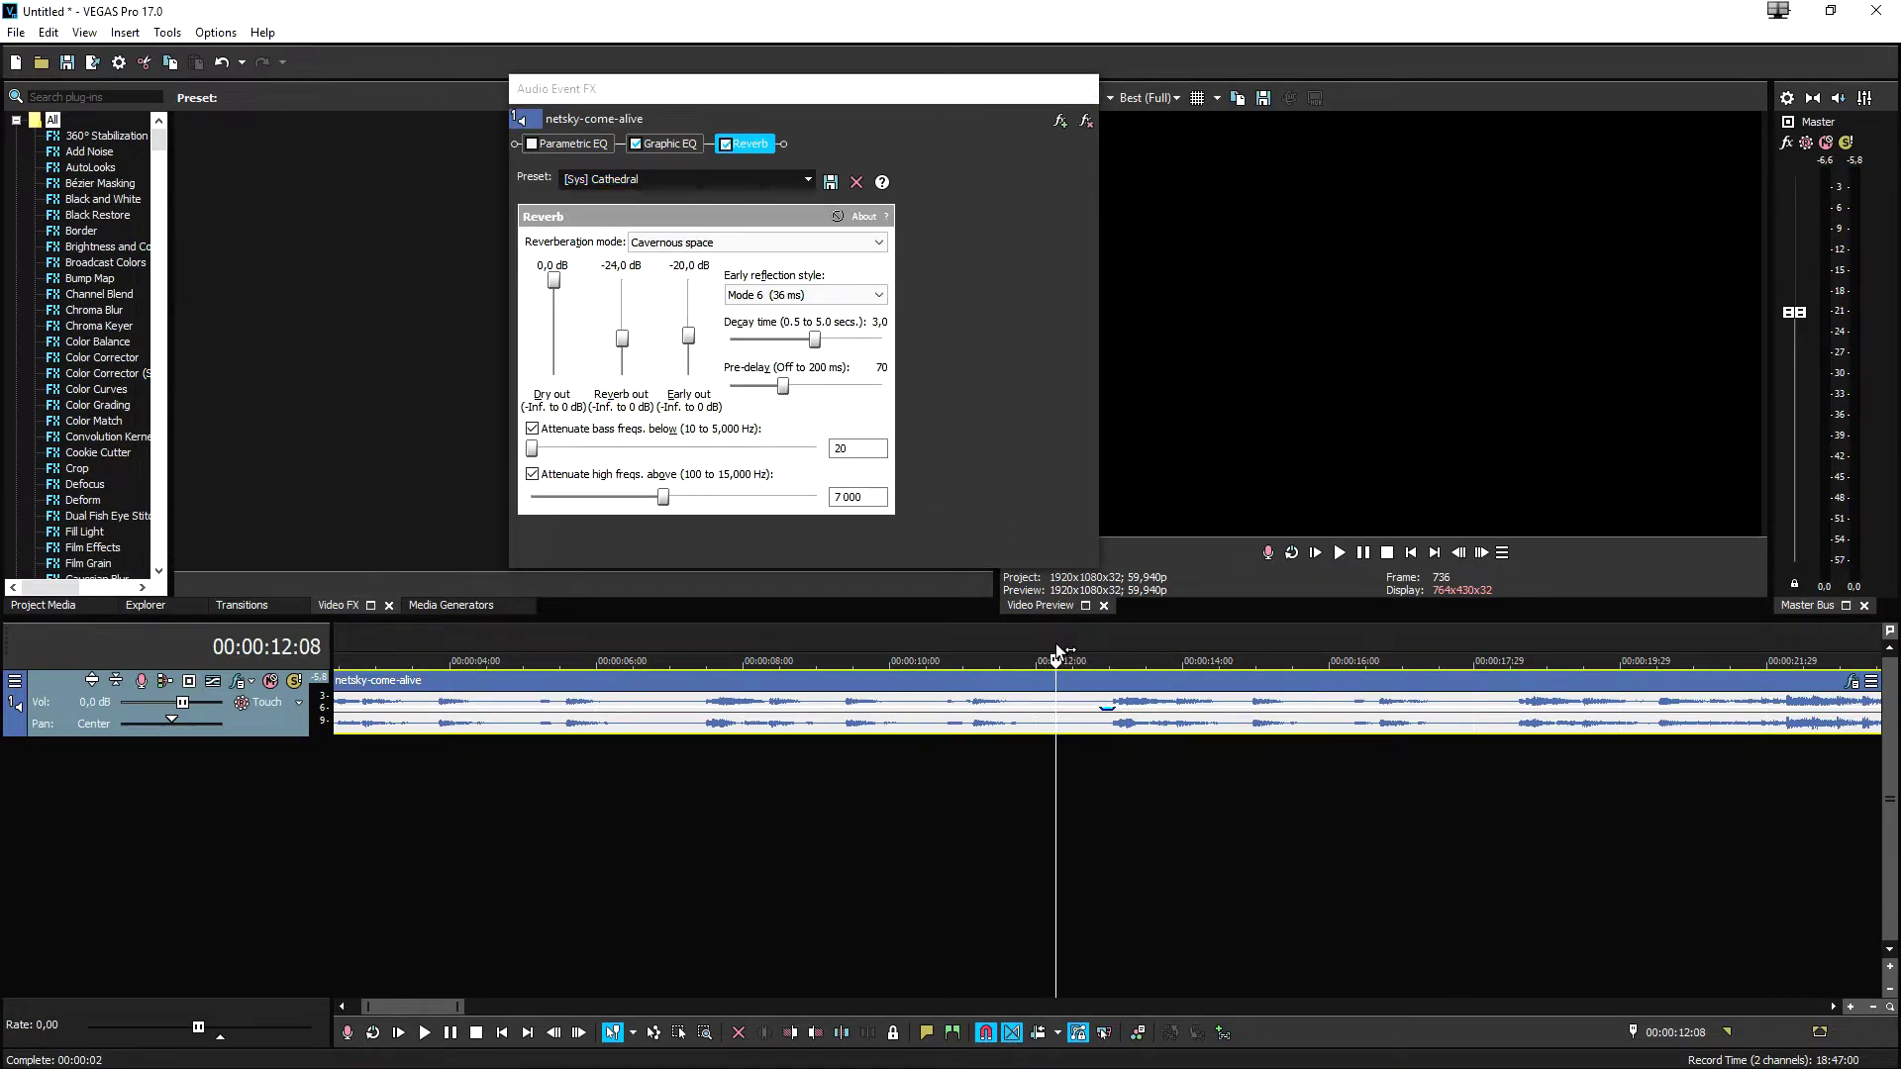
key(space)
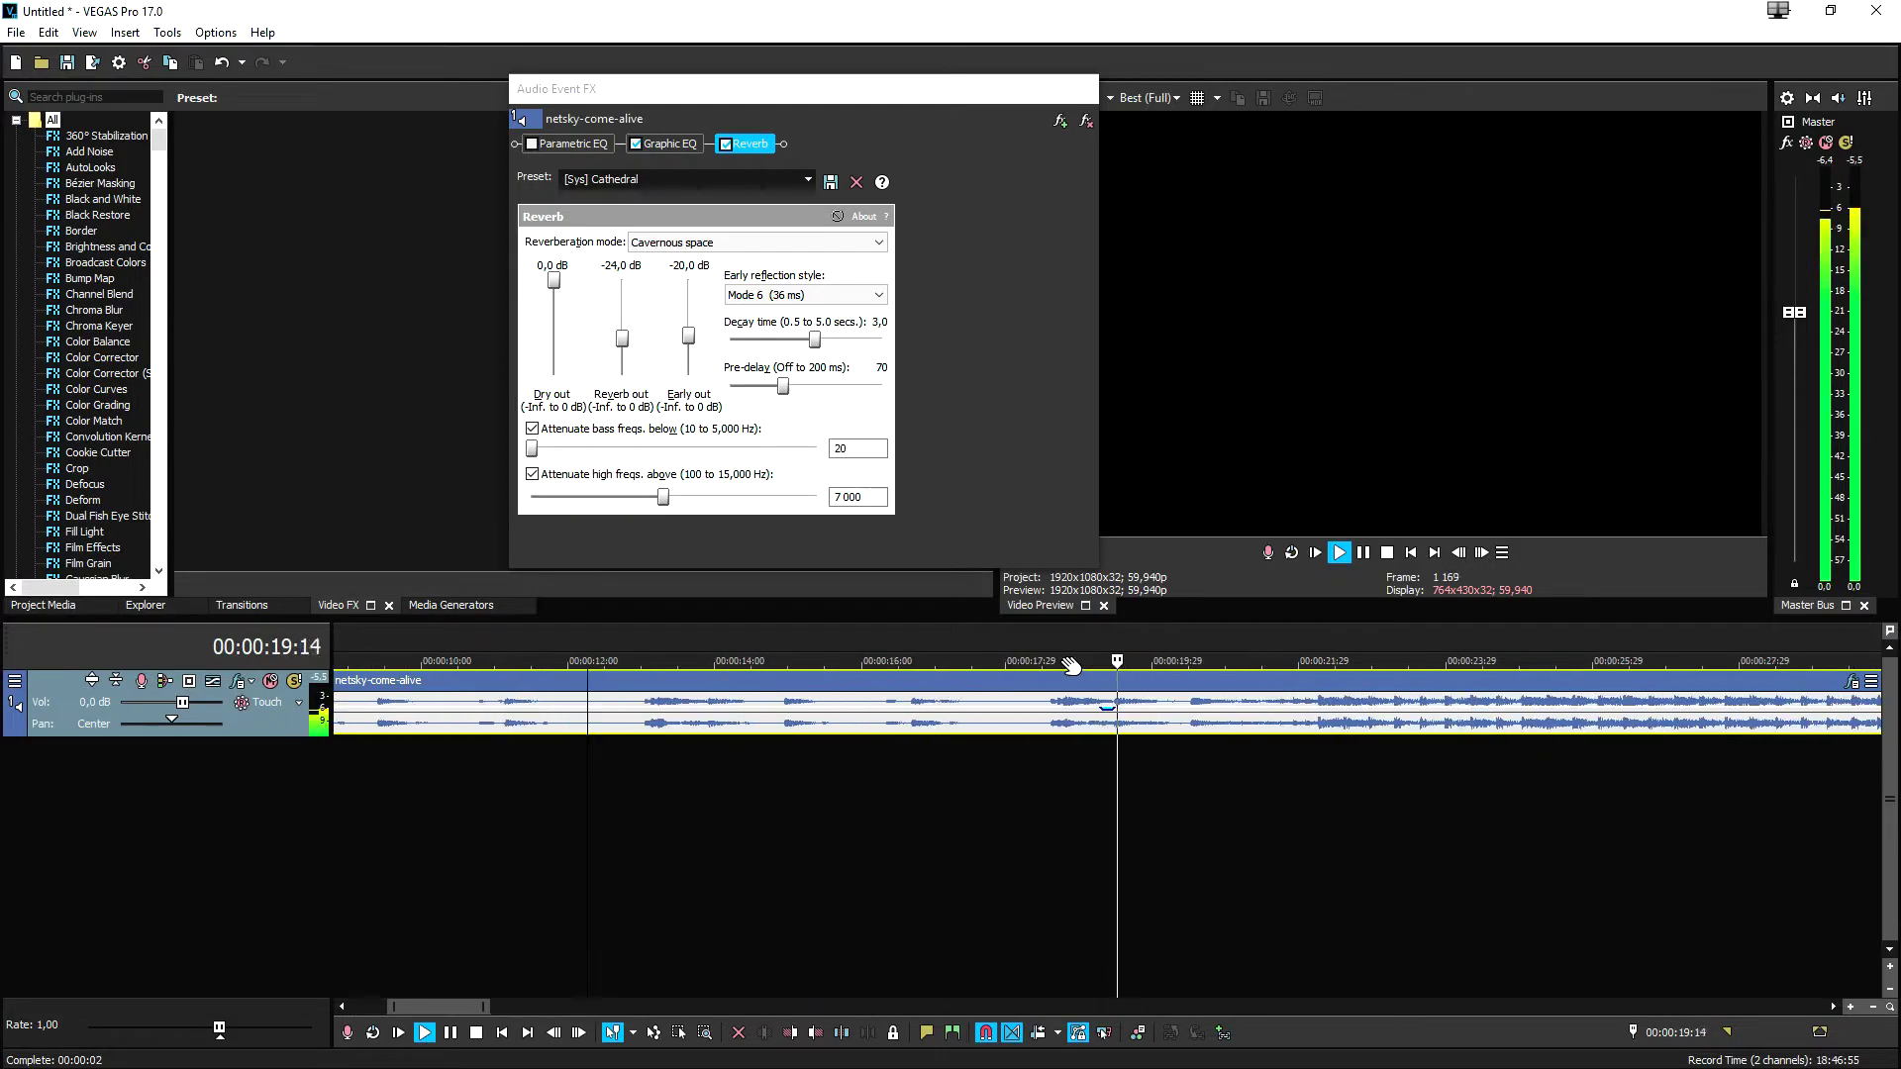
scroll(1071, 664, down, 3)
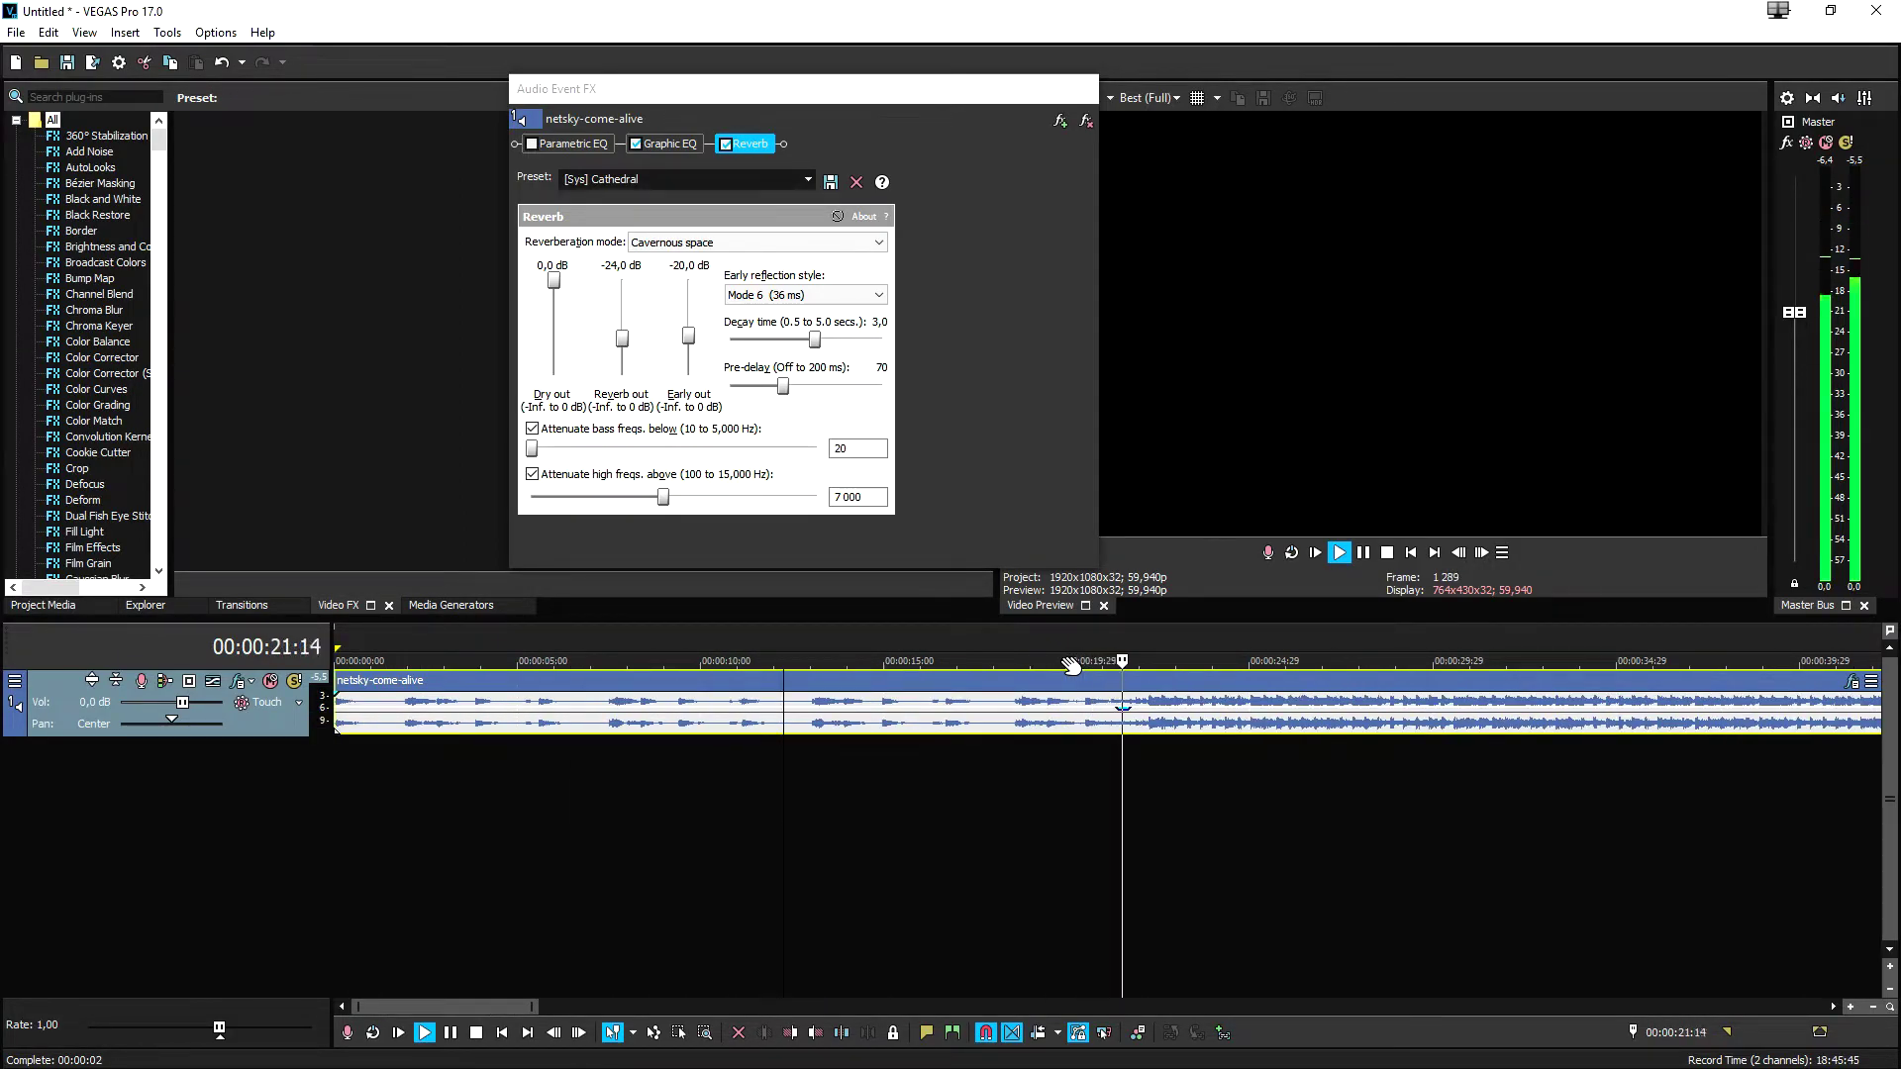
scroll(1071, 665, down, 1)
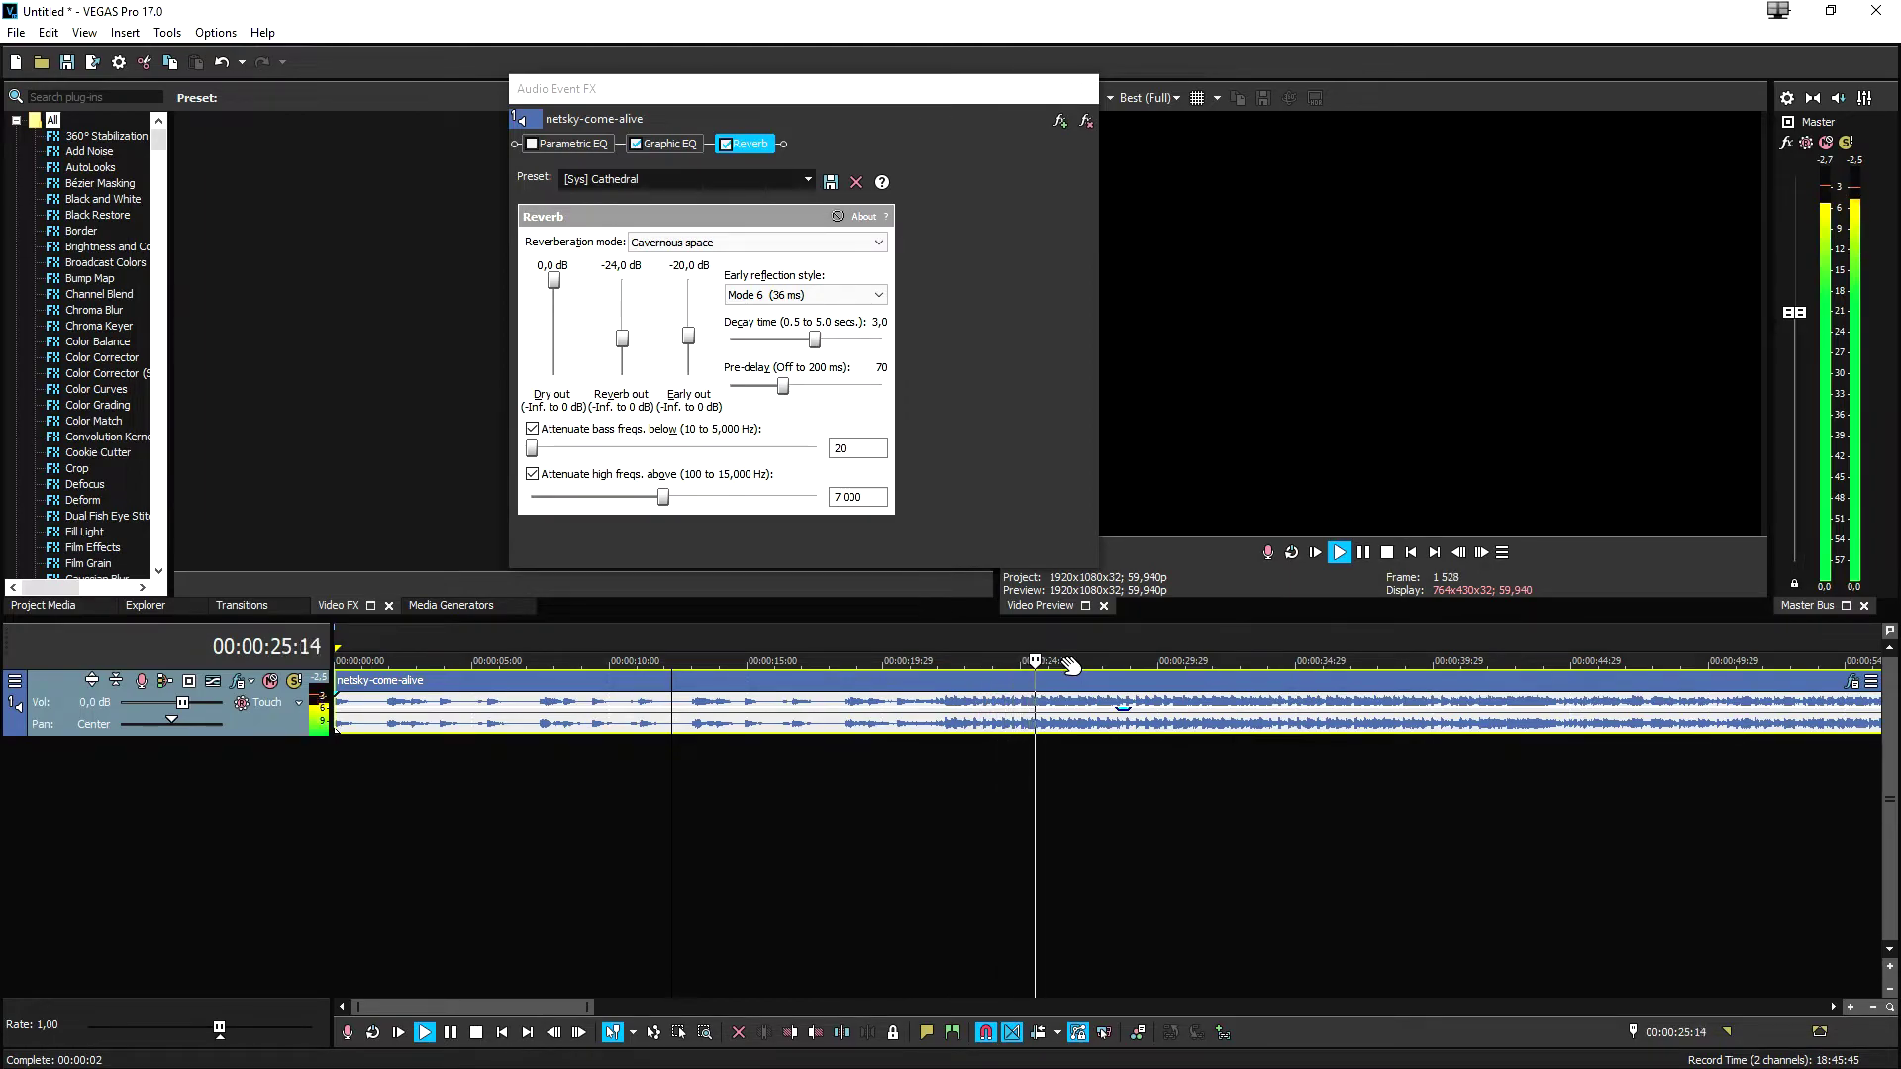
key(space)
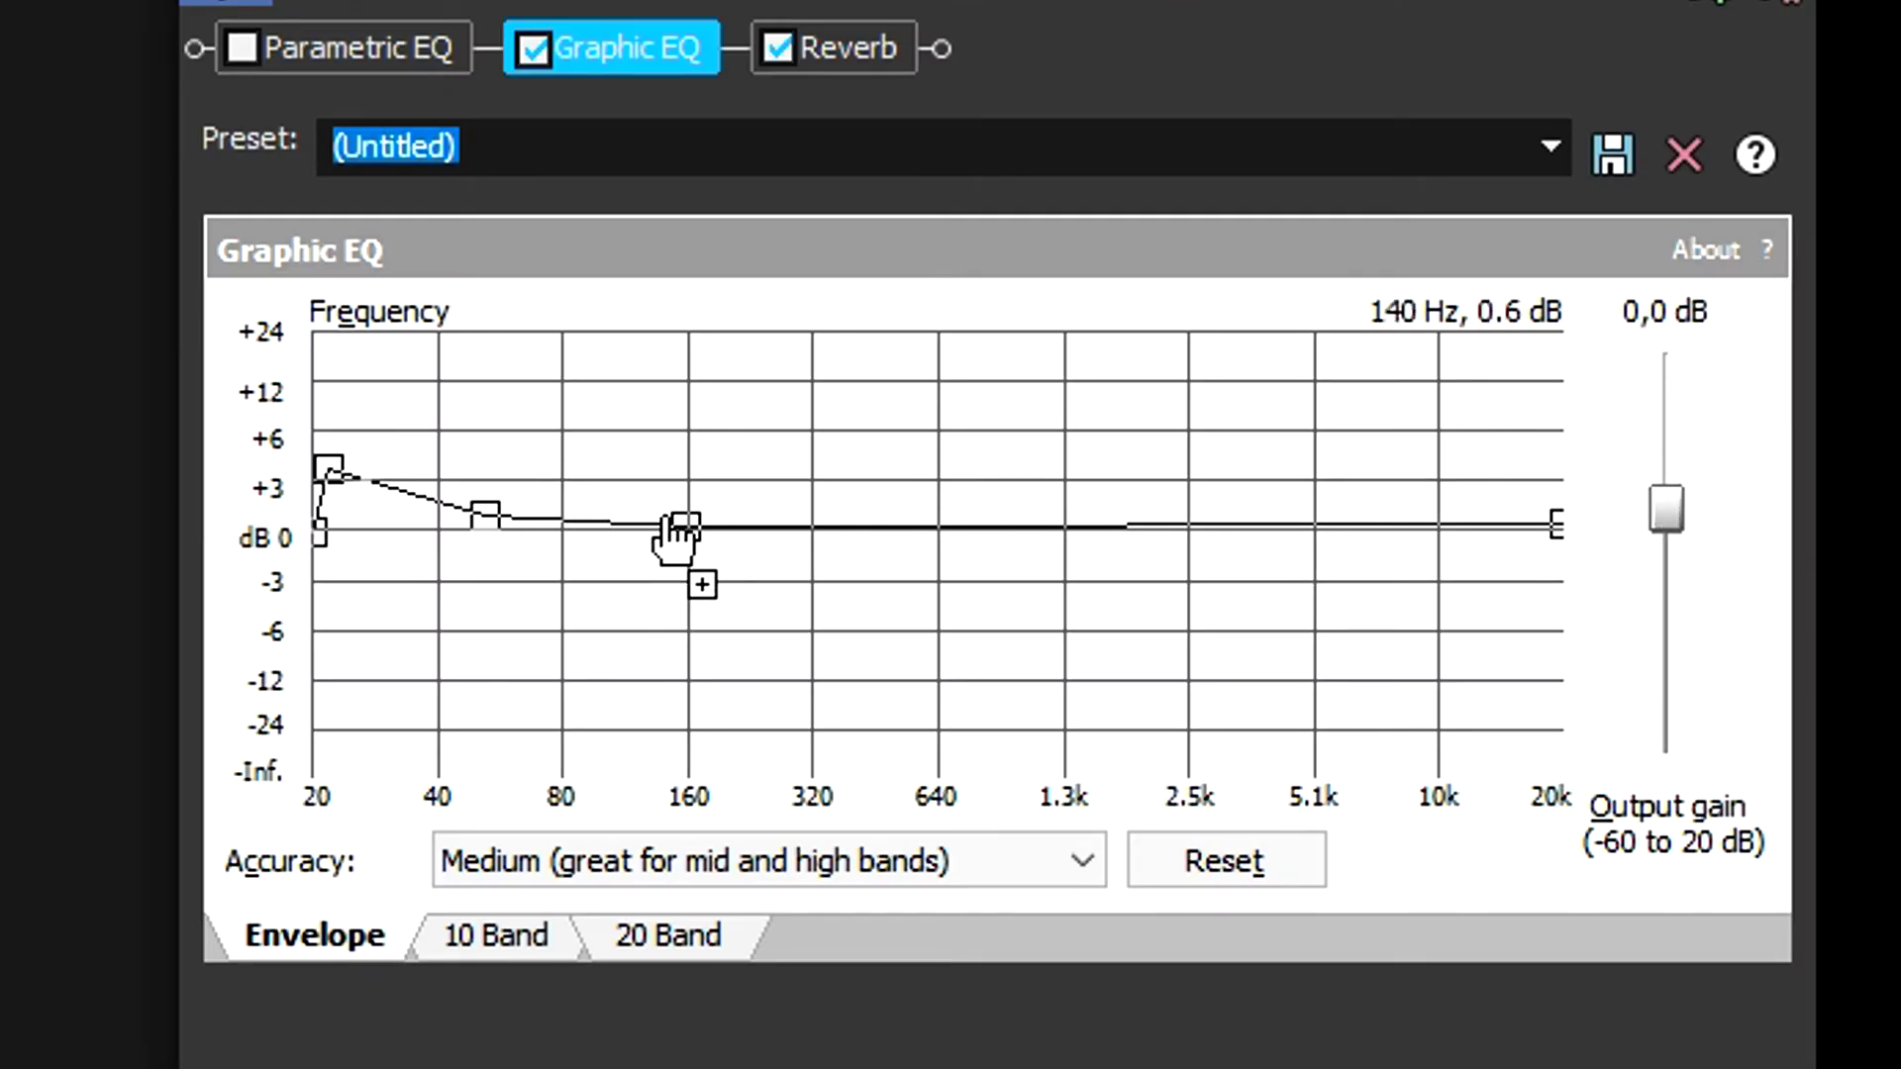
Delete the three low-frequency boost points near 22, 50 and 160 Hz from the Graphic EQ envelope
double_click(694, 301)
double_click(485, 515)
double_click(329, 469)
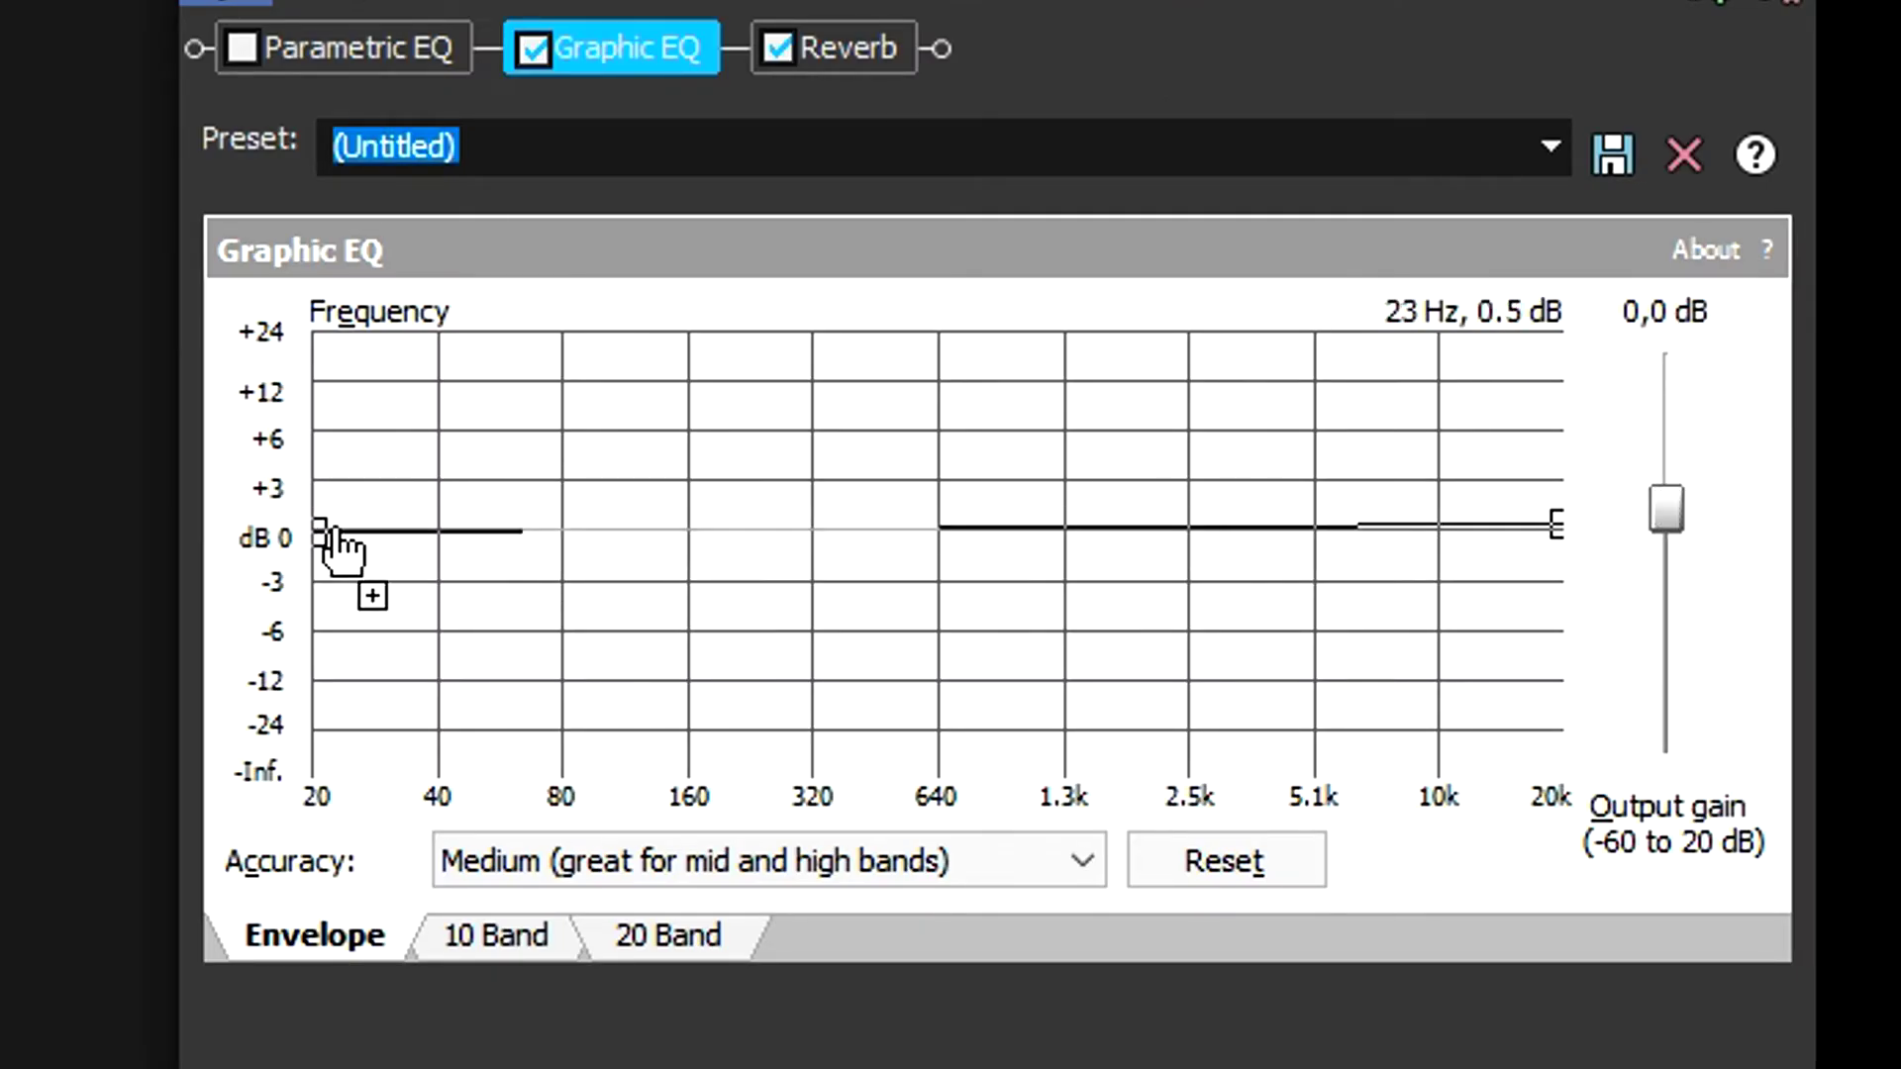
Boost the bass near 22 Hz about 4 dB in the Graphic EQ envelope, tapering through two intermediate points to 0 dB at about 86 Hz
drag(327, 532, 330, 467)
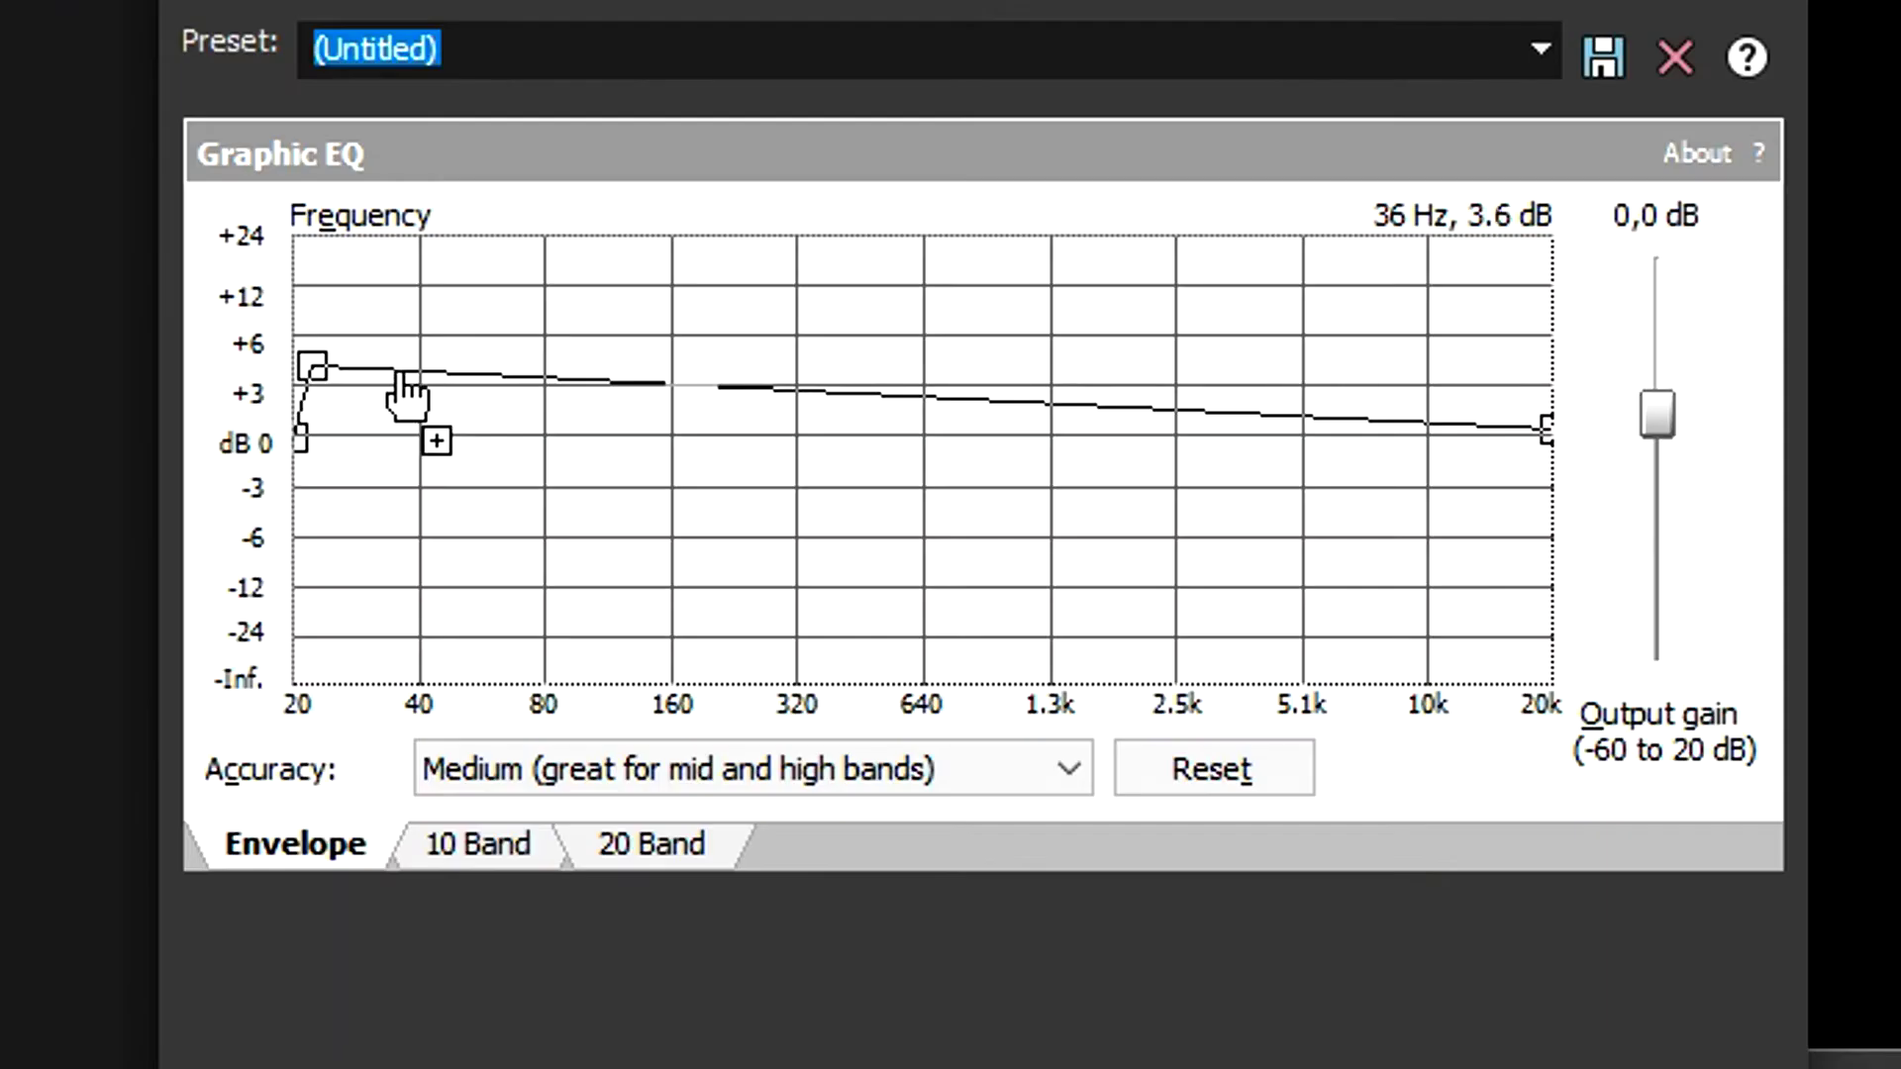
click(400, 377)
mouse_move(418, 392)
mouse_down()
mouse_move(410, 424)
mouse_move(458, 422)
mouse_move(391, 406)
mouse_up()
drag(535, 488, 556, 440)
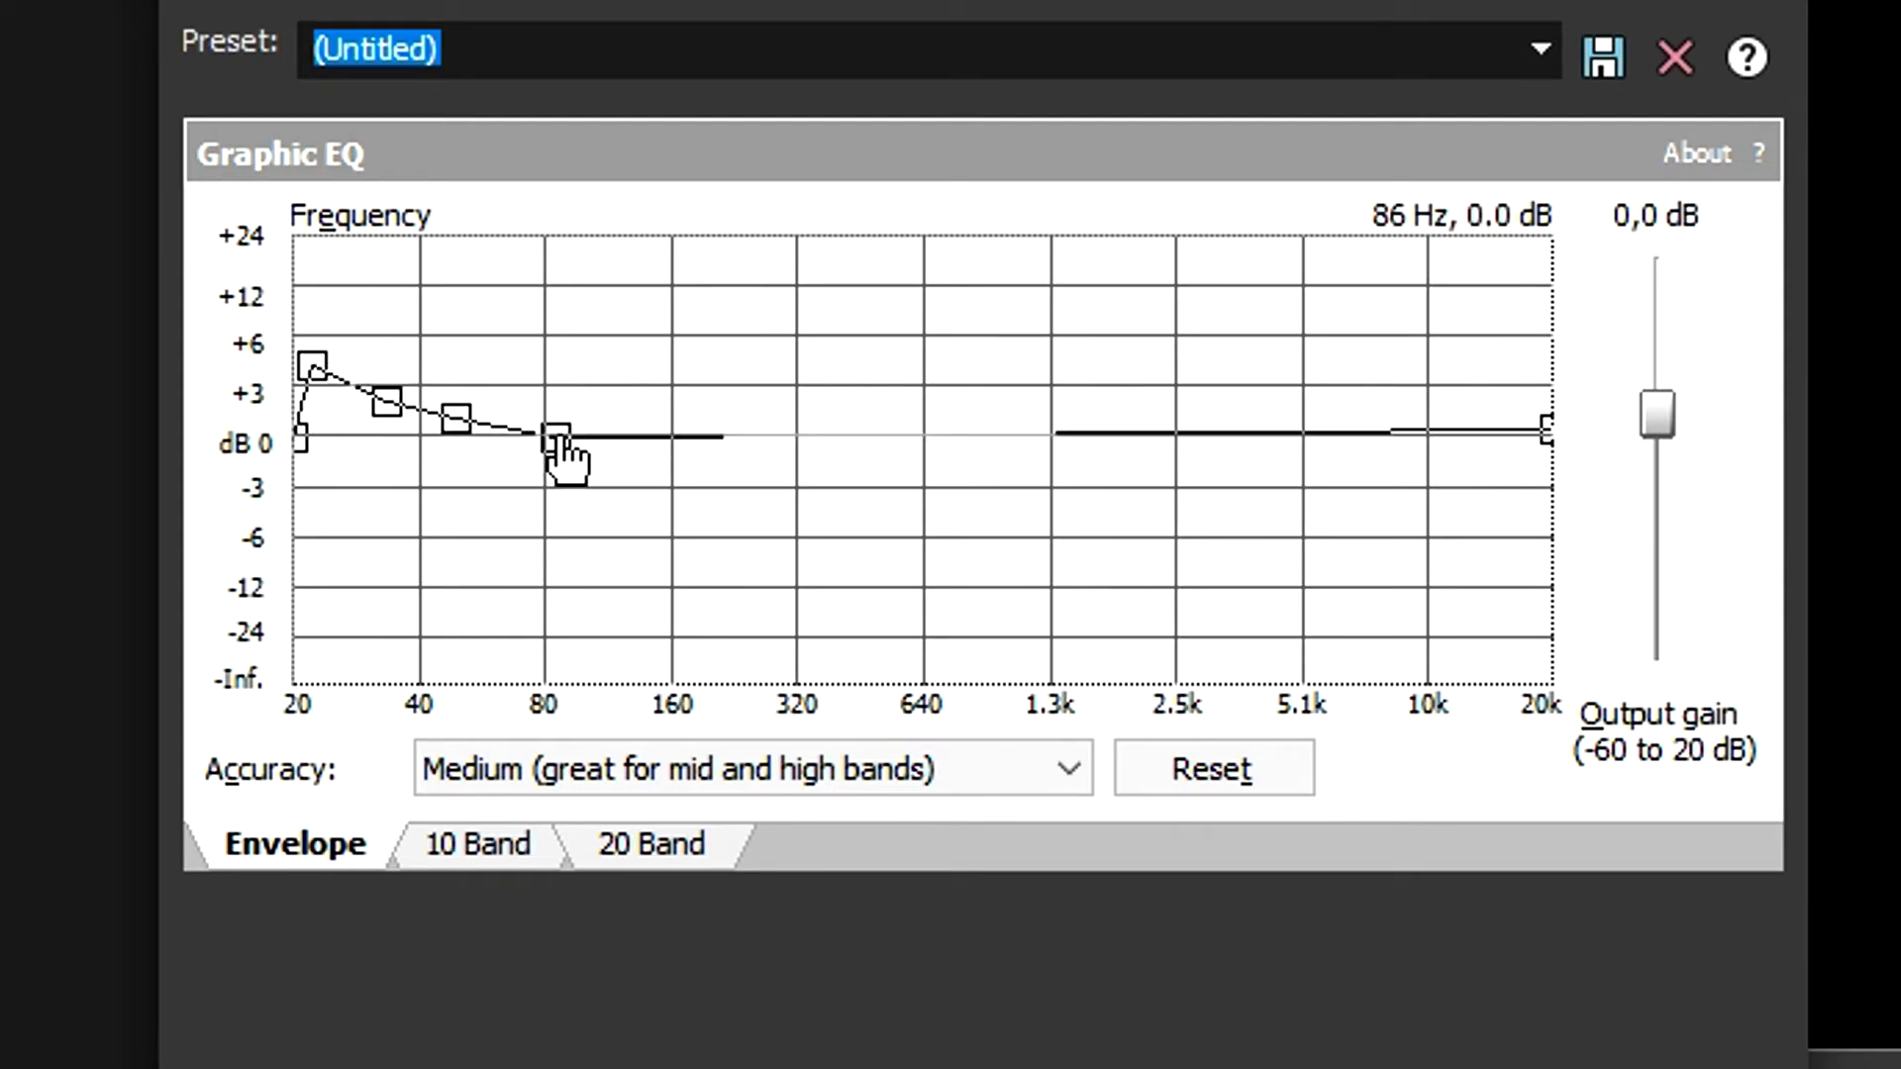
click(1121, 443)
click(1190, 443)
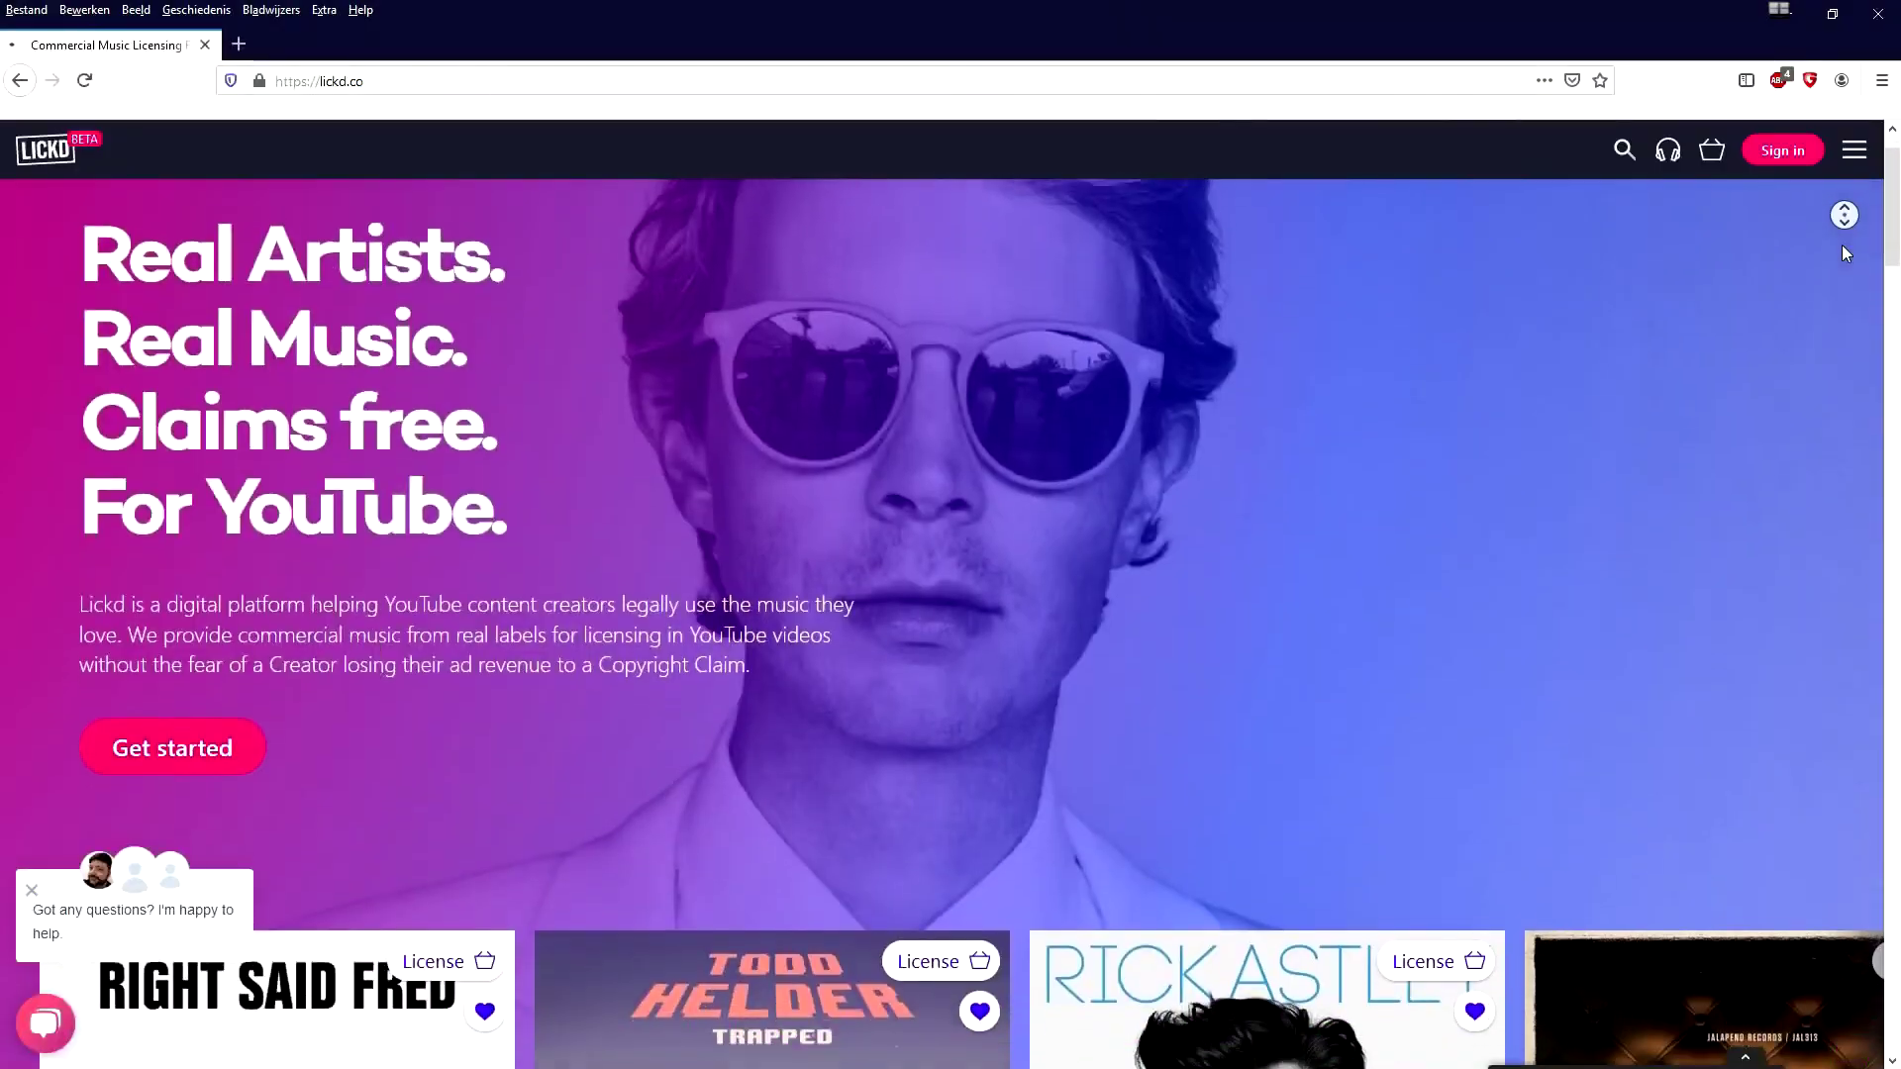
Switch to the Lickd website in the browser and view the Just added music on its home page
scroll(1846, 253, down, 5)
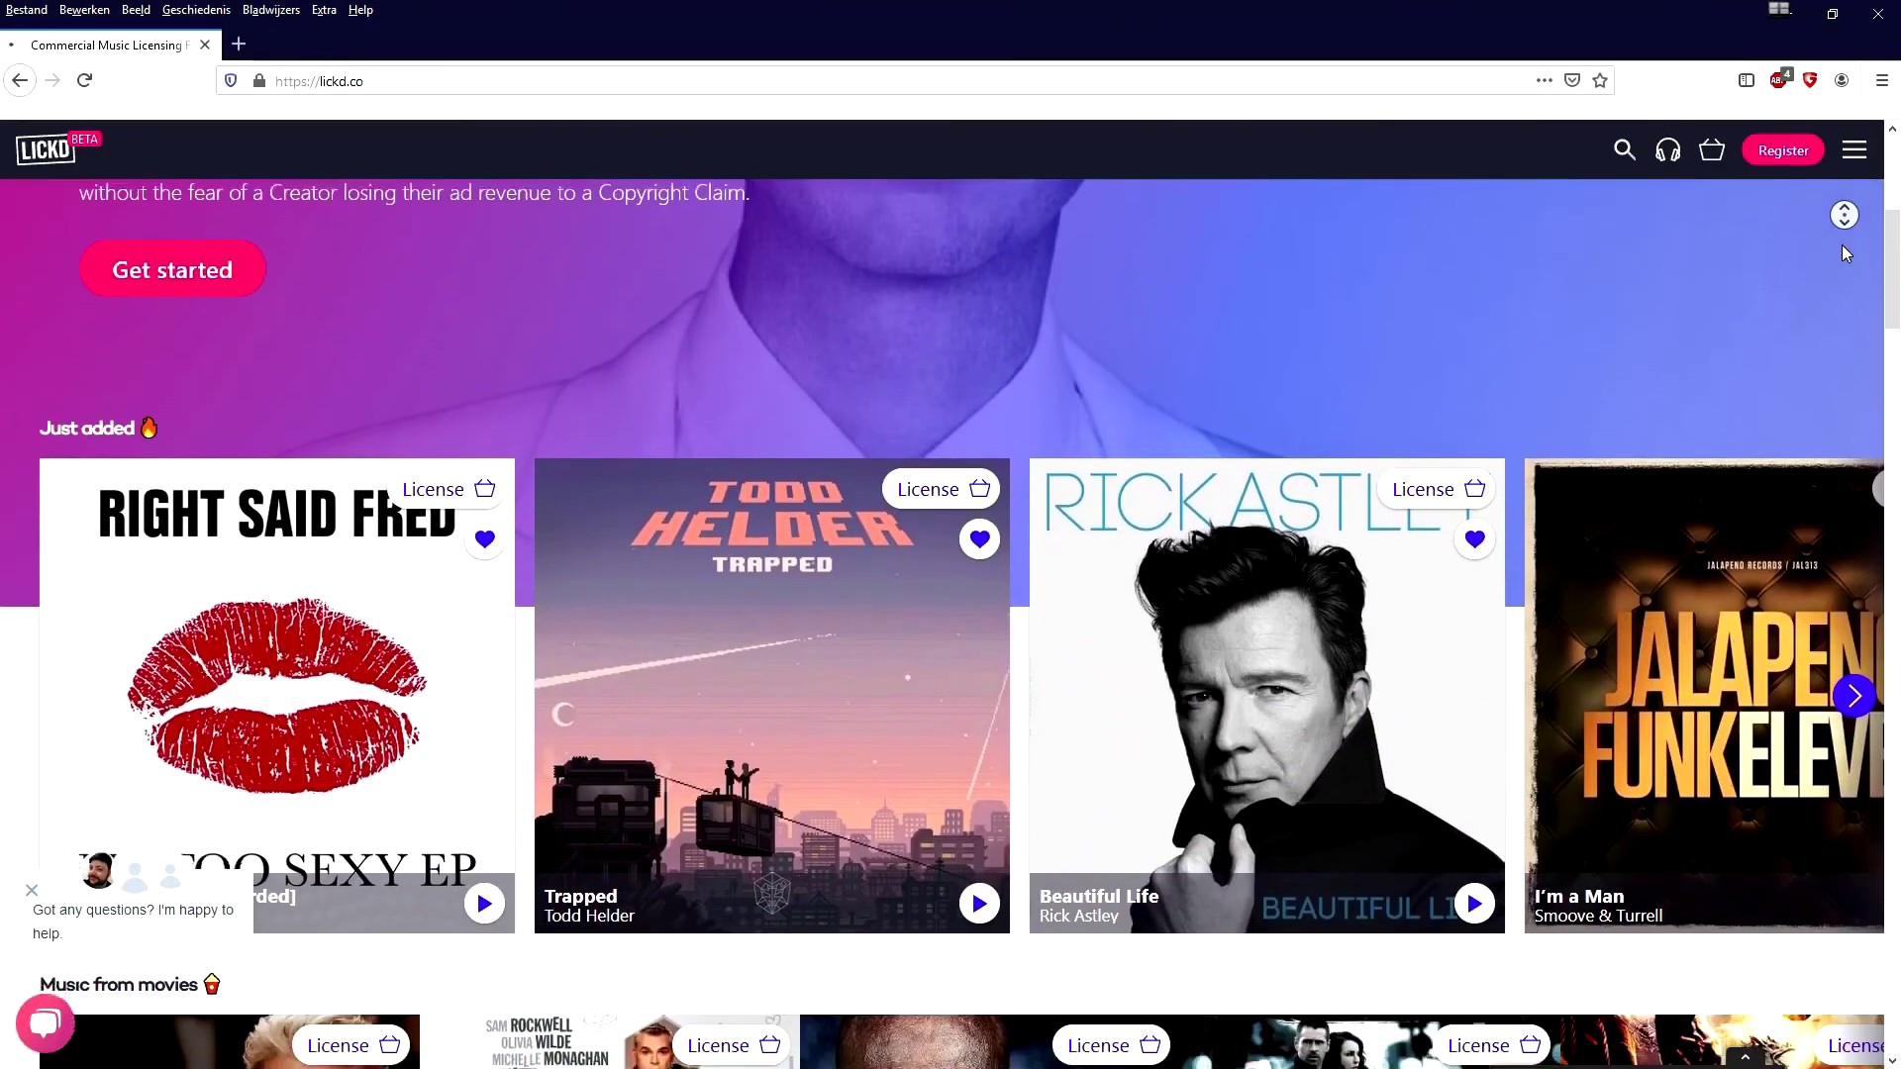